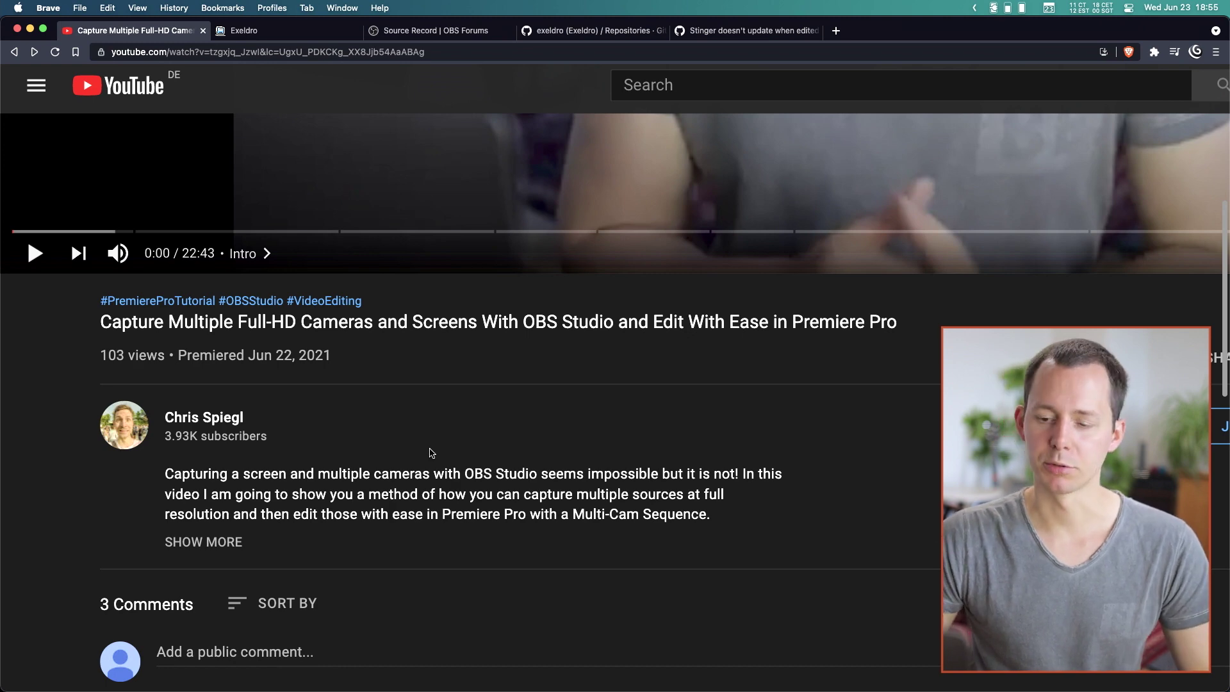
Scroll down to the highlighted comment and highlight the Source Record plugin name
scroll(431, 452, down, 5)
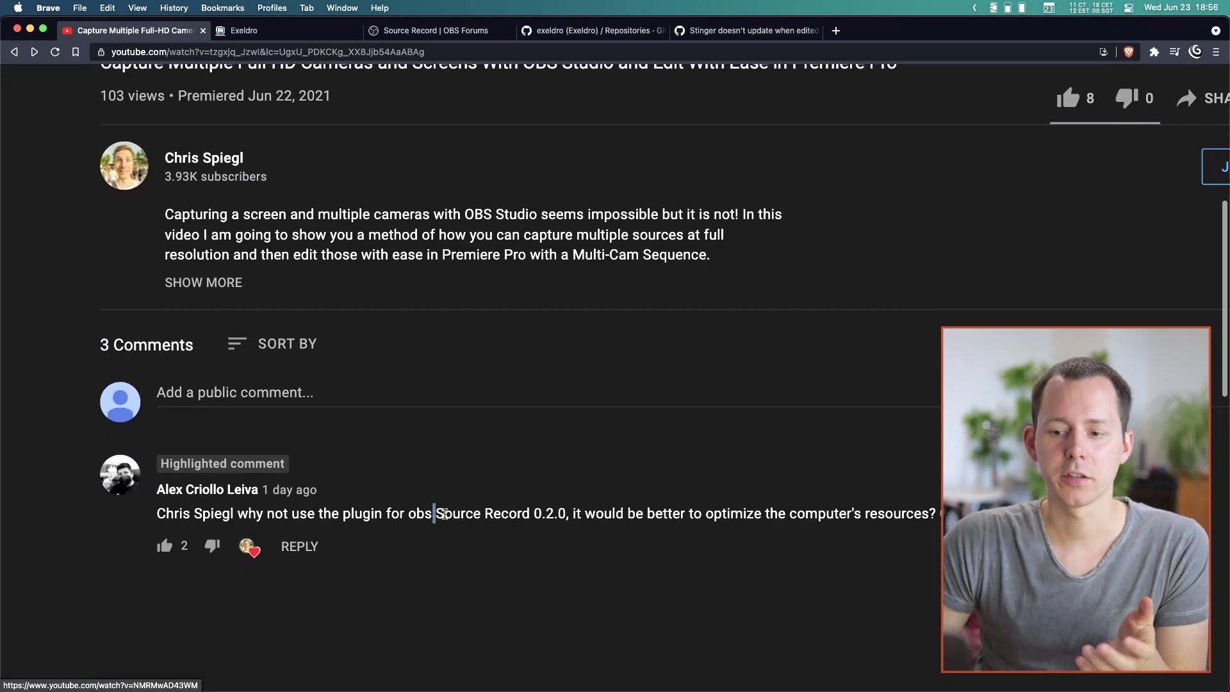
drag(444, 514, 532, 518)
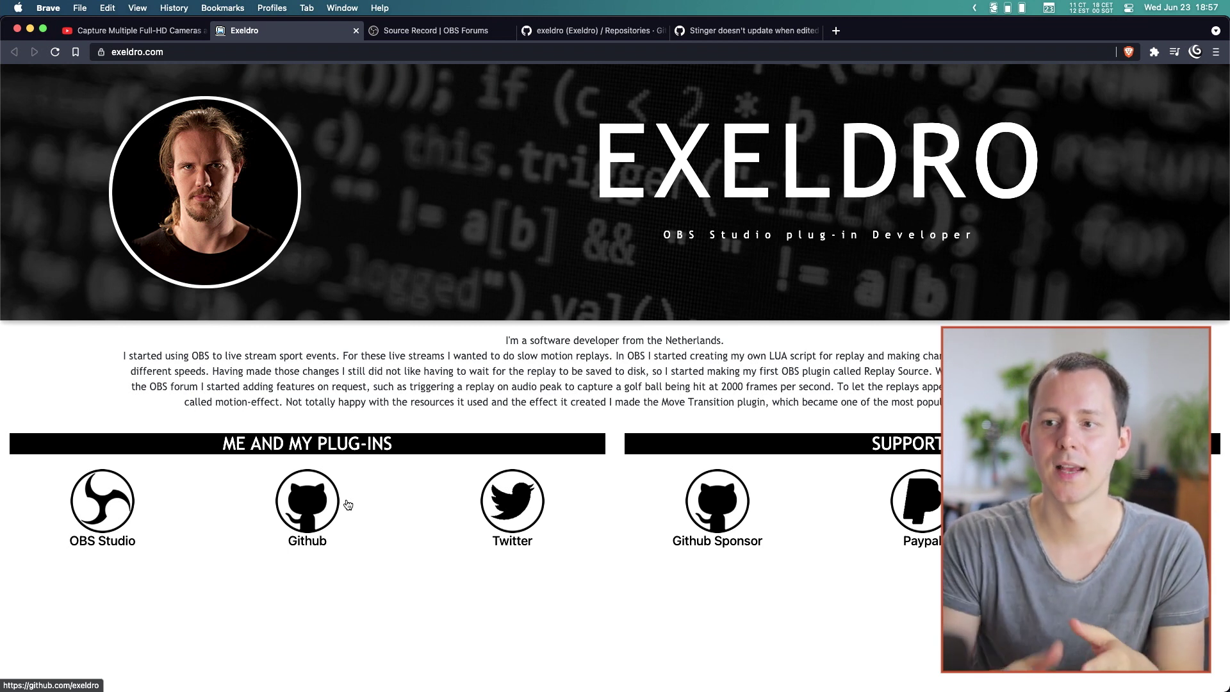
Switch to the Source Record plugin page tab
click(430, 30)
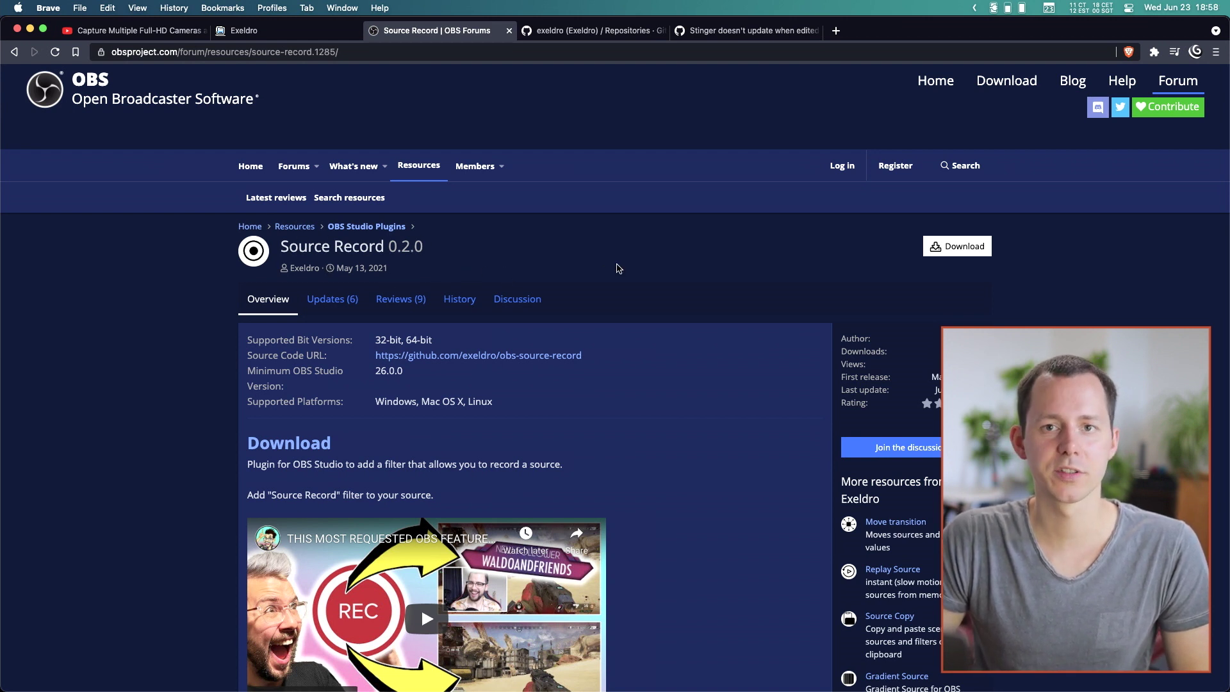
Highlight the Source Record 0.2.0 title and Supported Platforms row, then open the file list
drag(281, 246, 538, 251)
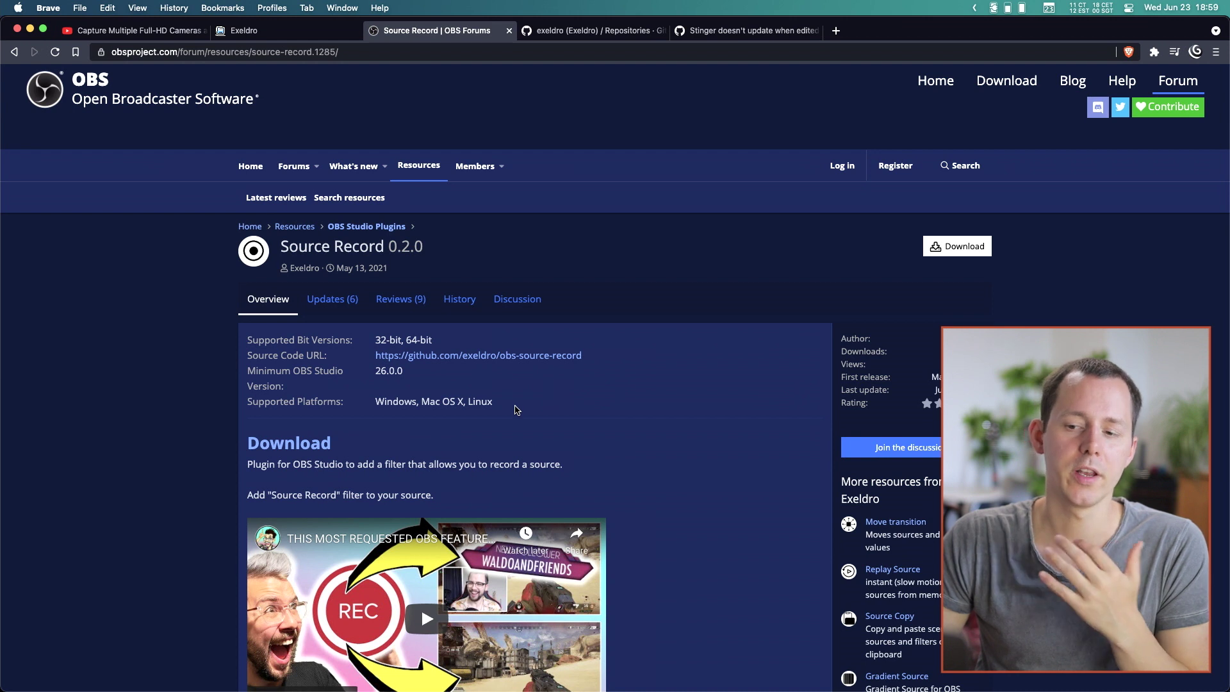
triple_click(412, 404)
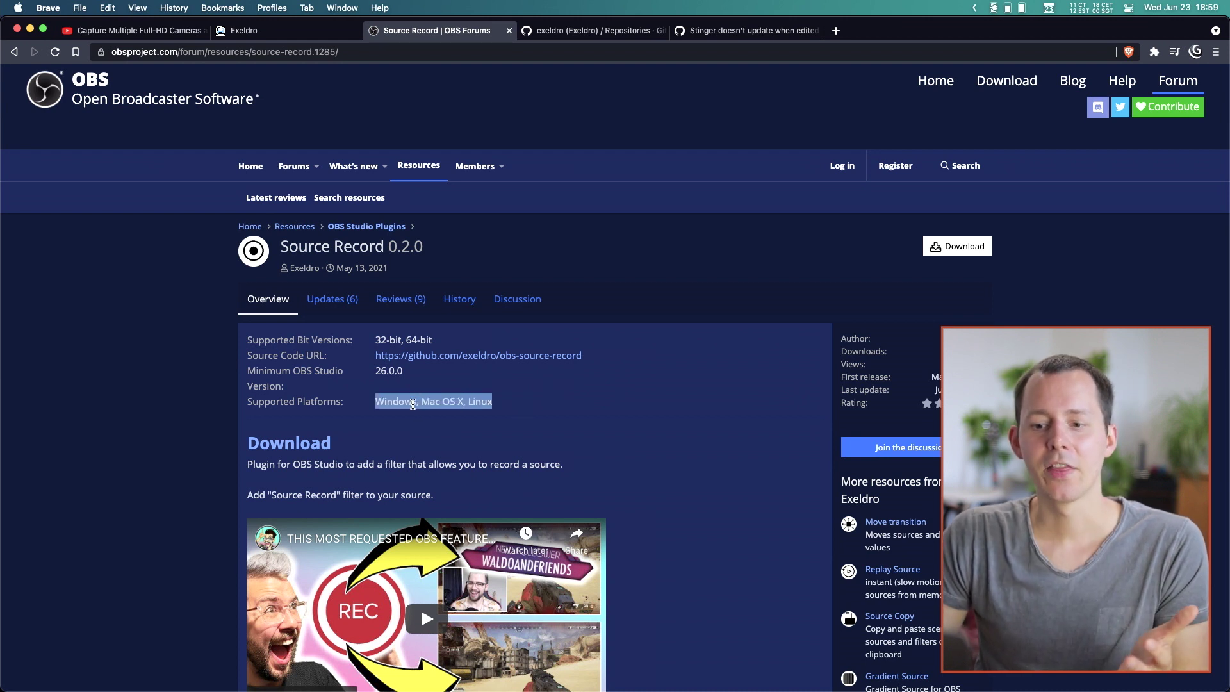
drag(244, 408, 551, 411)
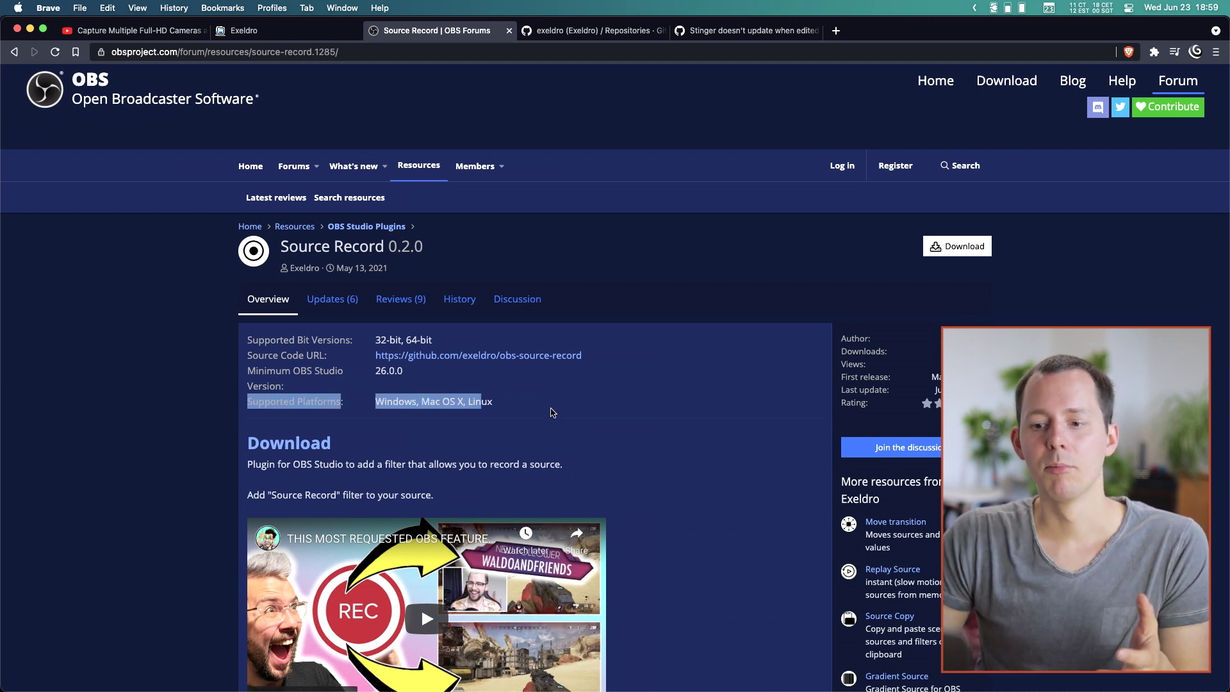
click(576, 413)
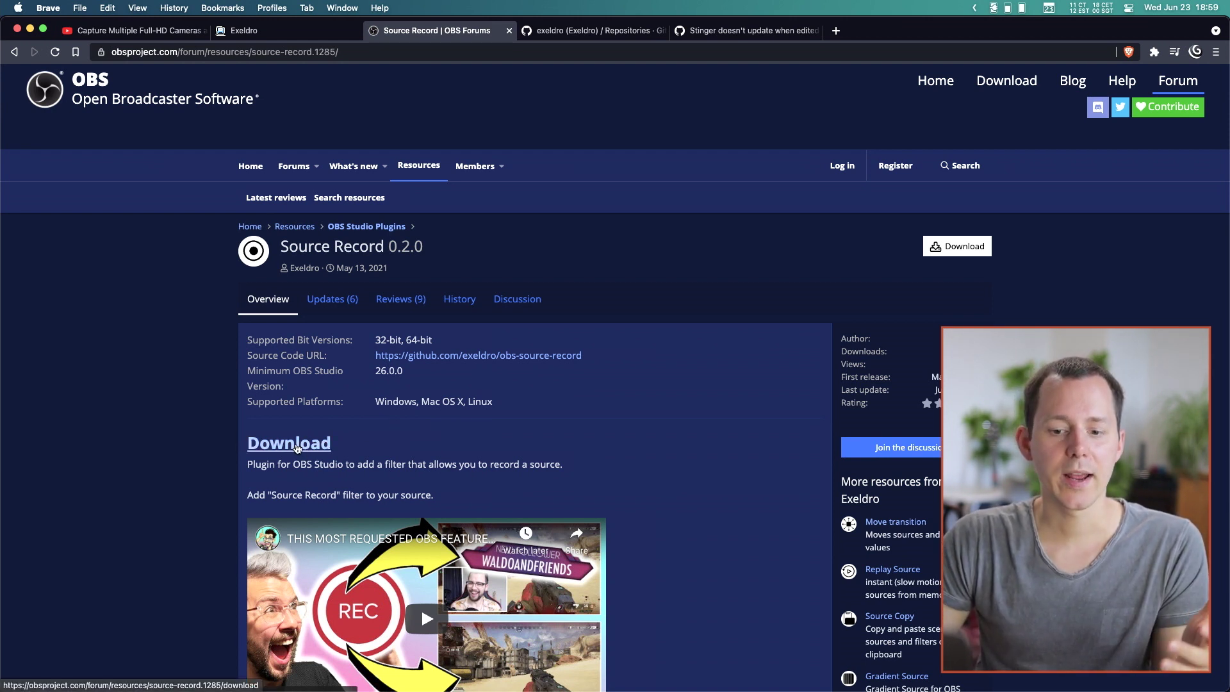
click(319, 451)
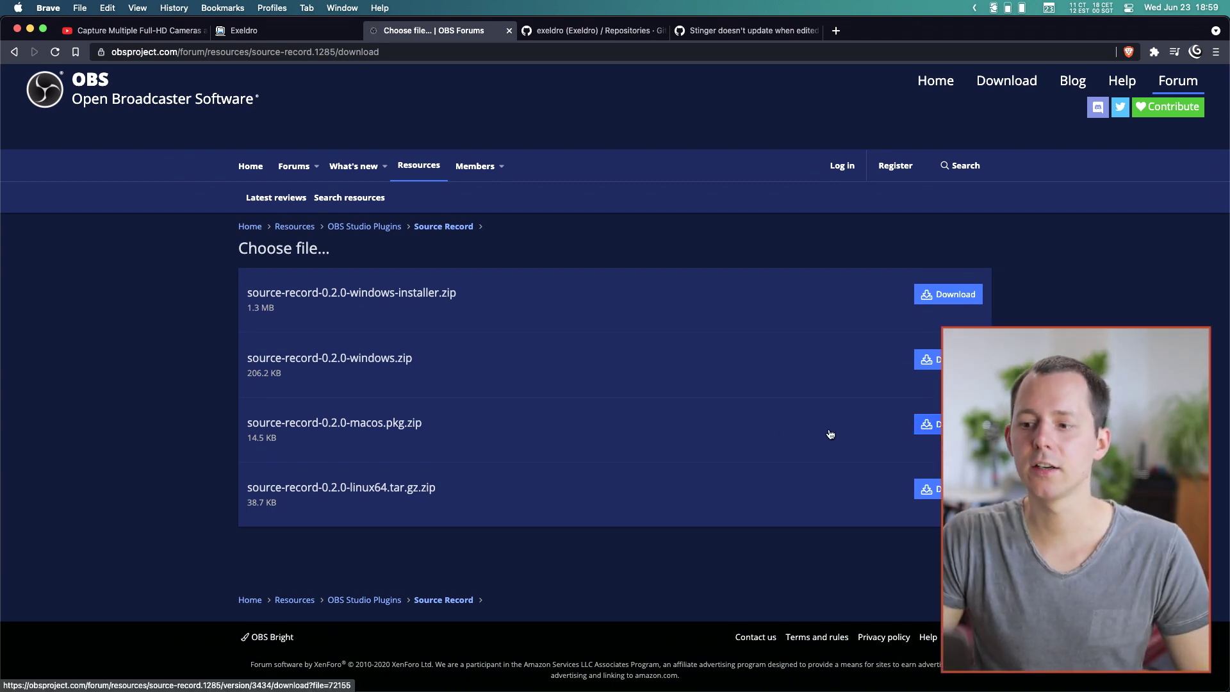
Save source-record-0.2.0-macos.pkg.zip to Downloads and extract it
click(954, 424)
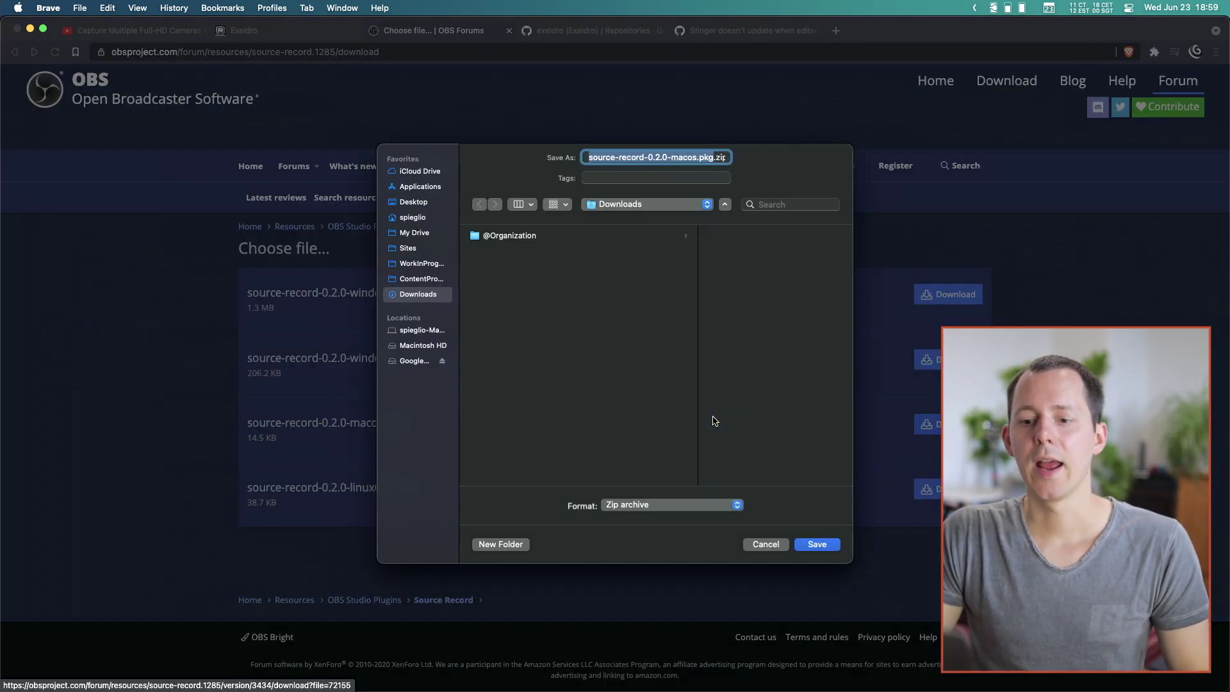
click(827, 541)
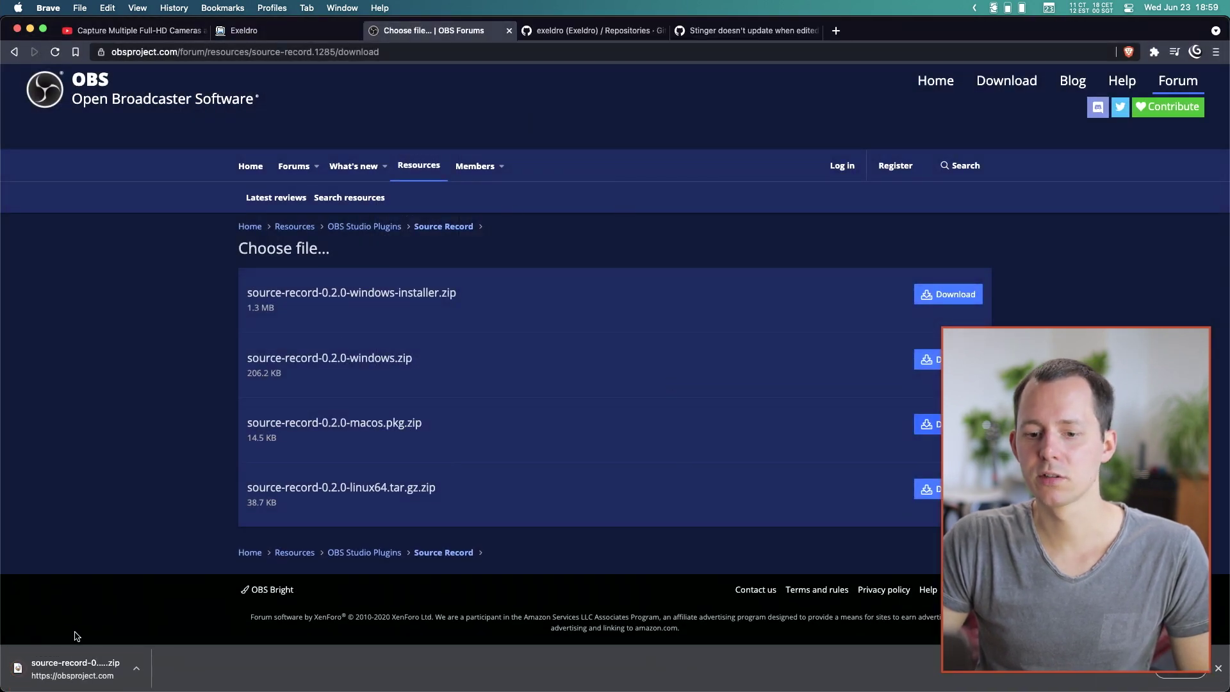
click(70, 667)
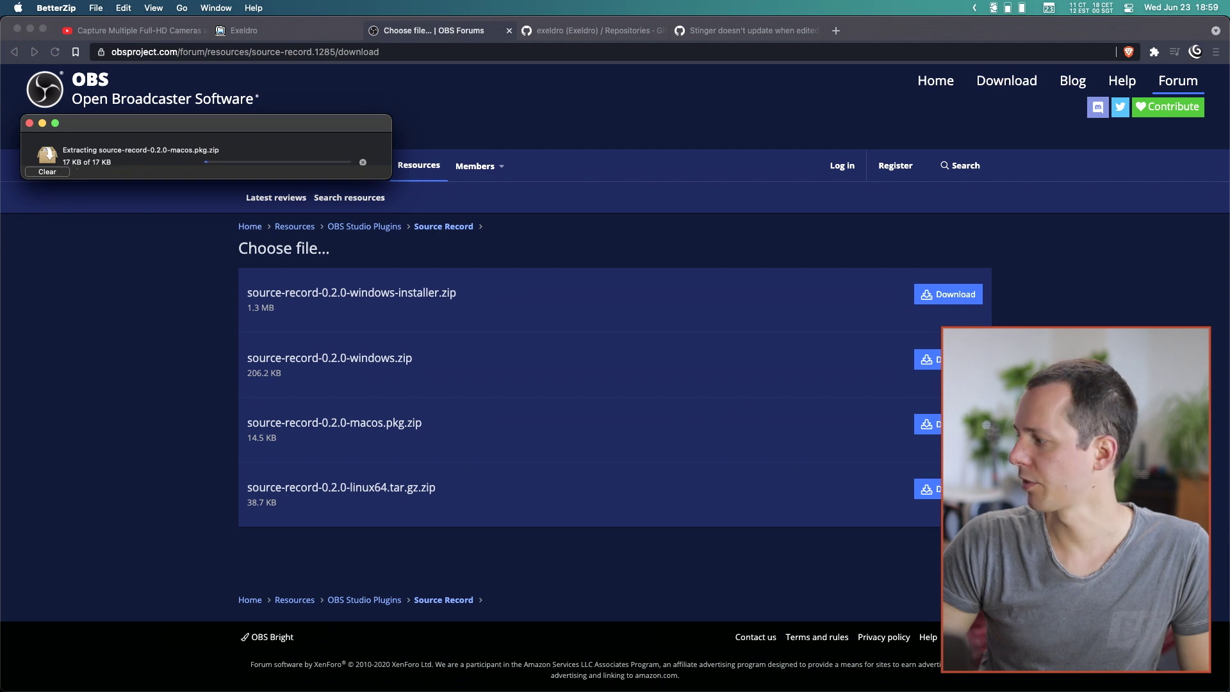
drag(416, 177, 466, 182)
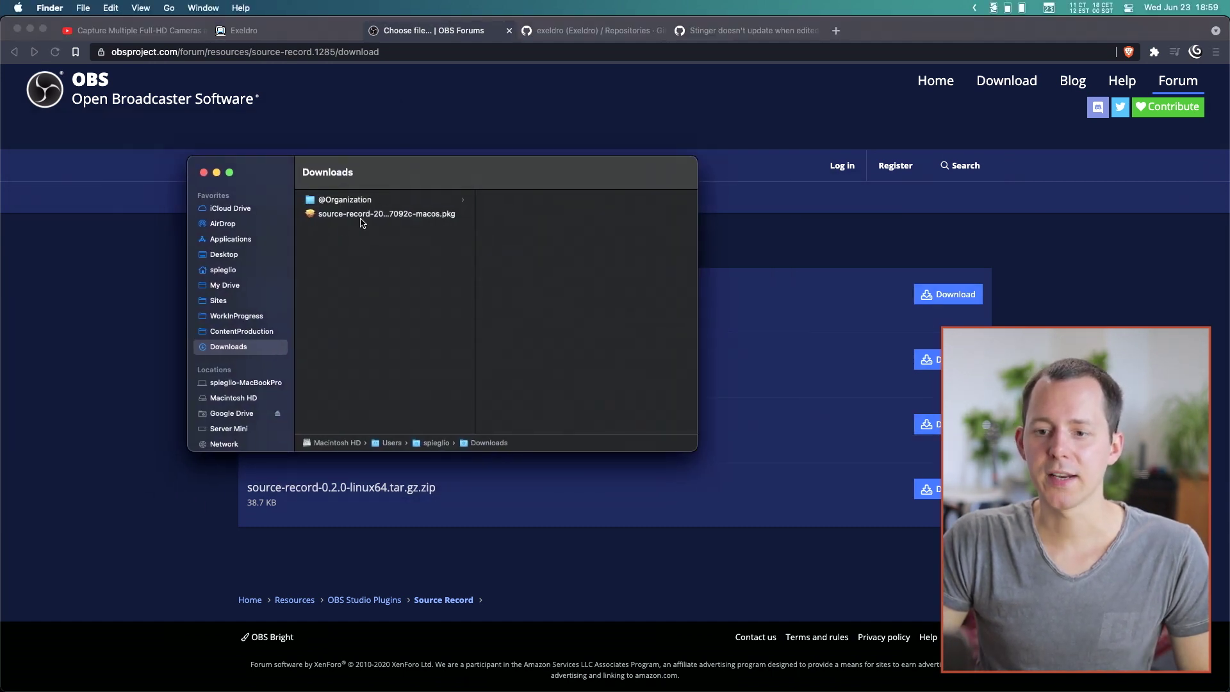
Launch the extracted source-record package installer, then quit it
click(350, 217)
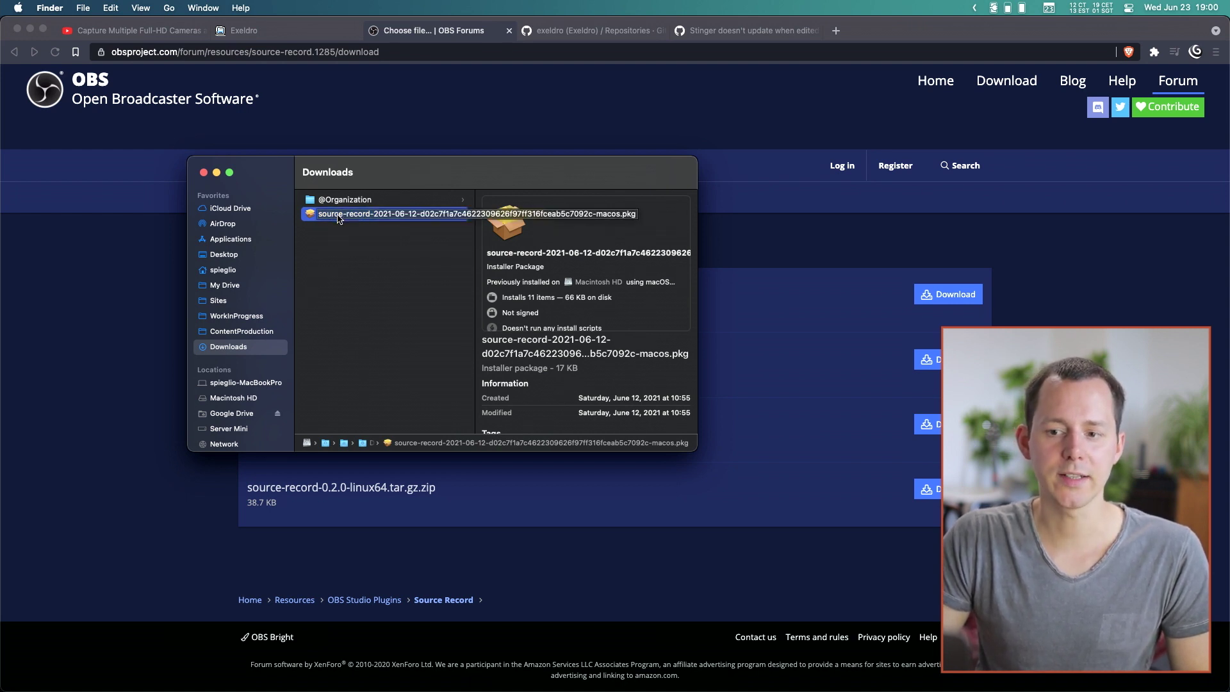
double_click(319, 219)
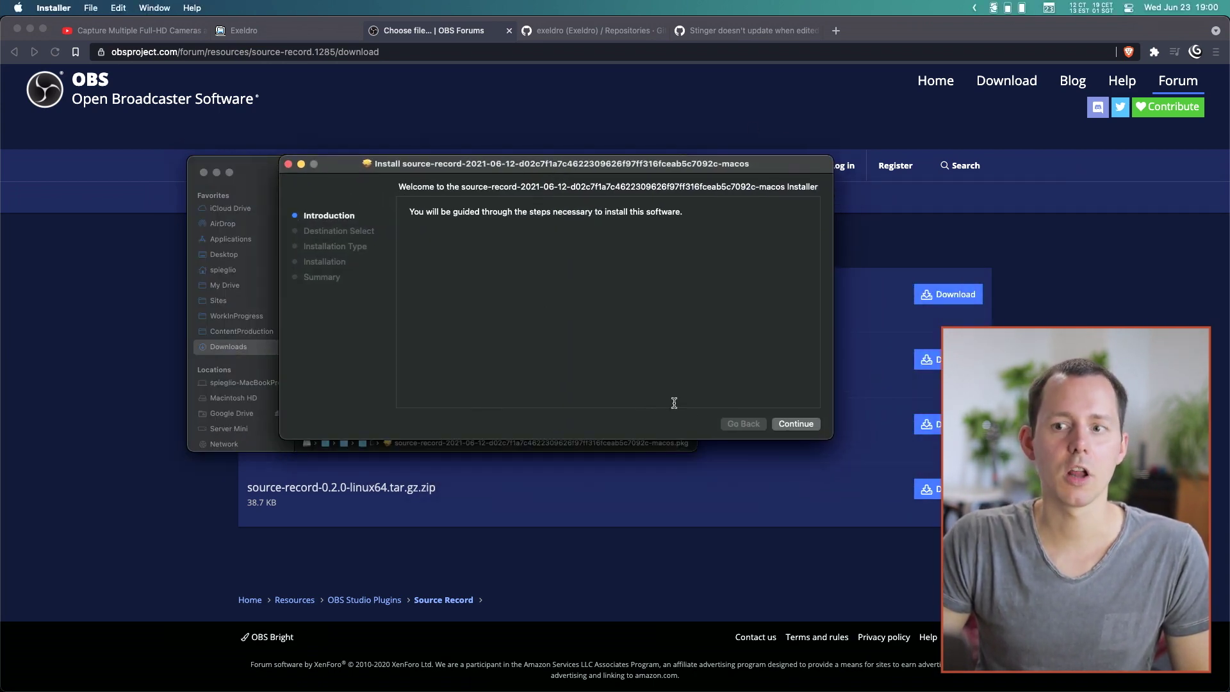
key(super+q)
Reopen the package, advance to Install, cancel authorization, then close Installer and Downloads
right_click(318, 218)
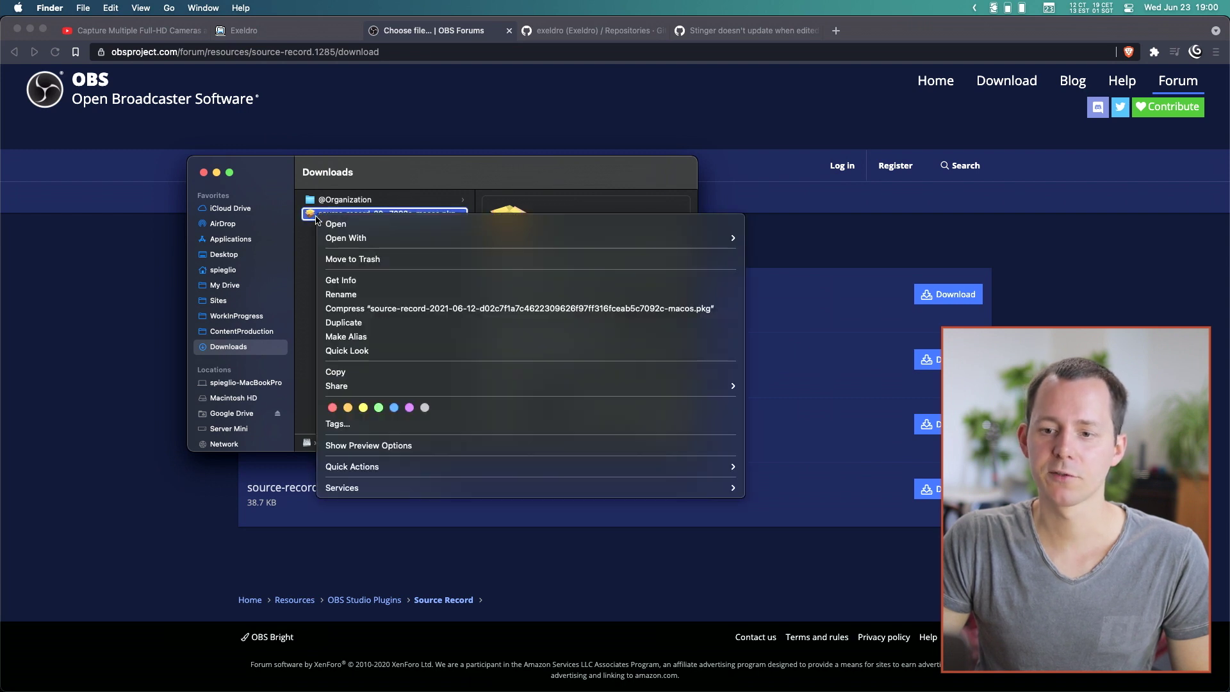
click(363, 228)
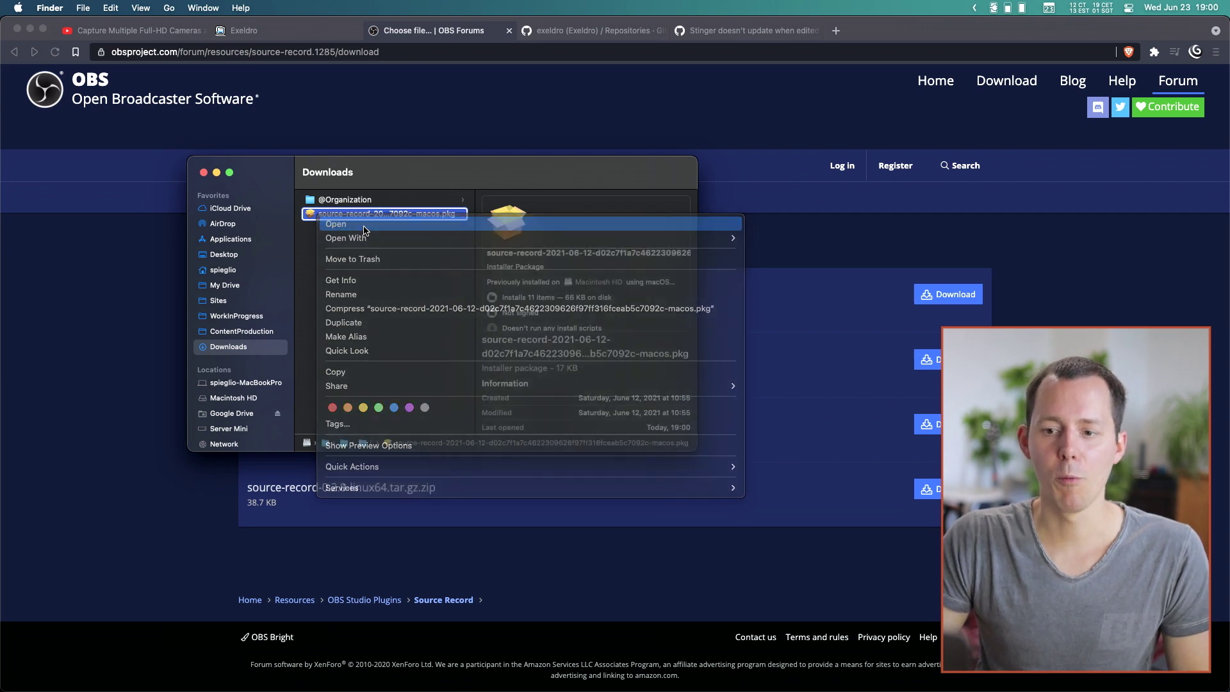
drag(563, 202, 456, 145)
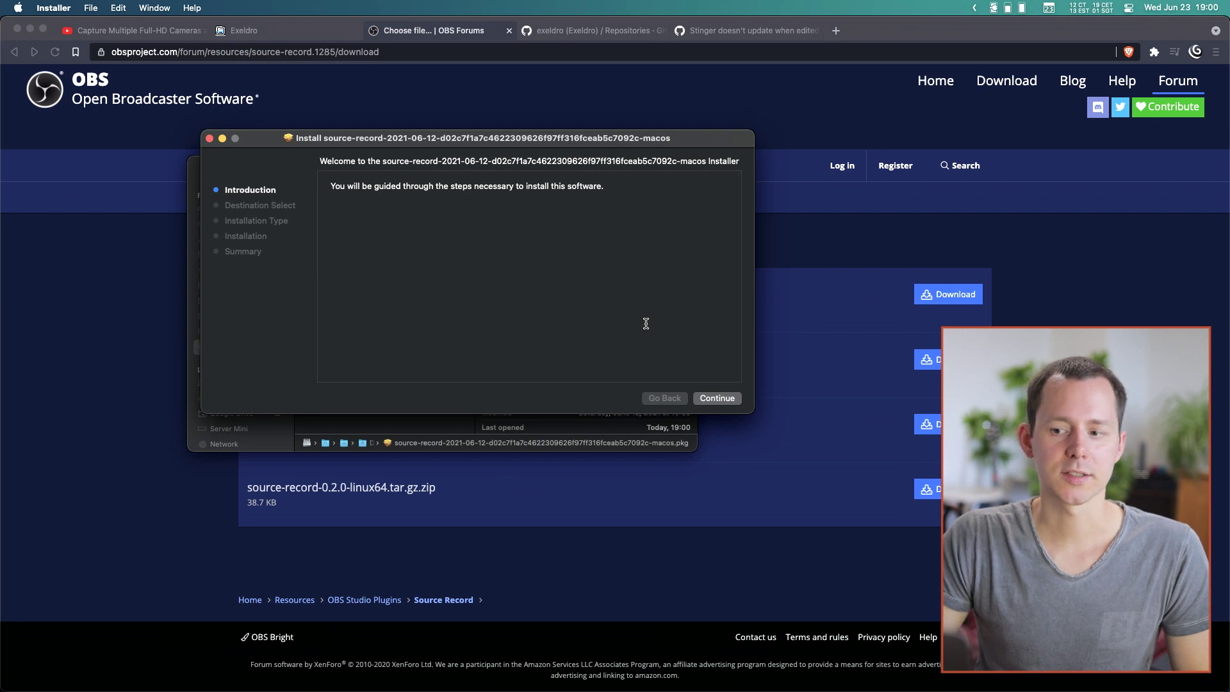
click(714, 396)
click(728, 401)
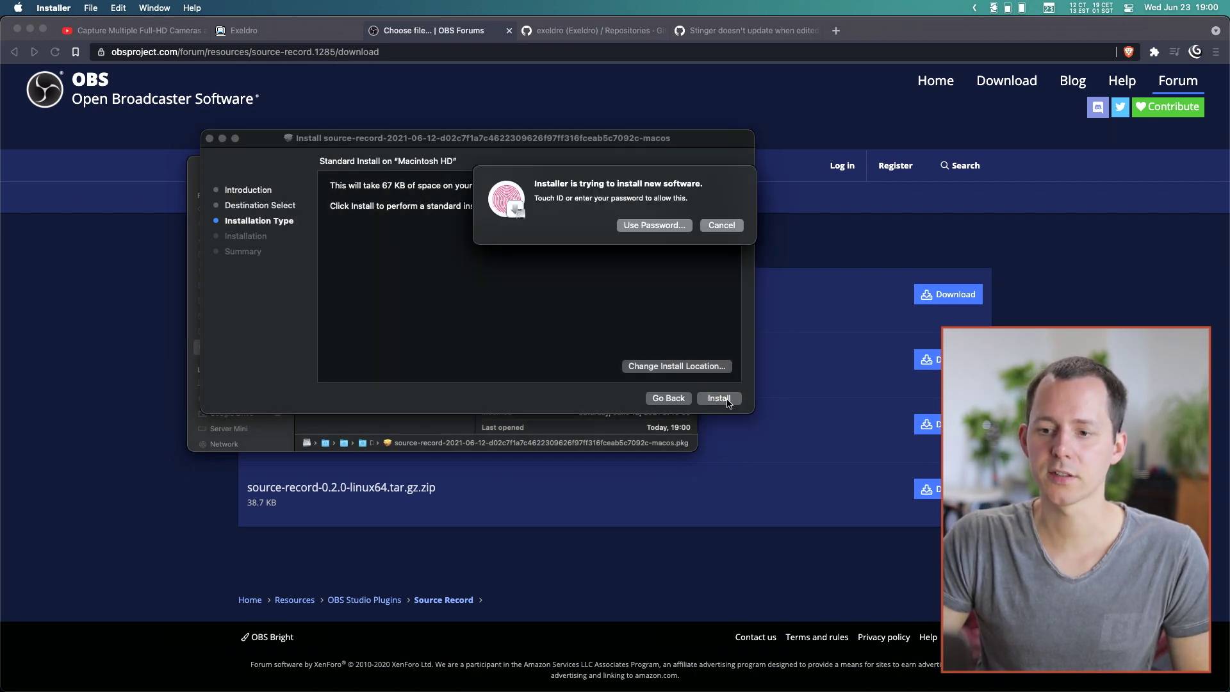
click(732, 226)
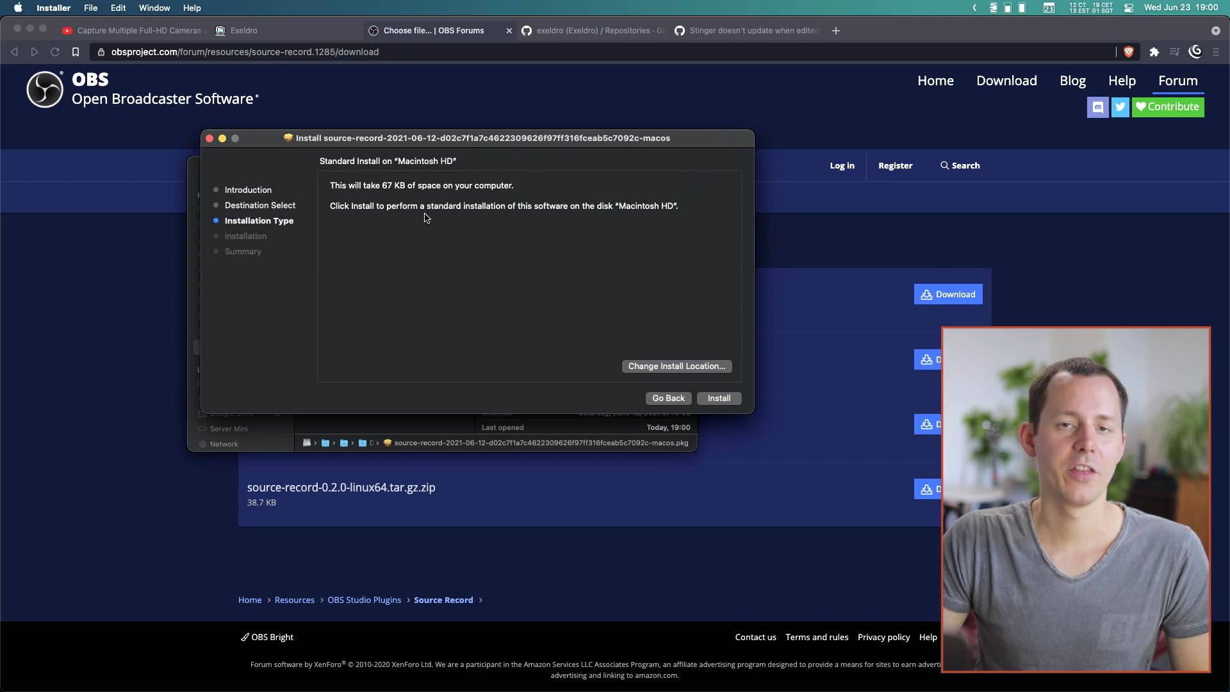
key(super+q)
key(super+w)
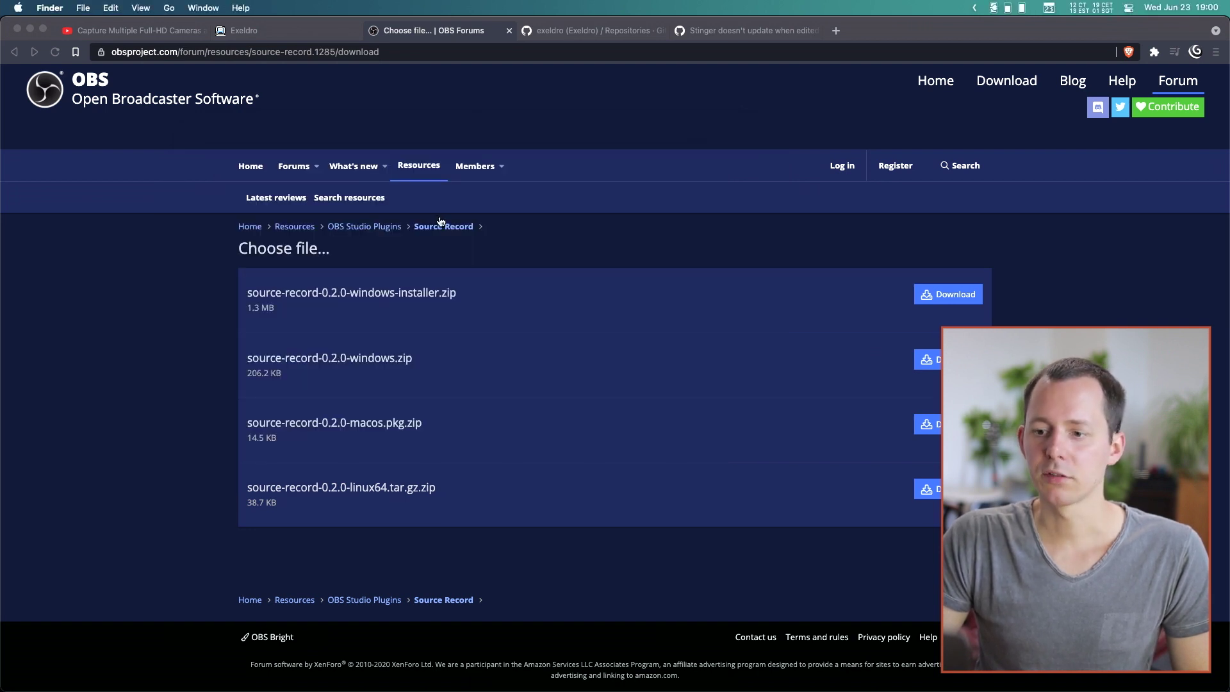
Switch to OBS and open Filters for the ATEM Mini source in Main Scene ATEM
key(super+Tab)
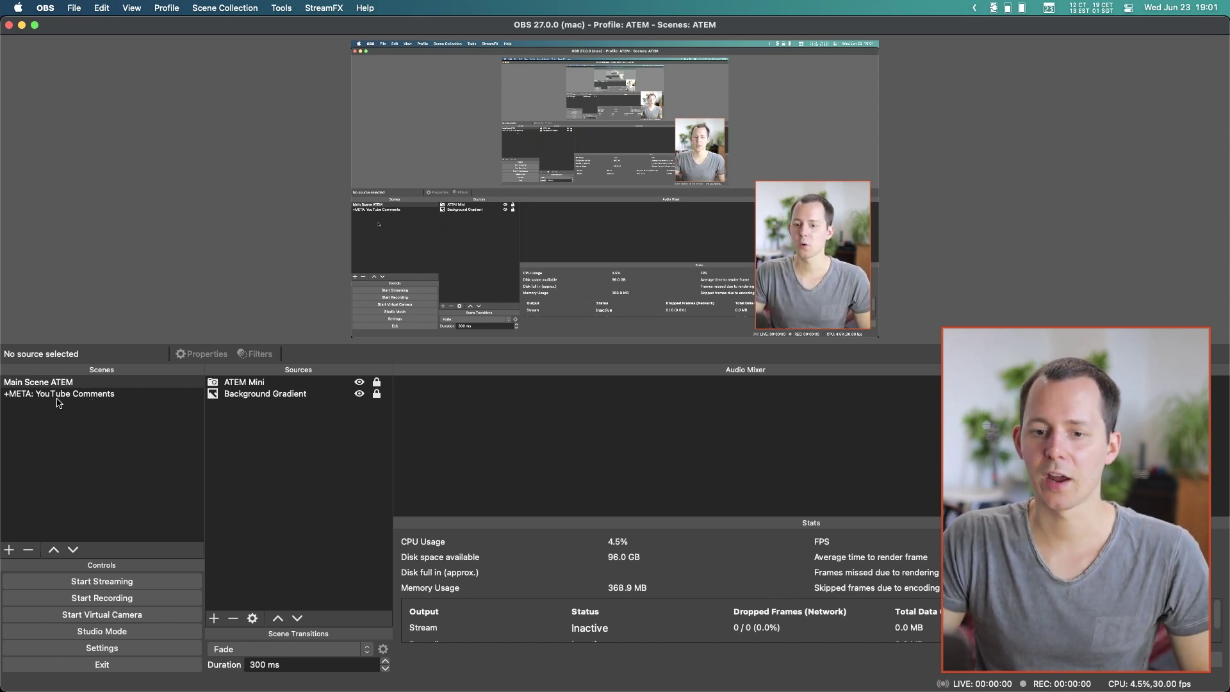
click(91, 385)
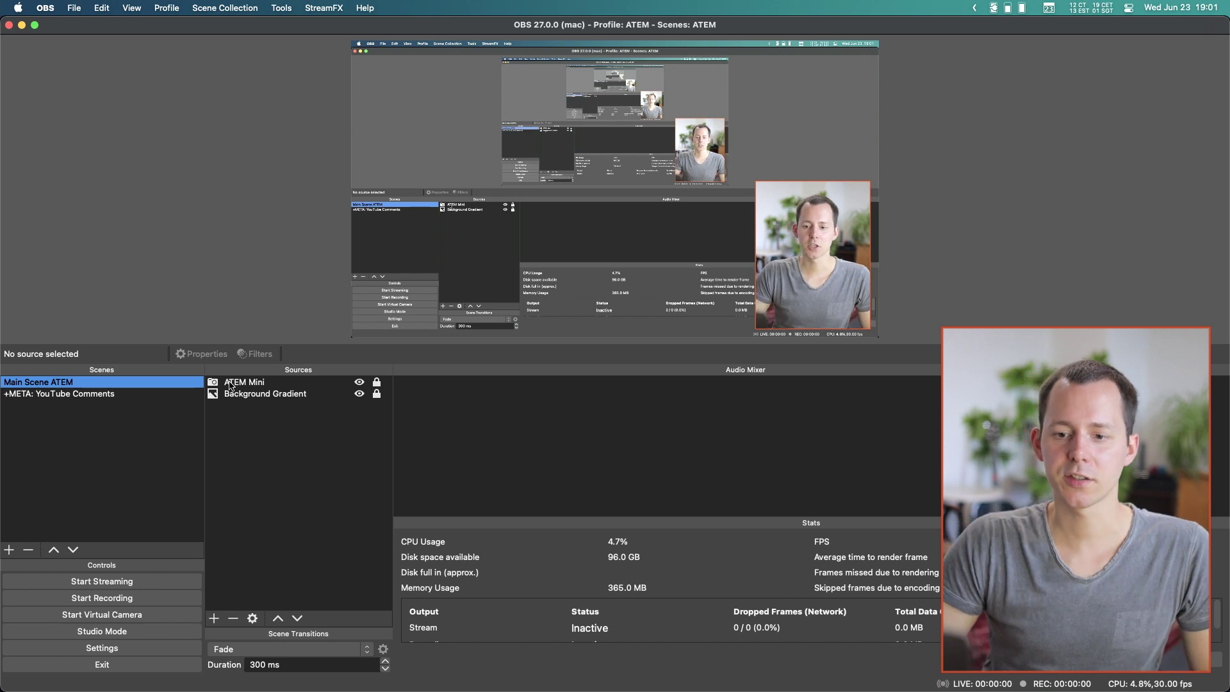
click(277, 383)
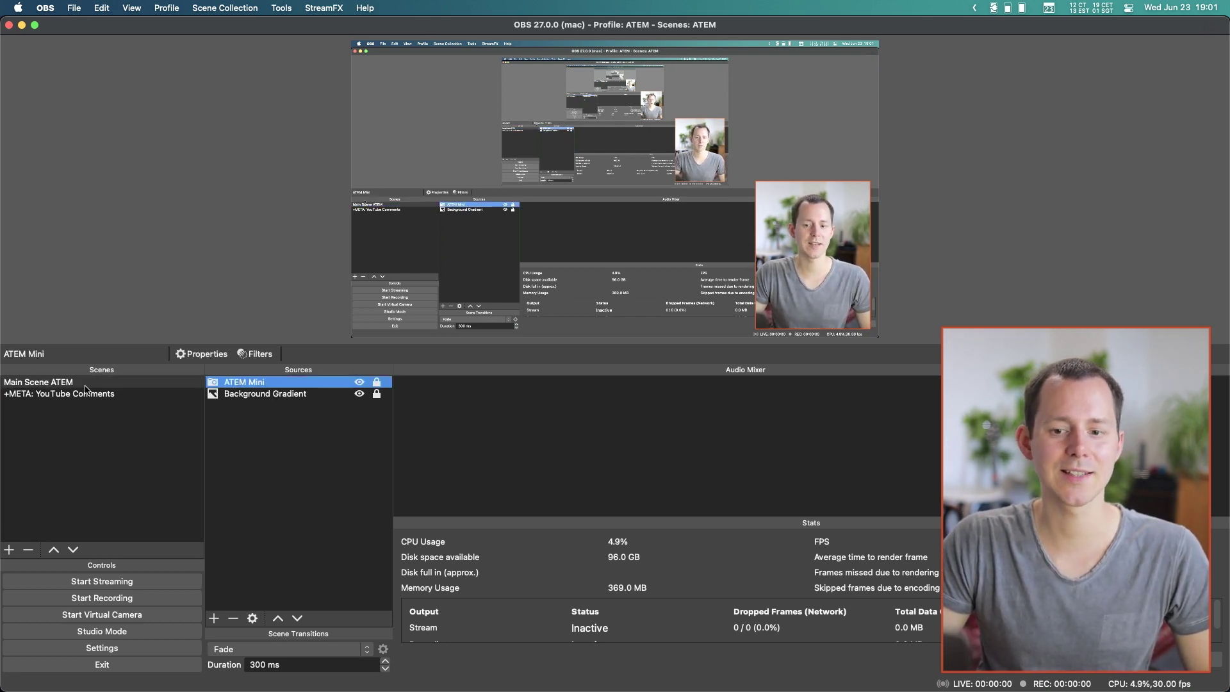
click(56, 383)
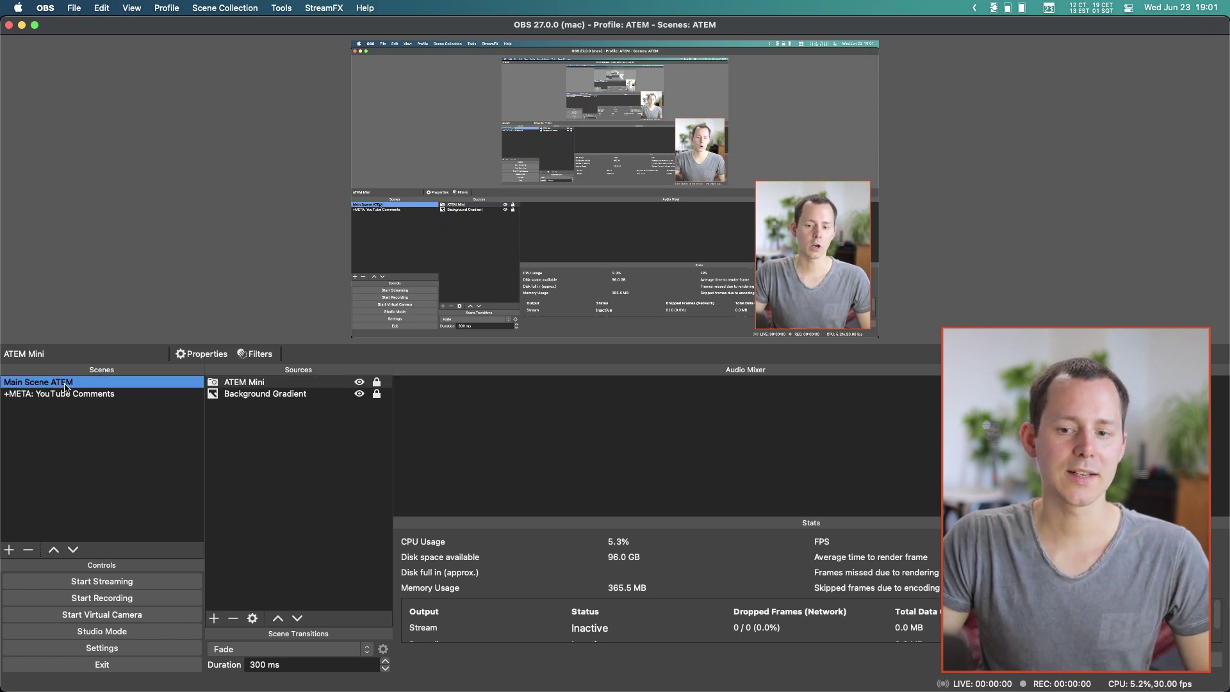
click(249, 382)
right_click(248, 382)
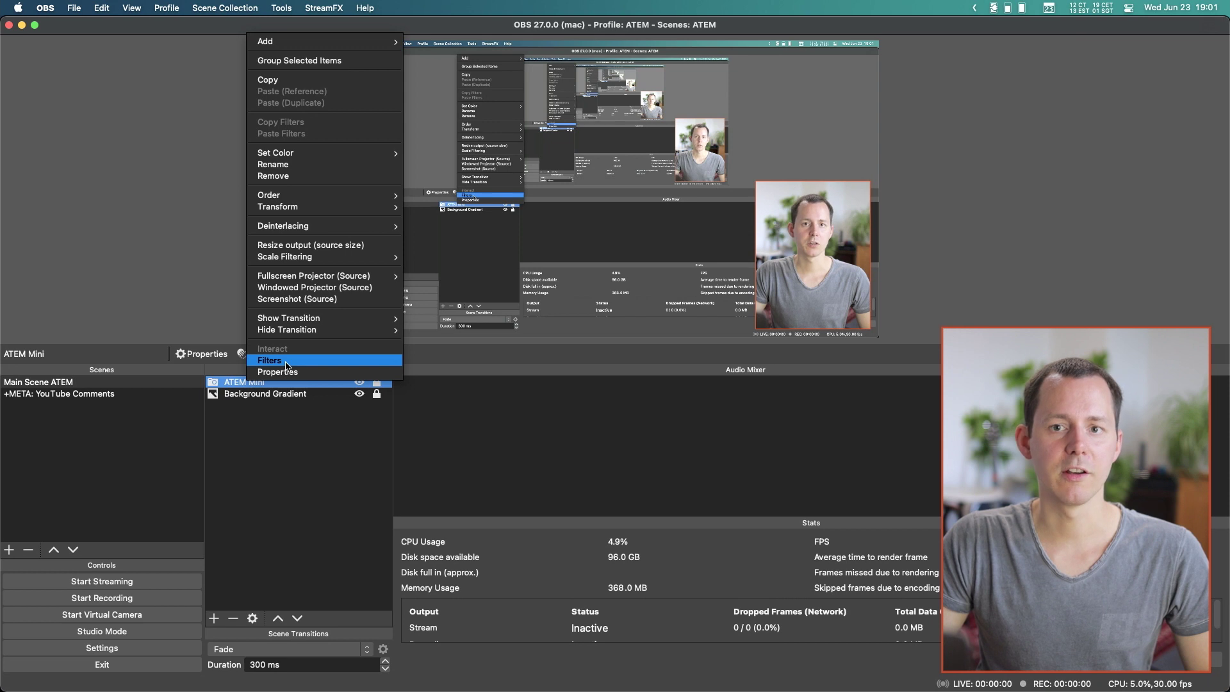
click(270, 360)
Add a Source Record effect filter to ATEM Mini with its default name
drag(636, 95, 455, 34)
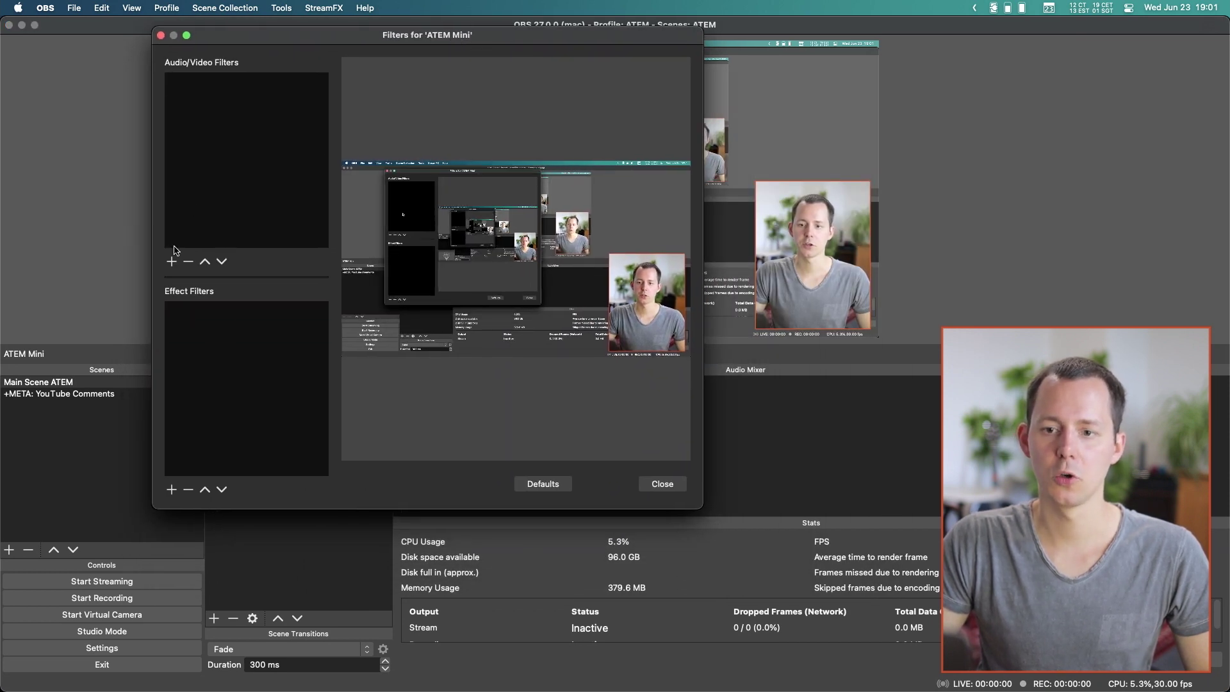
click(171, 489)
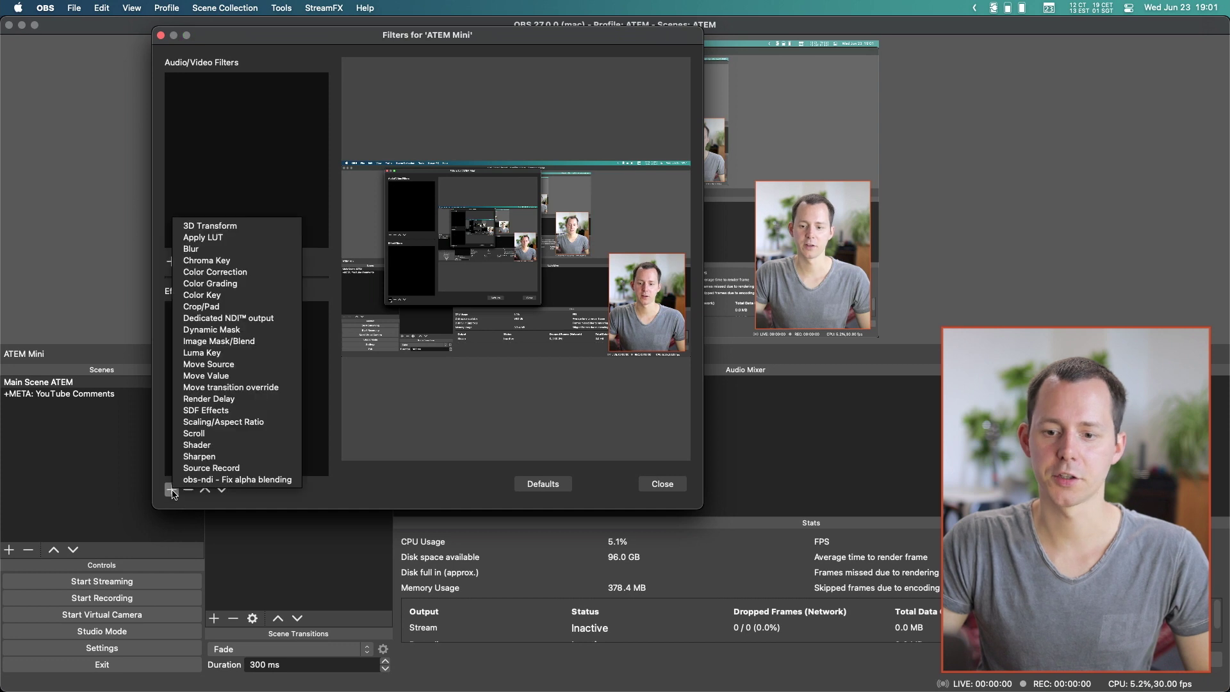
click(212, 469)
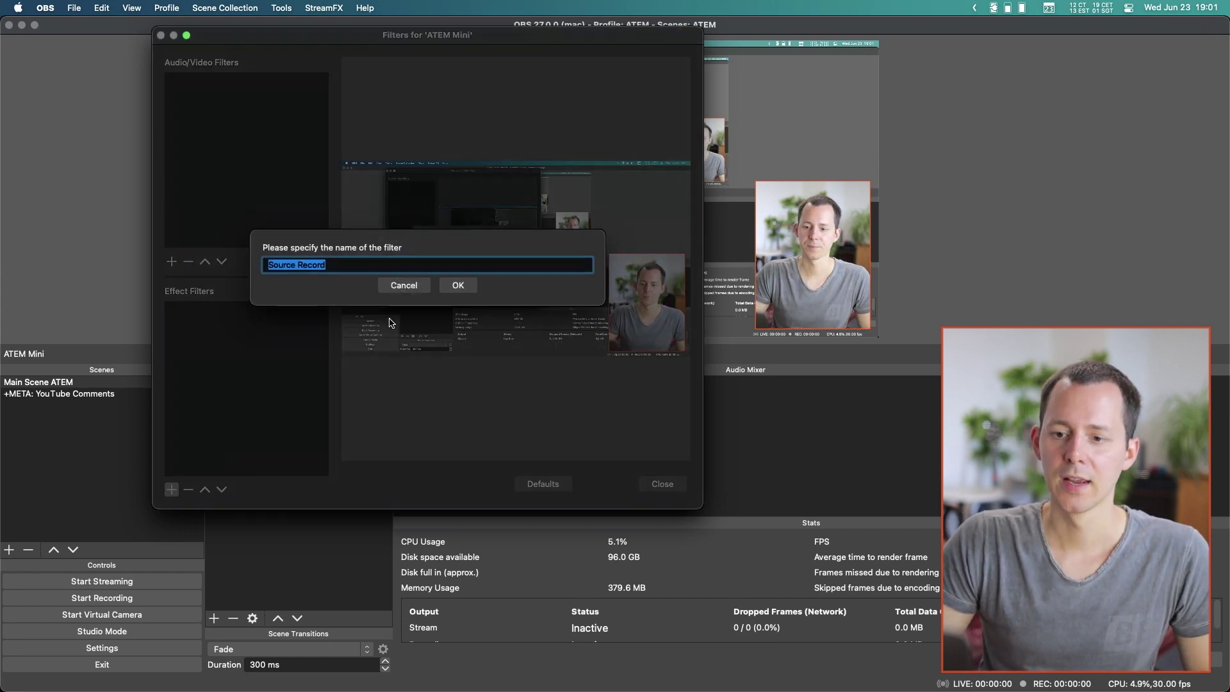
click(445, 286)
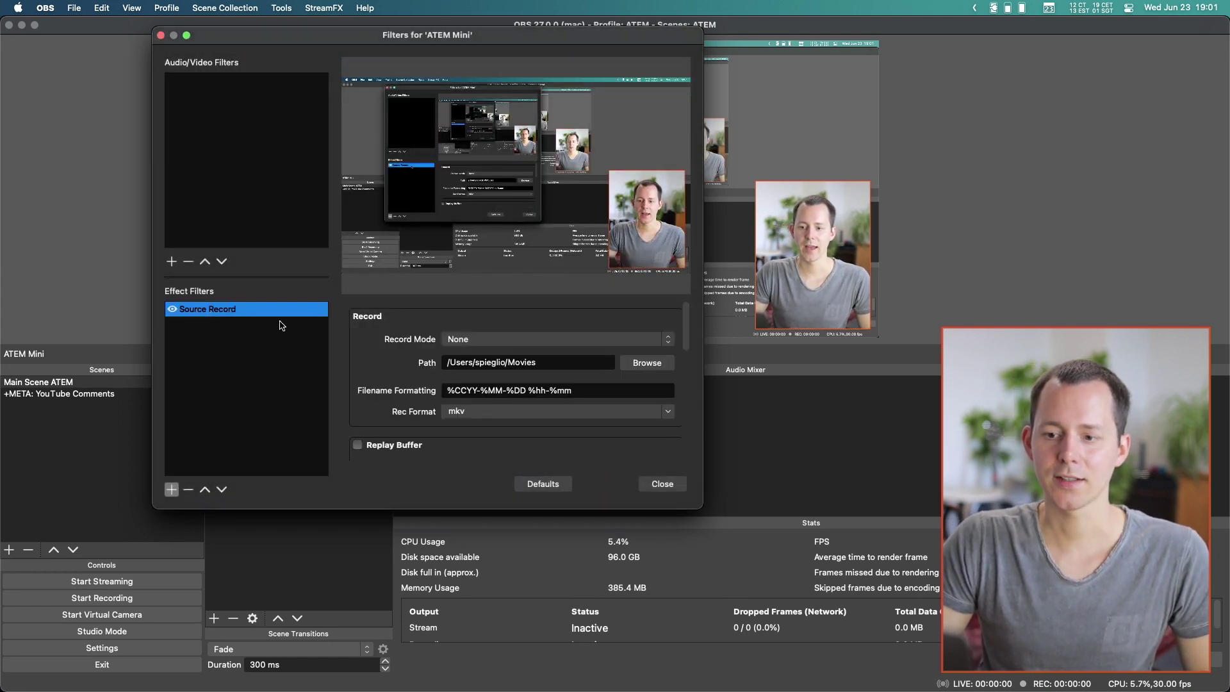
Review the Source Record filter settings, leaving stream mode at None
scroll(380, 335, down, 8)
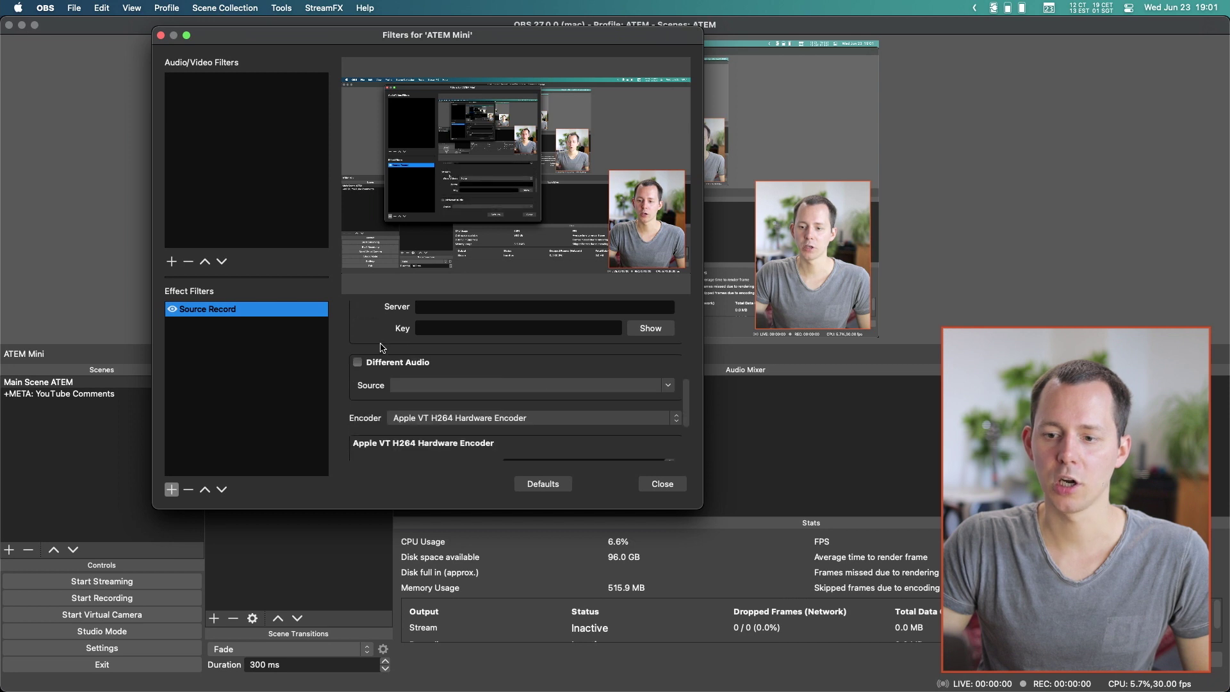
scroll(382, 348, up, 6)
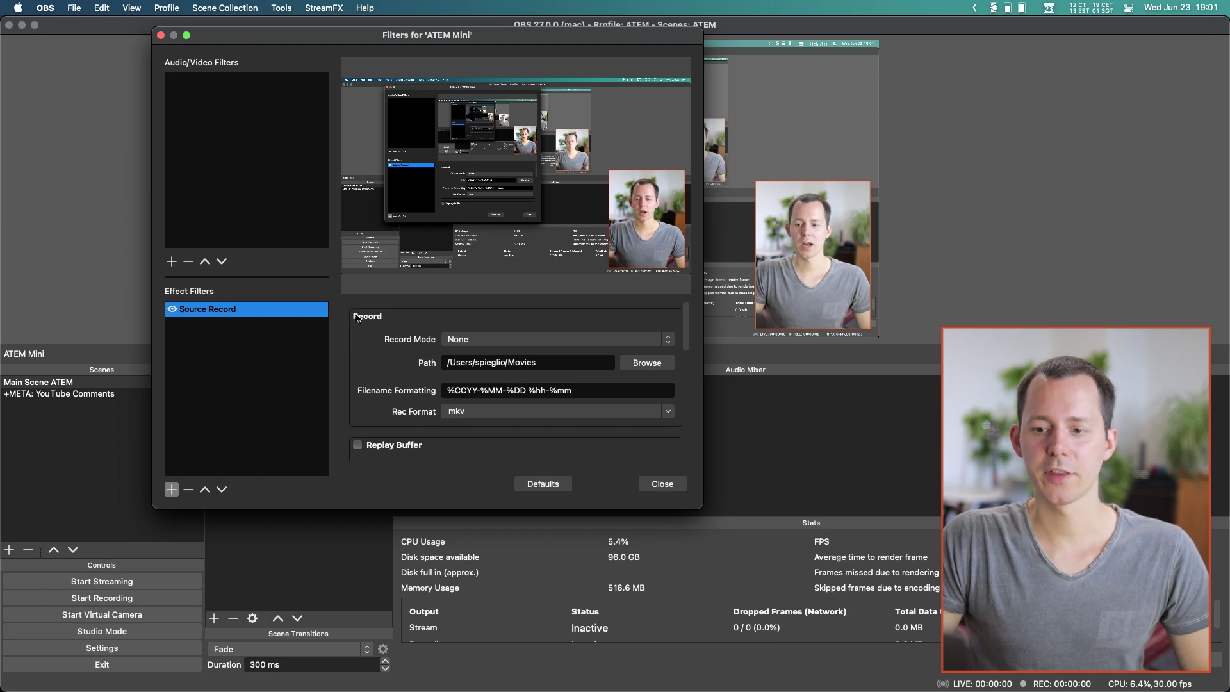
scroll(361, 365, down, 4)
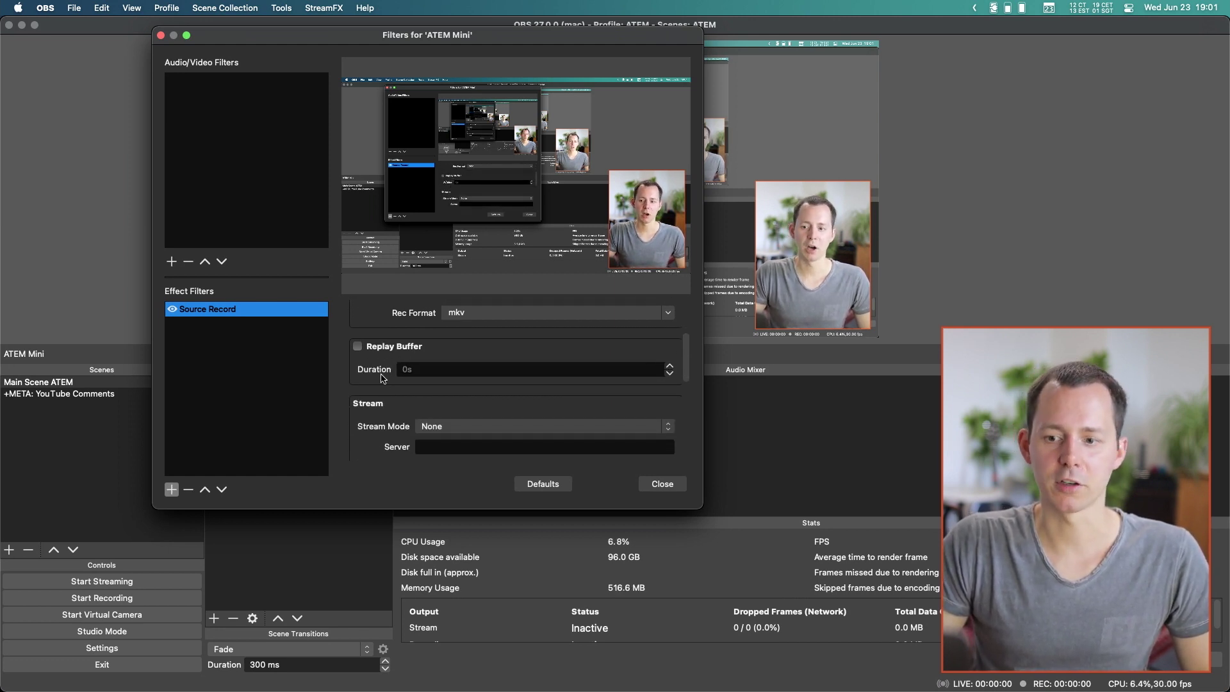
scroll(382, 378, down, 5)
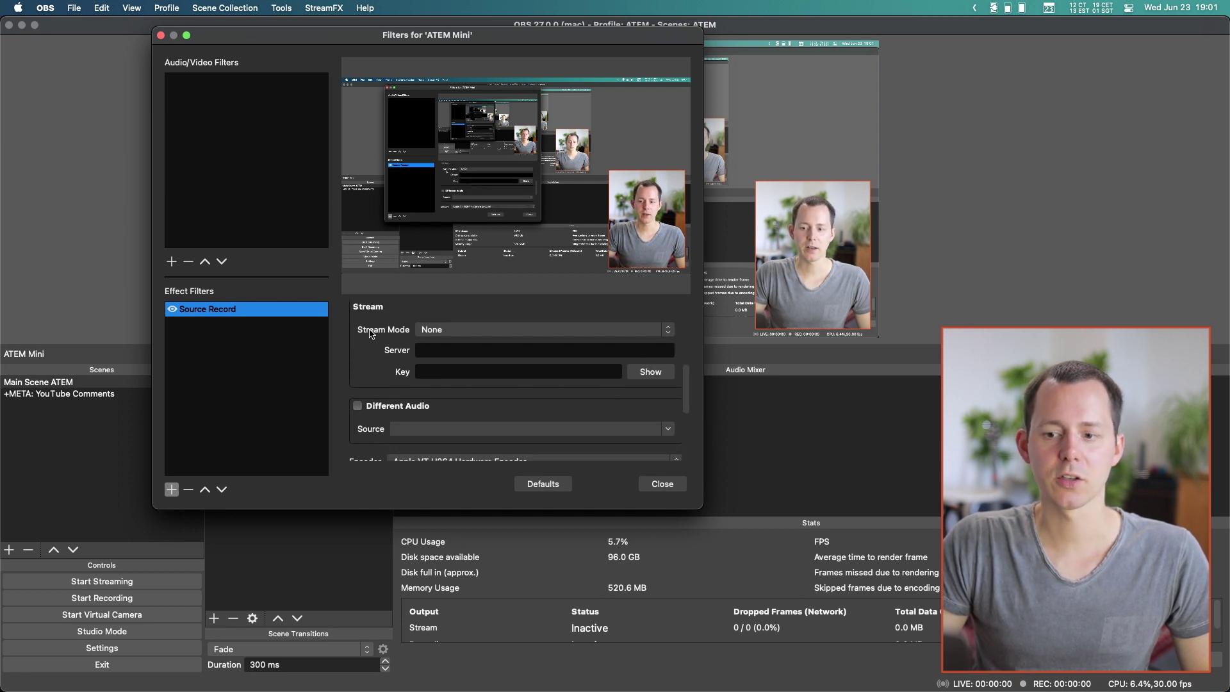
click(426, 329)
click(392, 331)
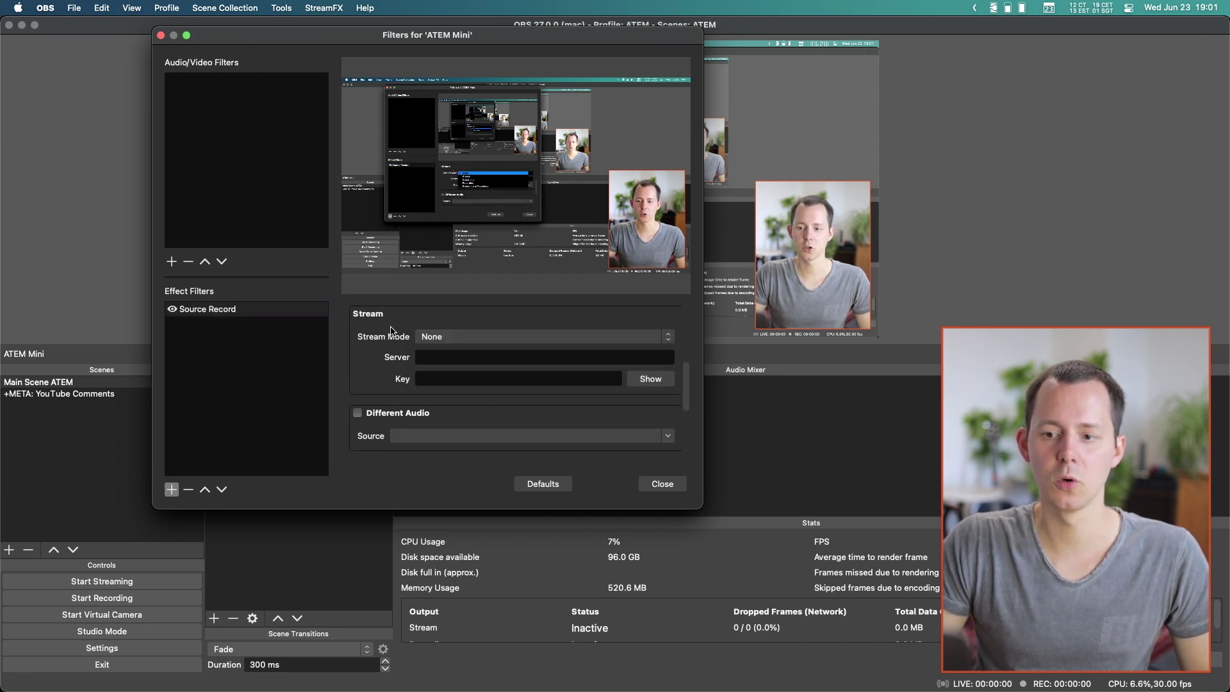
scroll(374, 357, down, 3)
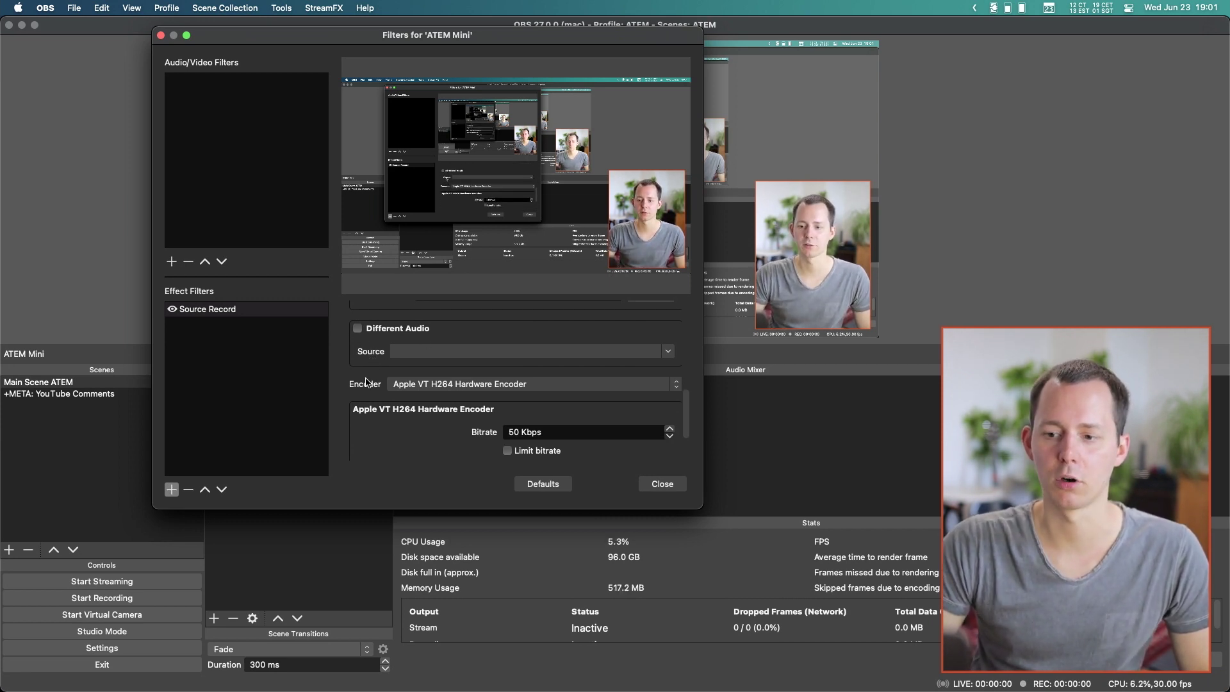
scroll(365, 382, down, 2)
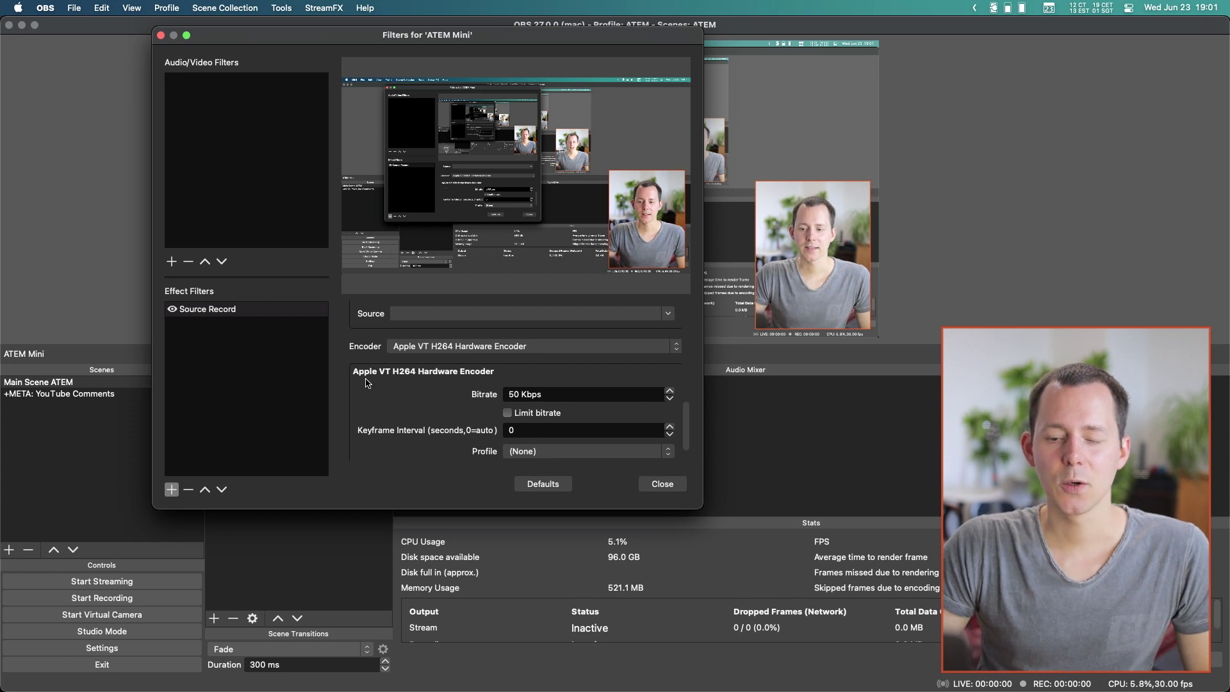
scroll(376, 363, down, 2)
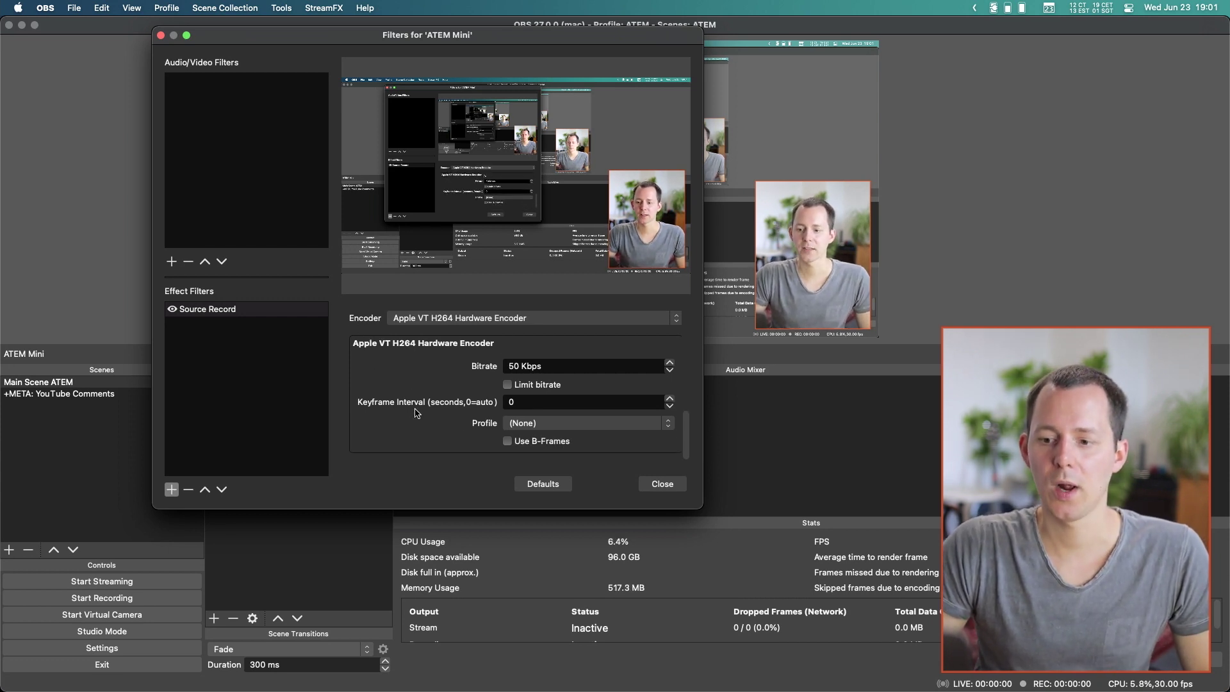
scroll(360, 394, down, 4)
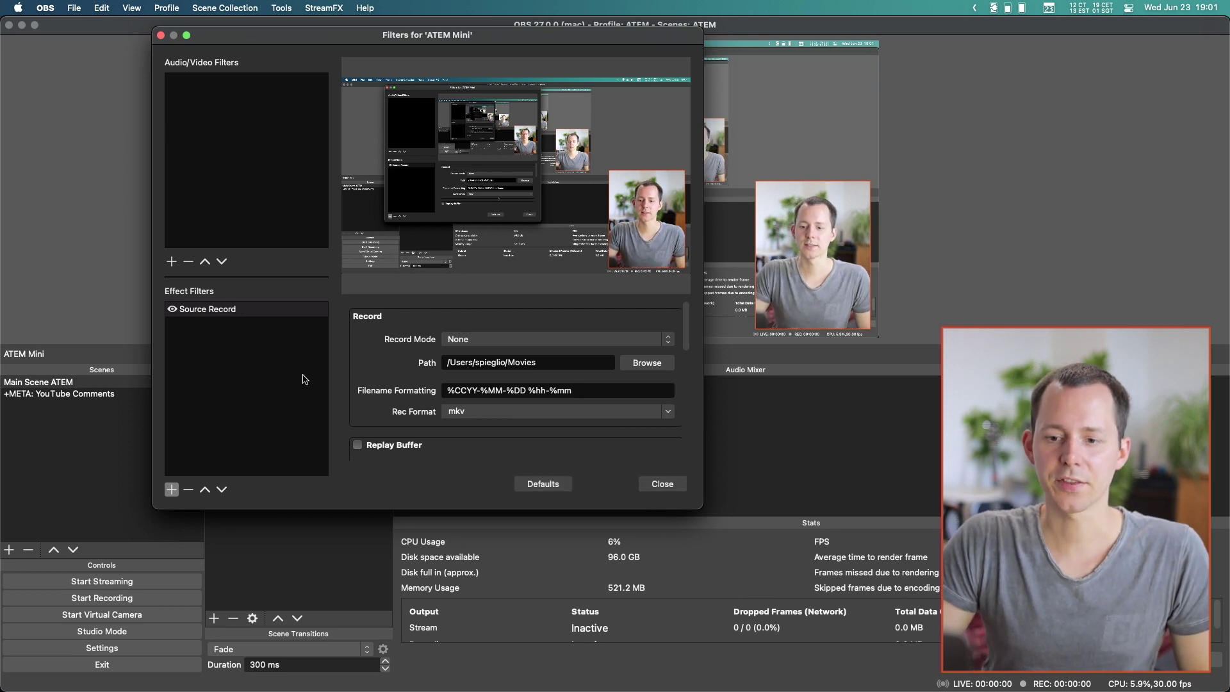
Remove the Source Record filter from ATEM Mini and close the Filters window
click(188, 490)
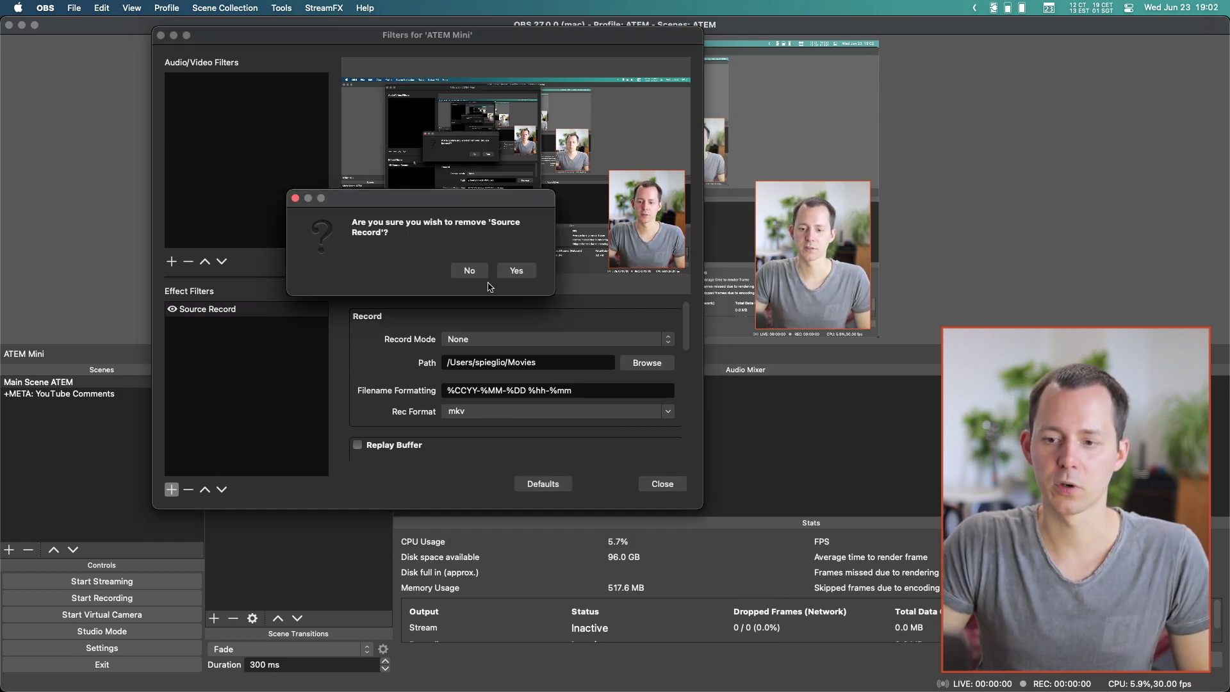
click(516, 271)
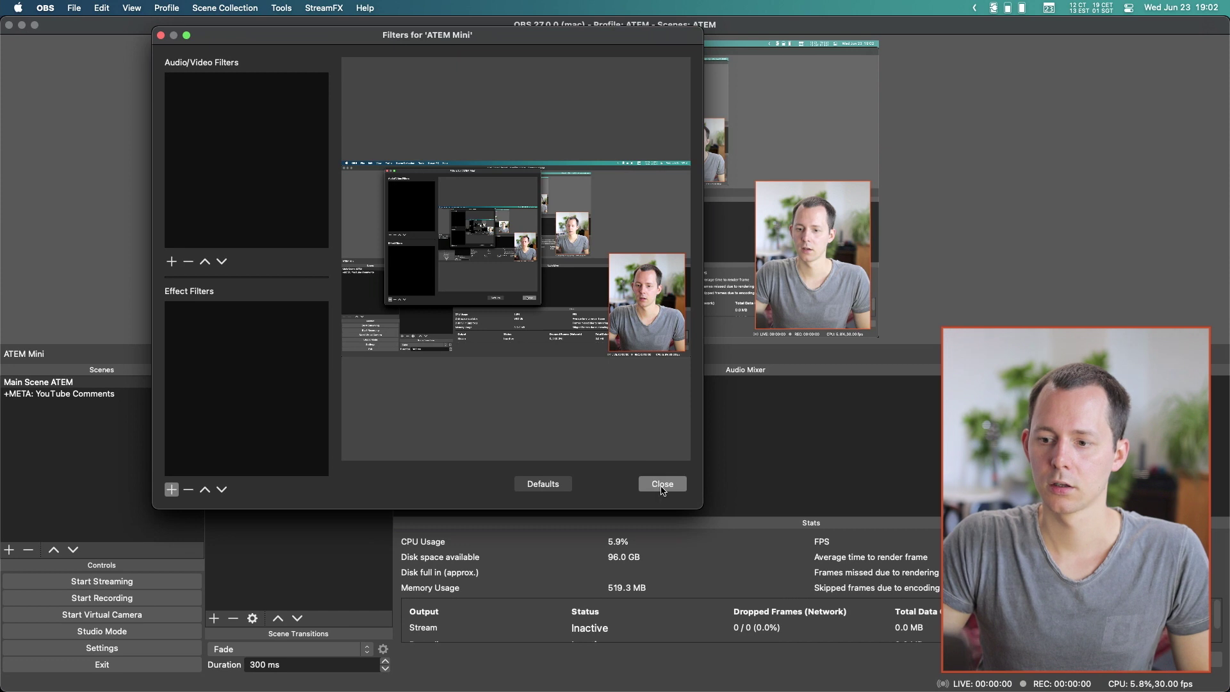
click(662, 484)
Open Main Scene ATEM's filters, review its Source Record settings, then close the window
right_click(46, 383)
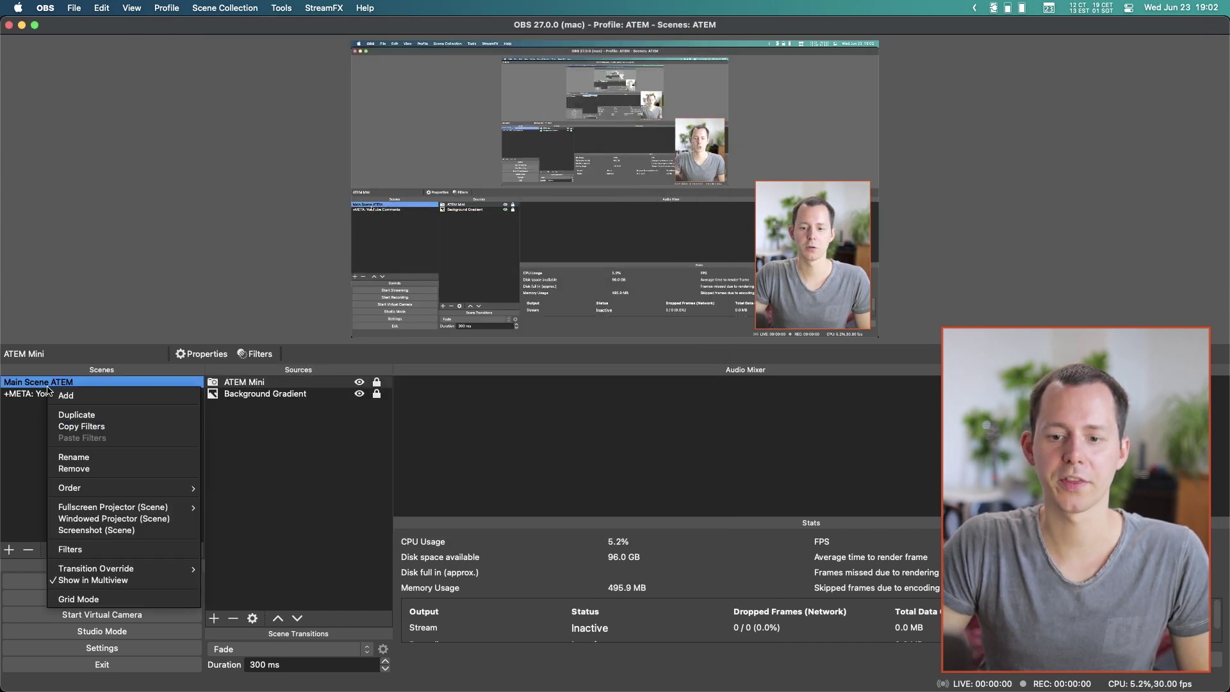
click(116, 549)
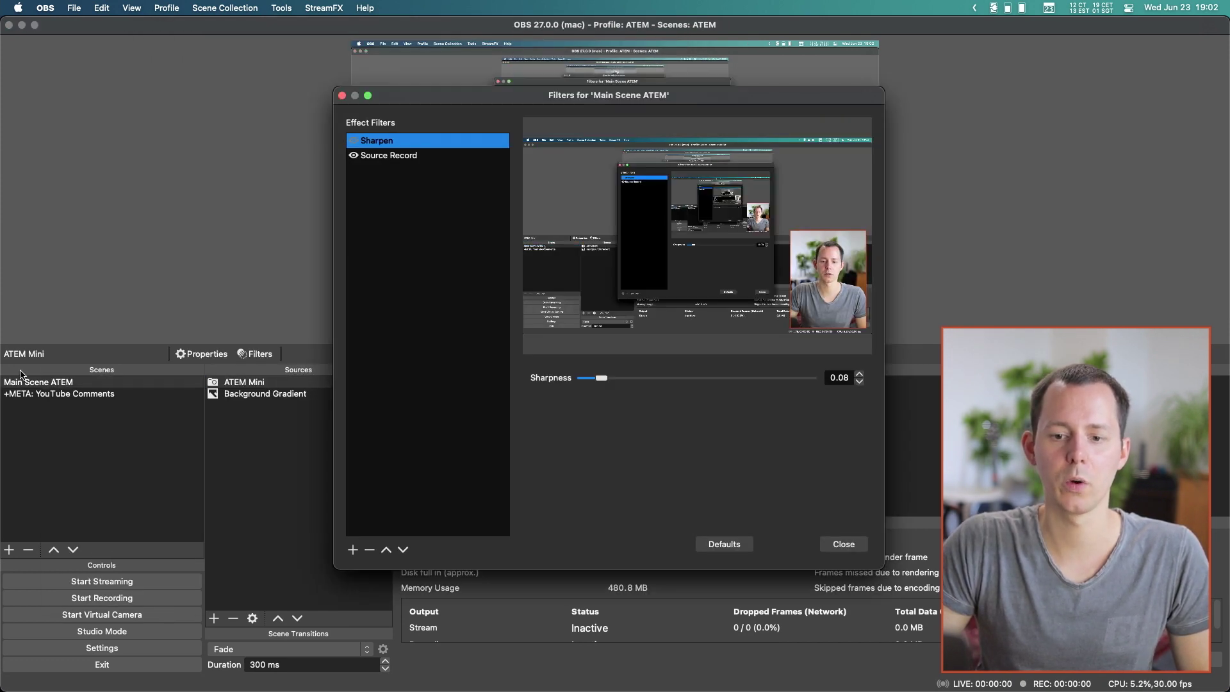
click(413, 156)
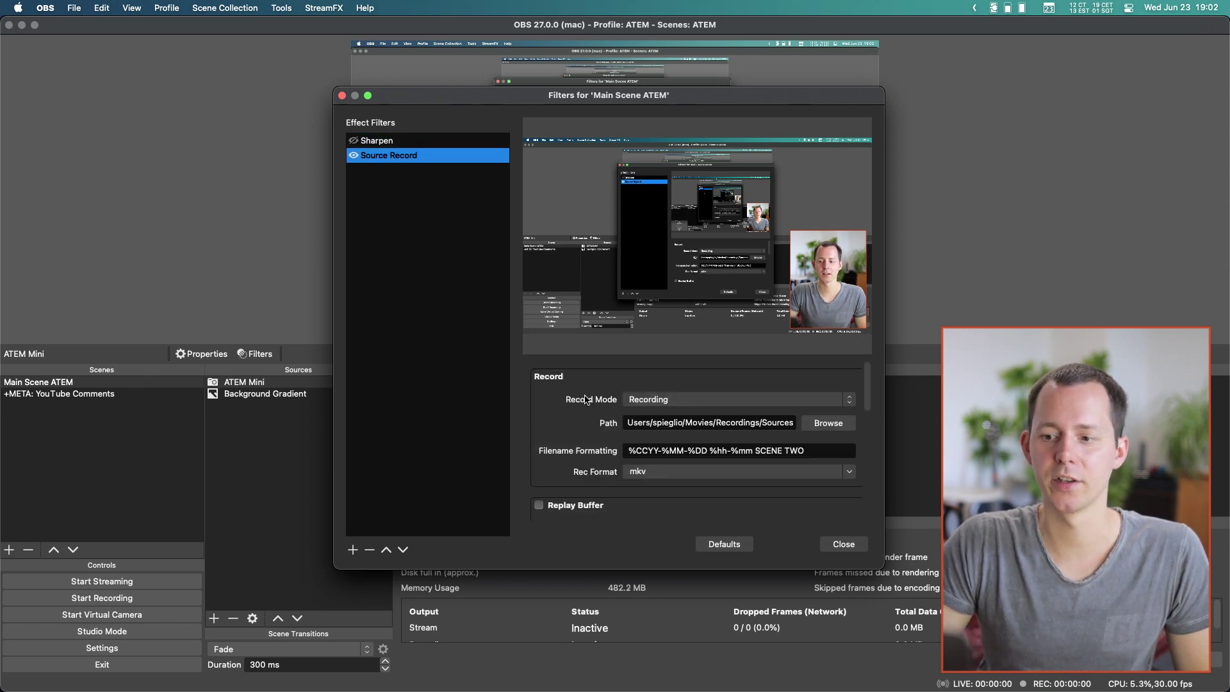
scroll(587, 399, down, 5)
scroll(560, 421, up, 5)
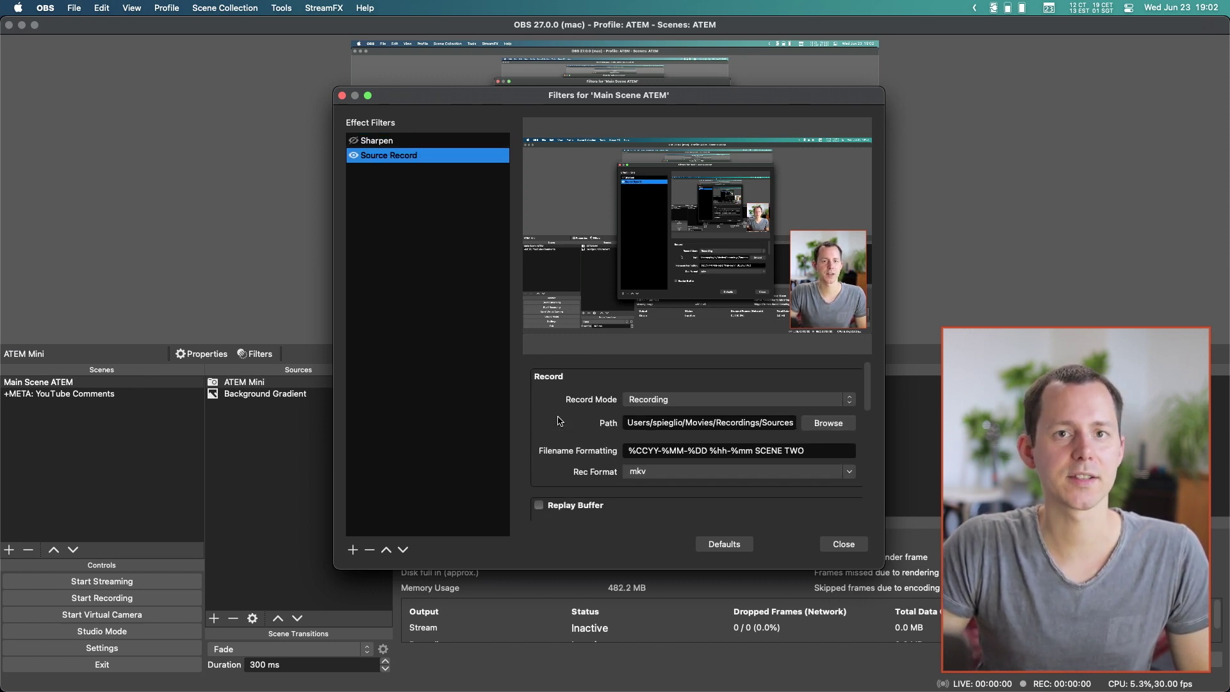
click(829, 546)
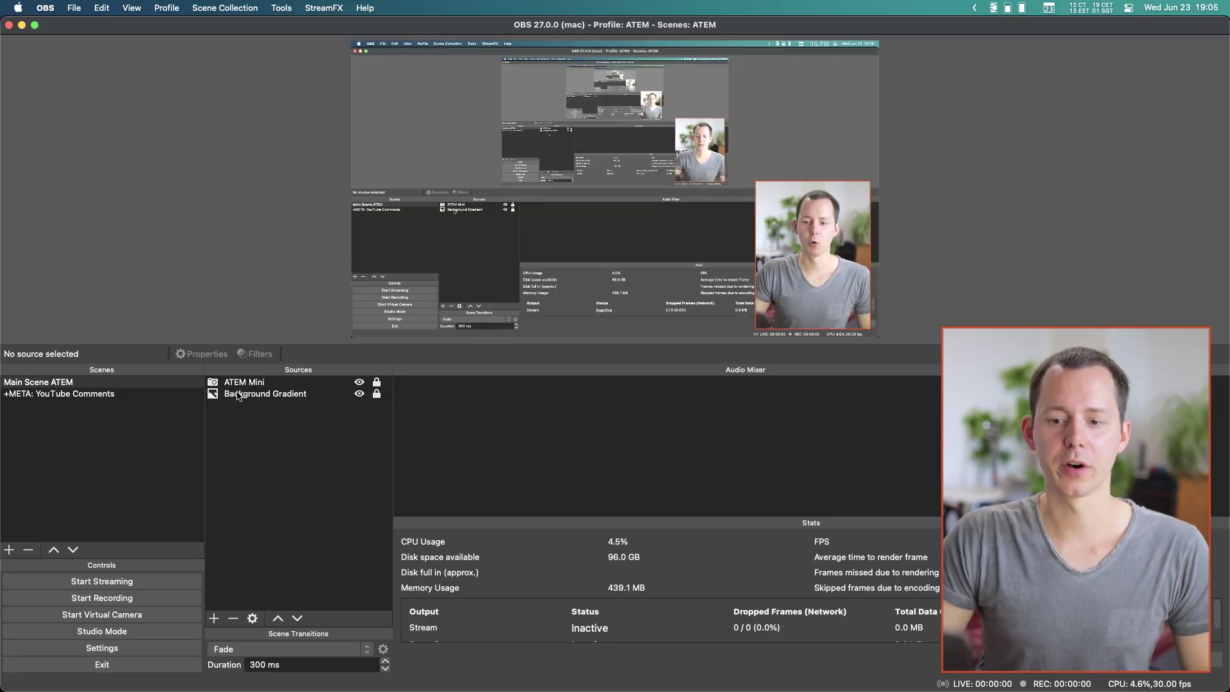
click(214, 618)
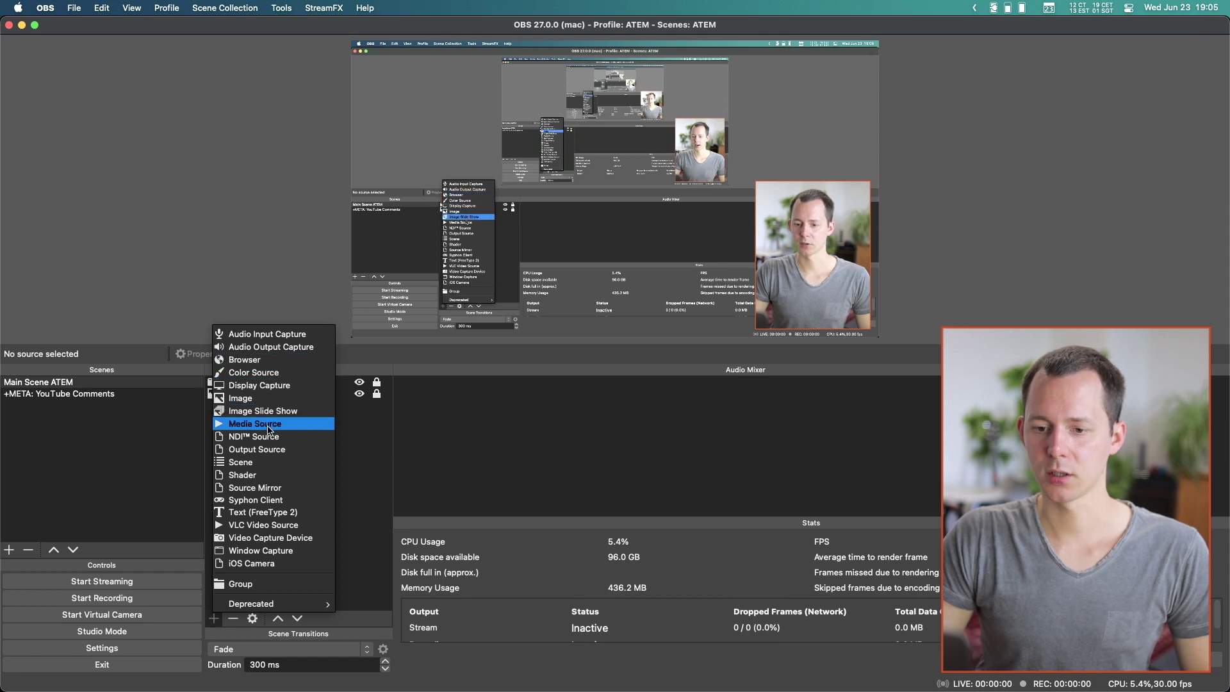
Add a 'Video Capture Device' source using the FaceTime HD Camera (Built-in)
click(271, 537)
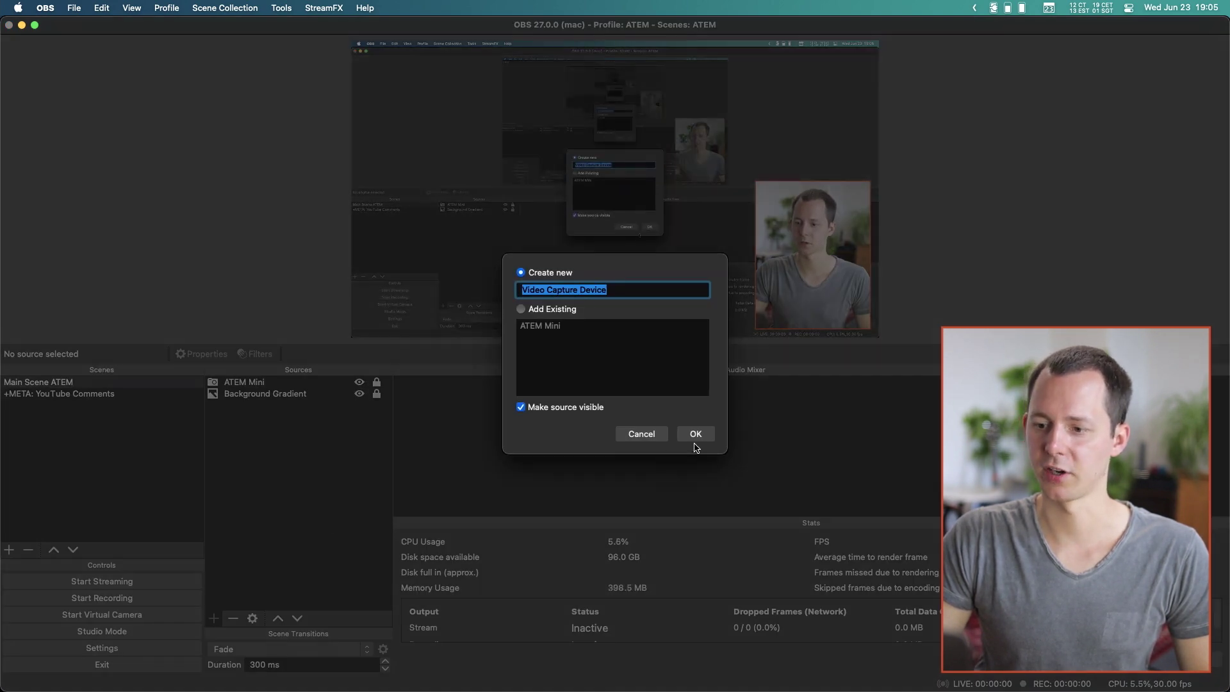
click(694, 440)
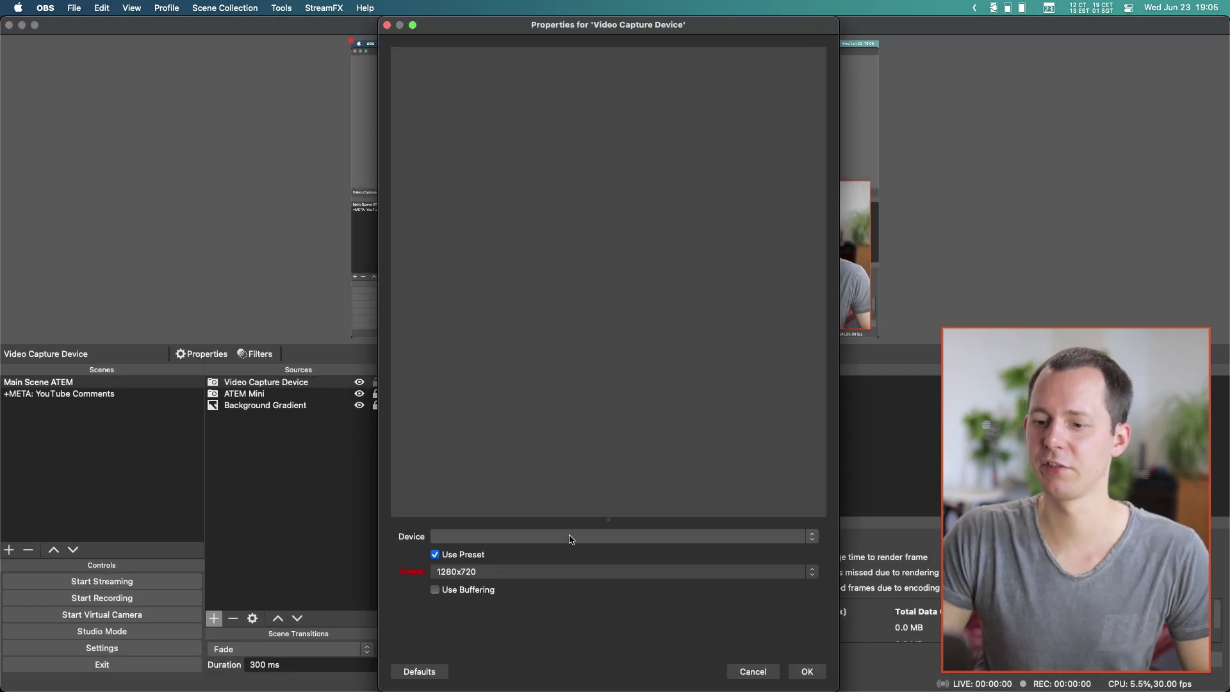
click(571, 539)
click(571, 558)
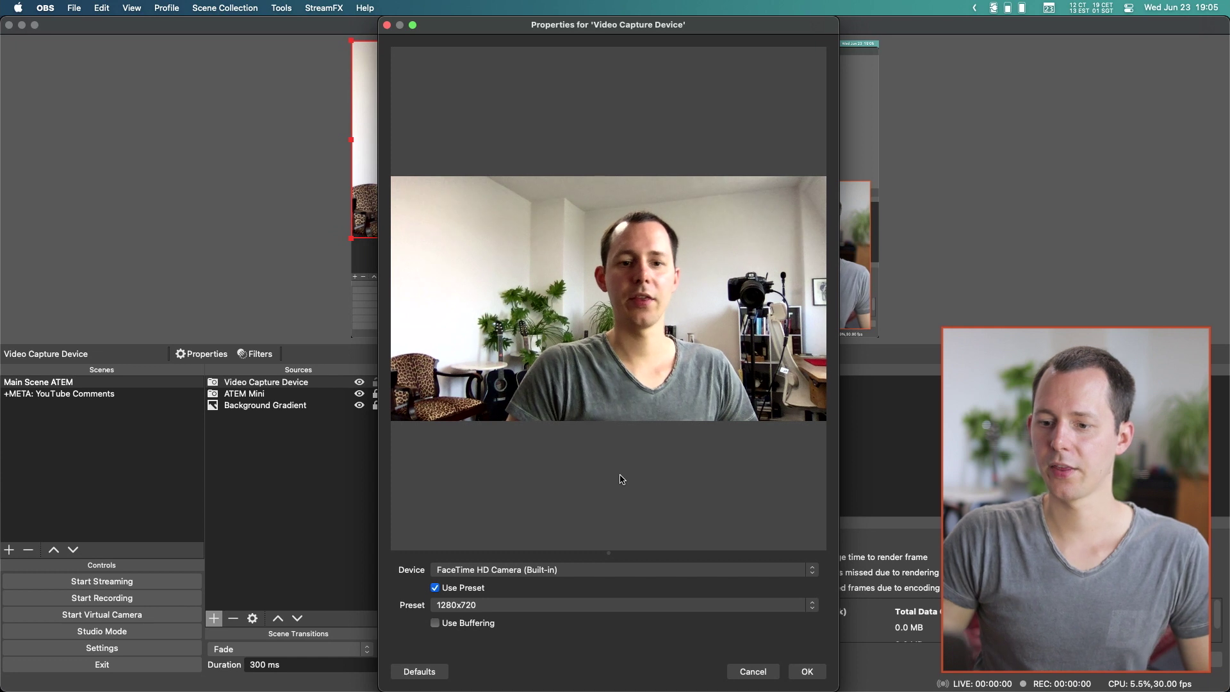
click(807, 671)
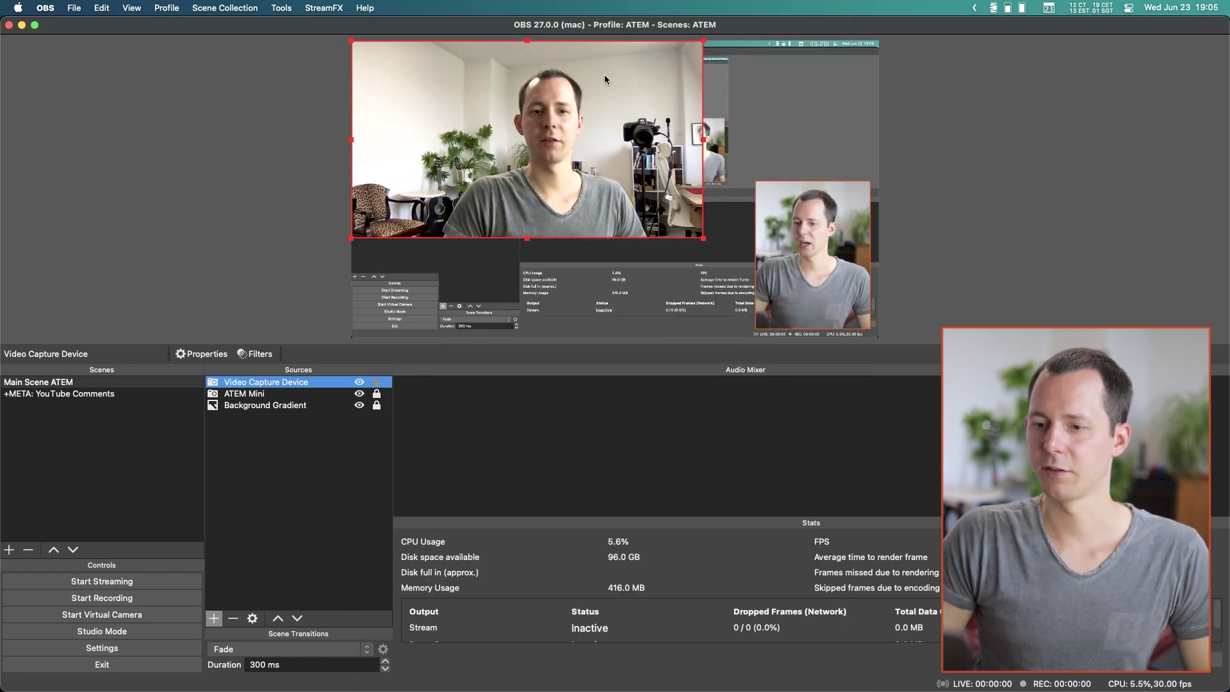
Resize the camera feed in the preview, then reselect the Video Capture Device source
drag(703, 238, 626, 124)
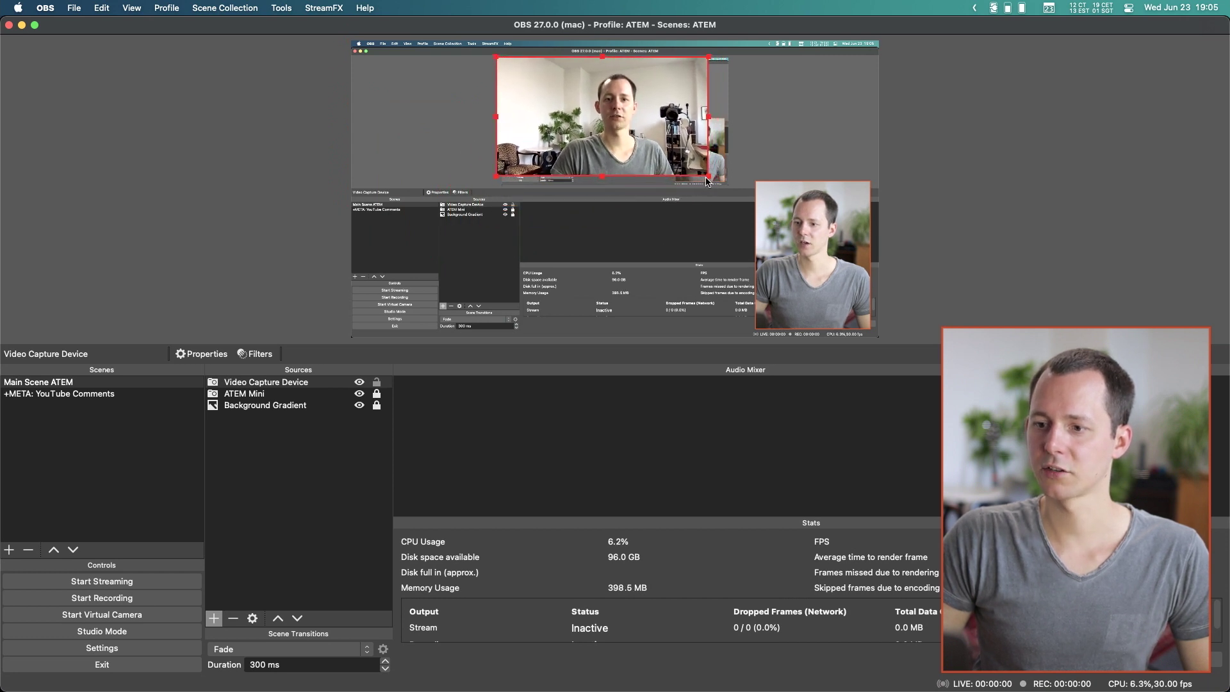
drag(707, 181, 735, 197)
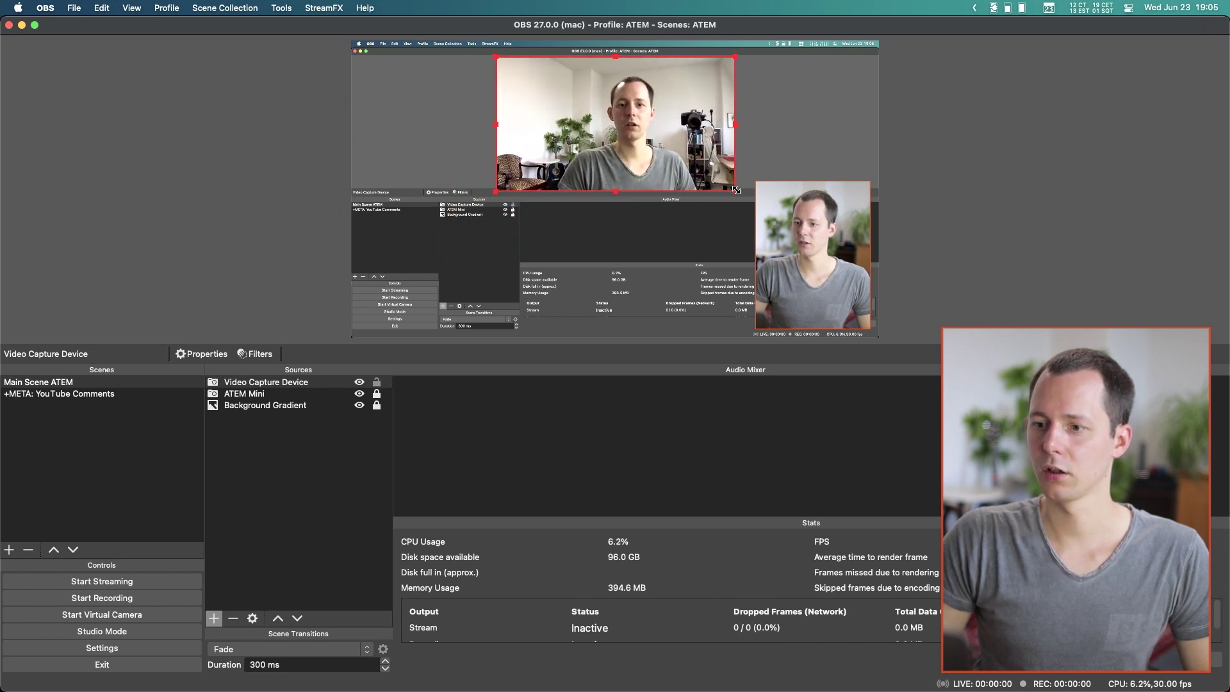
click(321, 180)
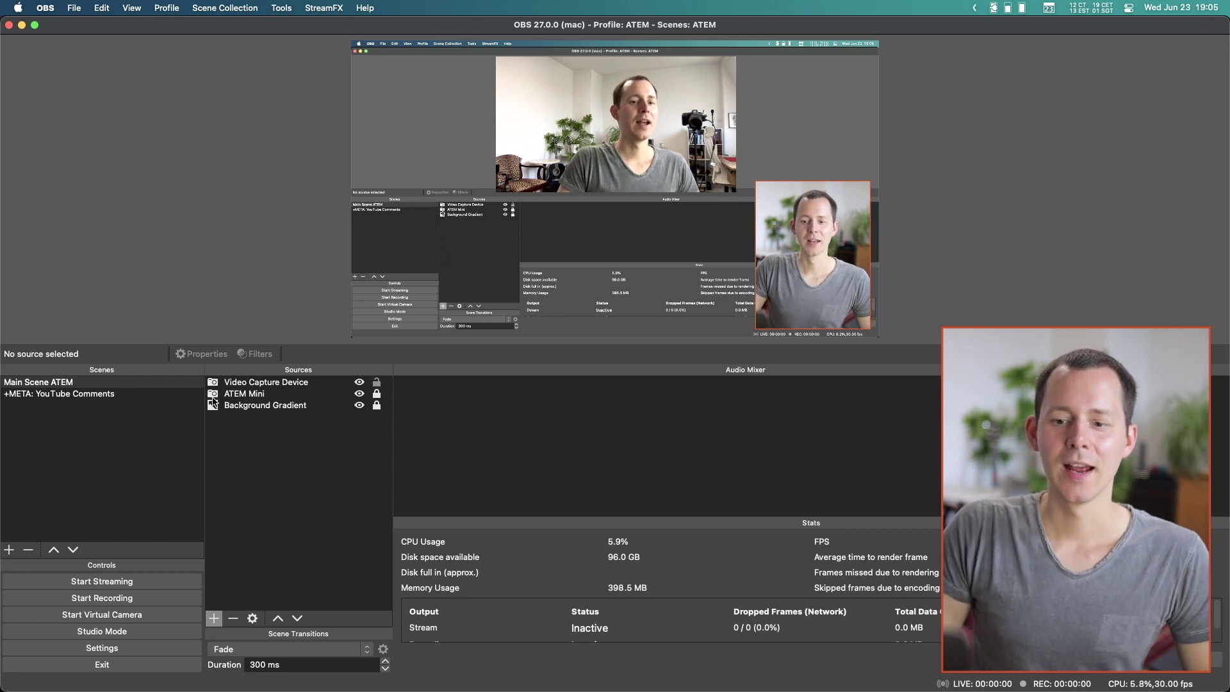
click(263, 383)
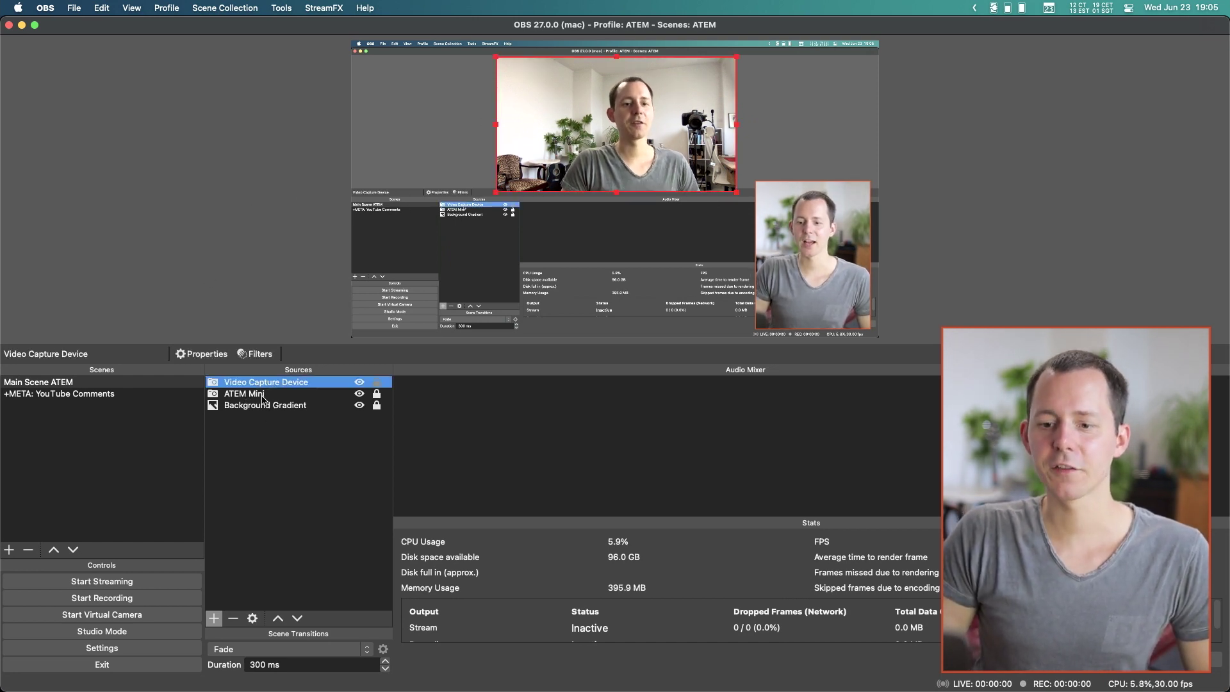
click(262, 395)
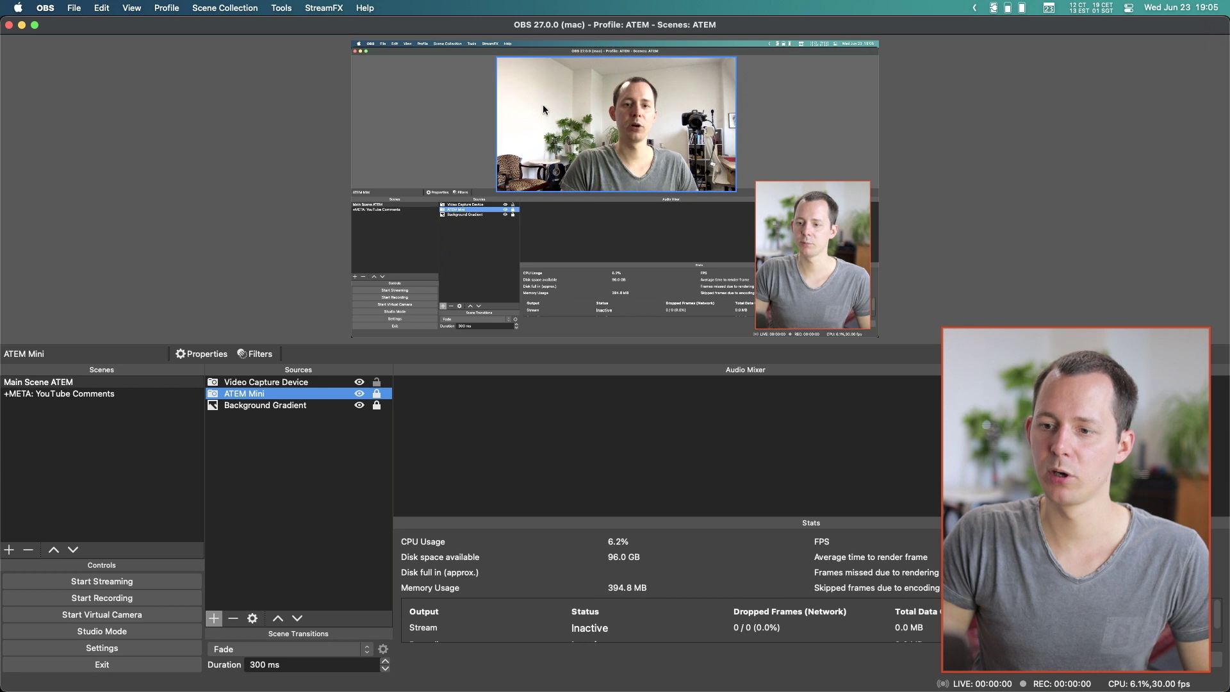
click(247, 384)
Open the Video Capture Device's filters and add a Source Record effect filter named 'Facetime'
right_click(245, 385)
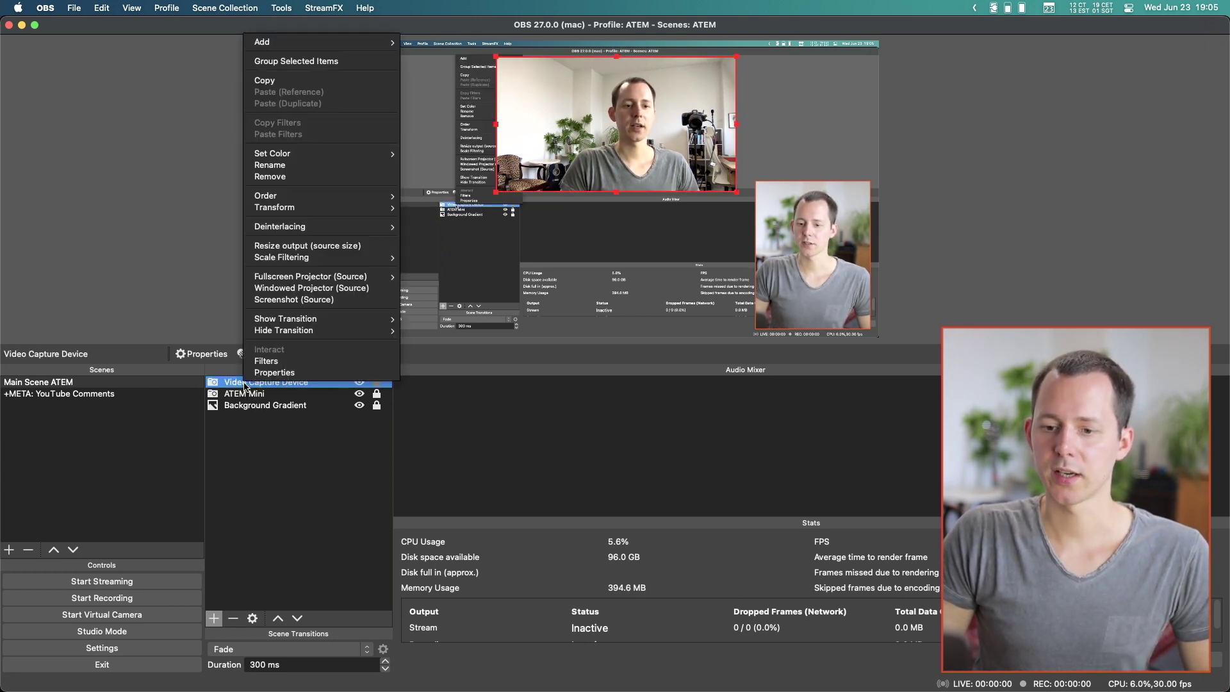
click(300, 361)
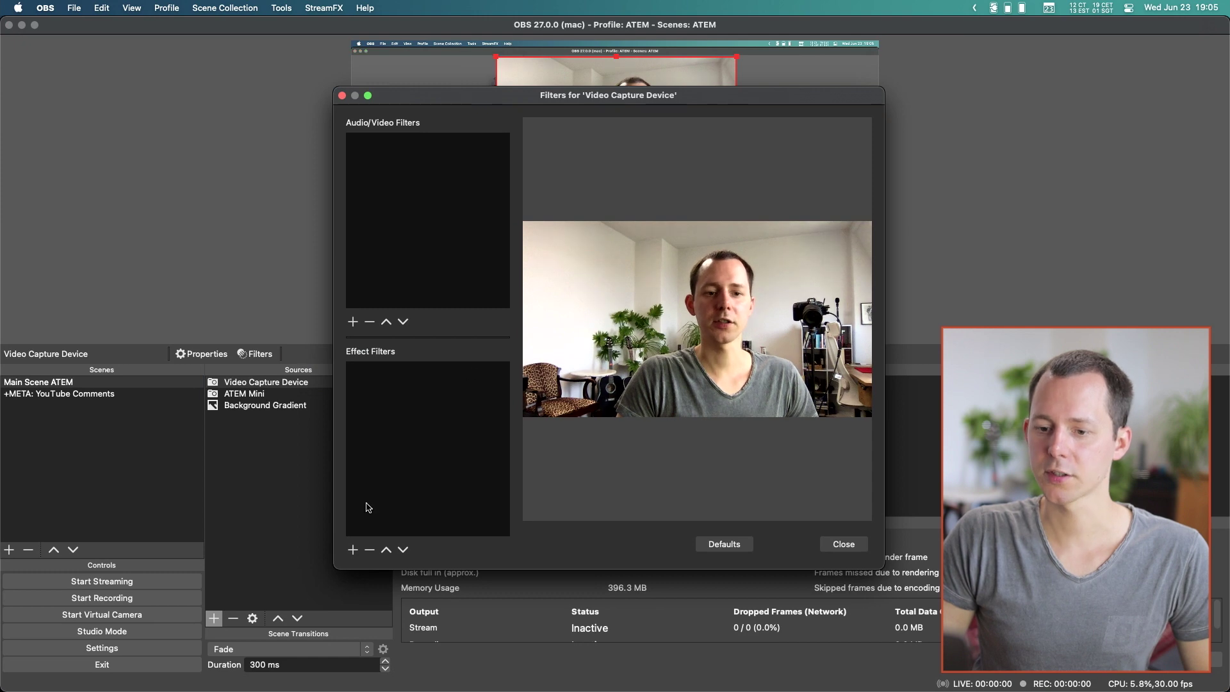
click(352, 550)
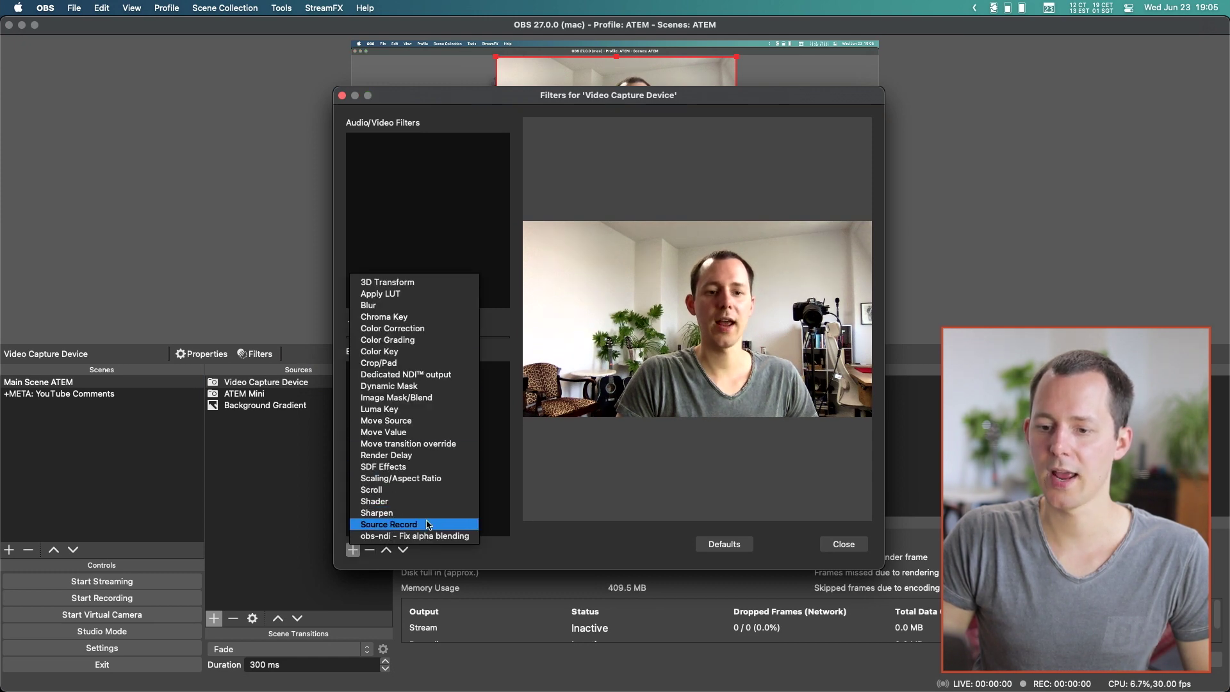
click(393, 524)
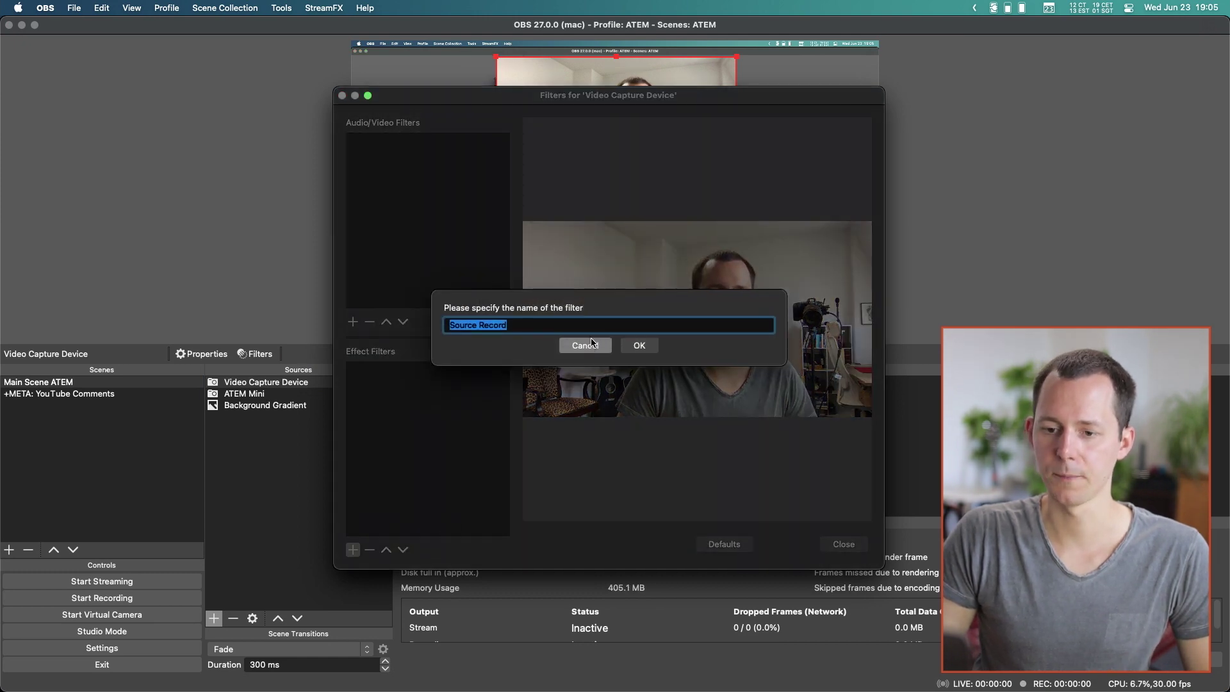
text(Face)
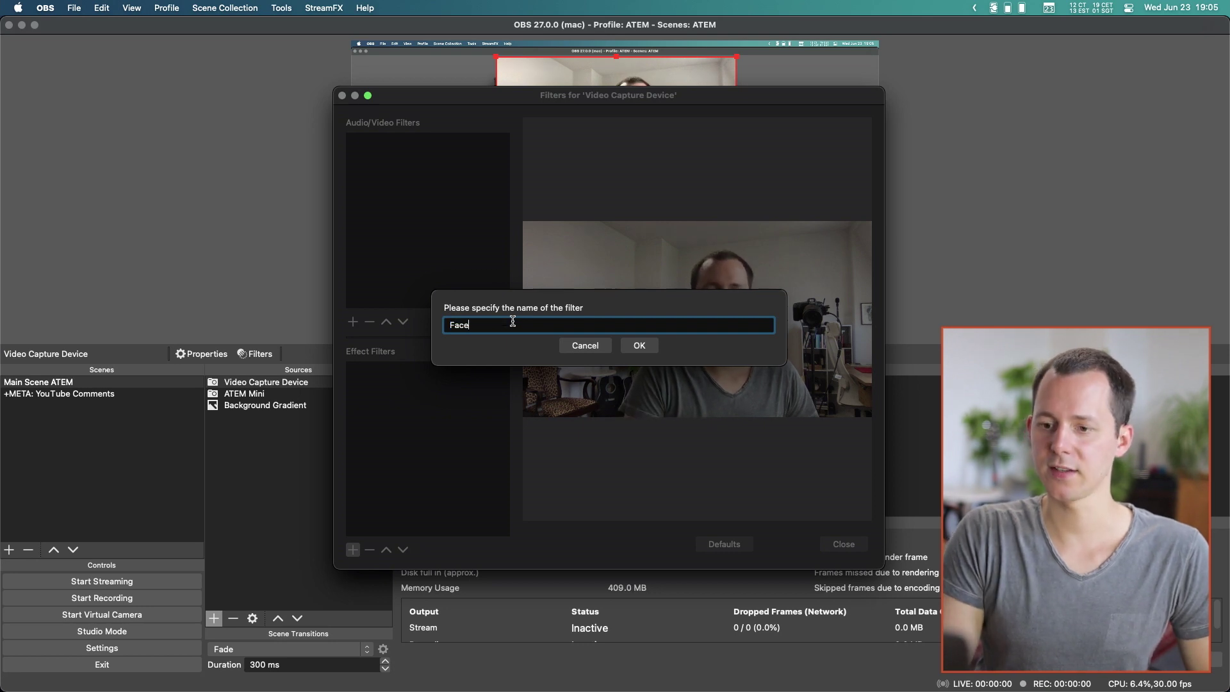
text(time)
key(Return)
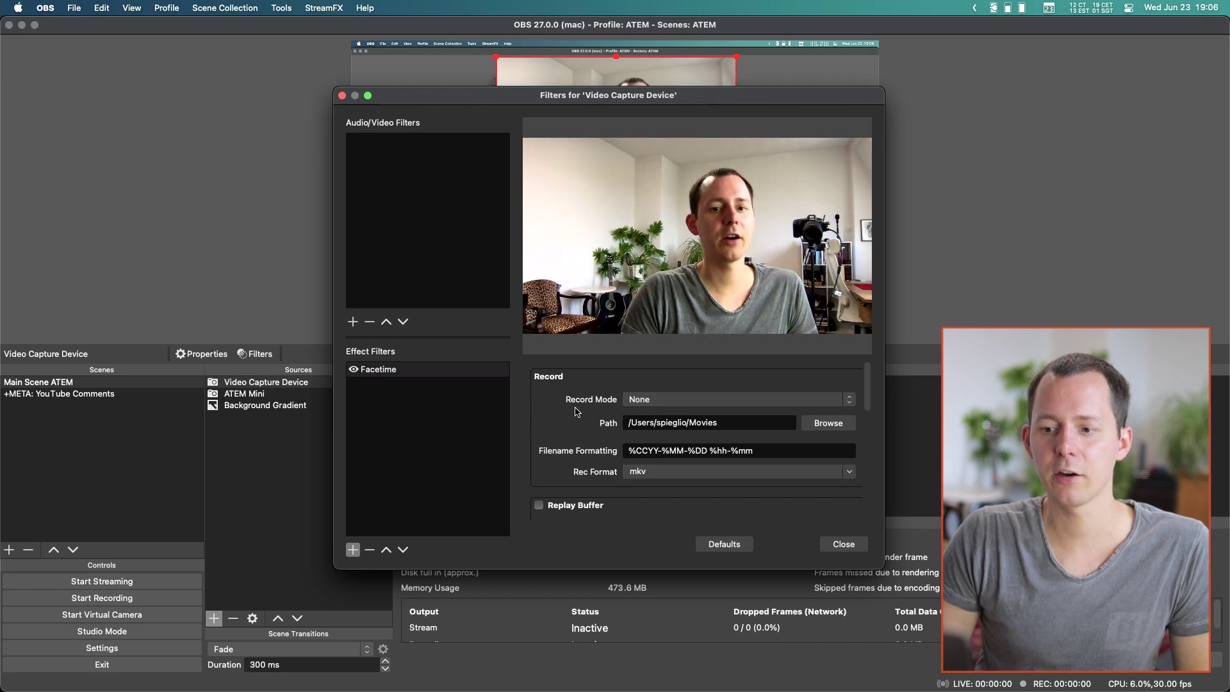
Change the Facetime filter's Record Mode from None to Streaming or Recording
click(660, 401)
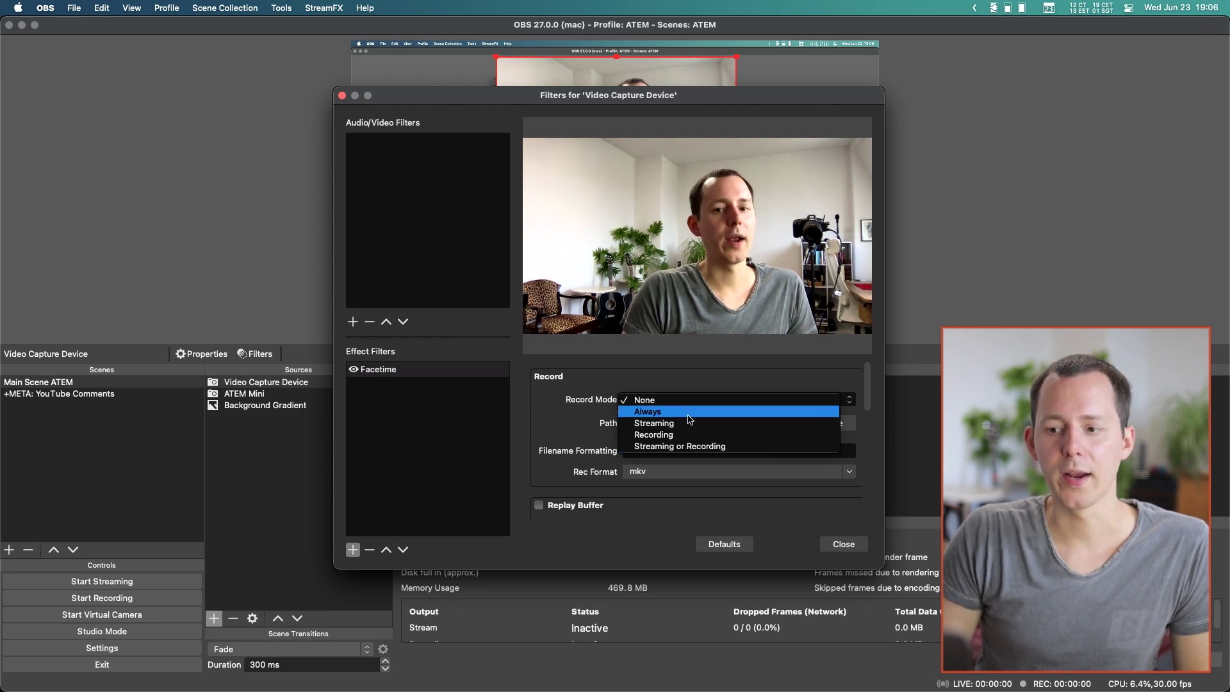
click(540, 406)
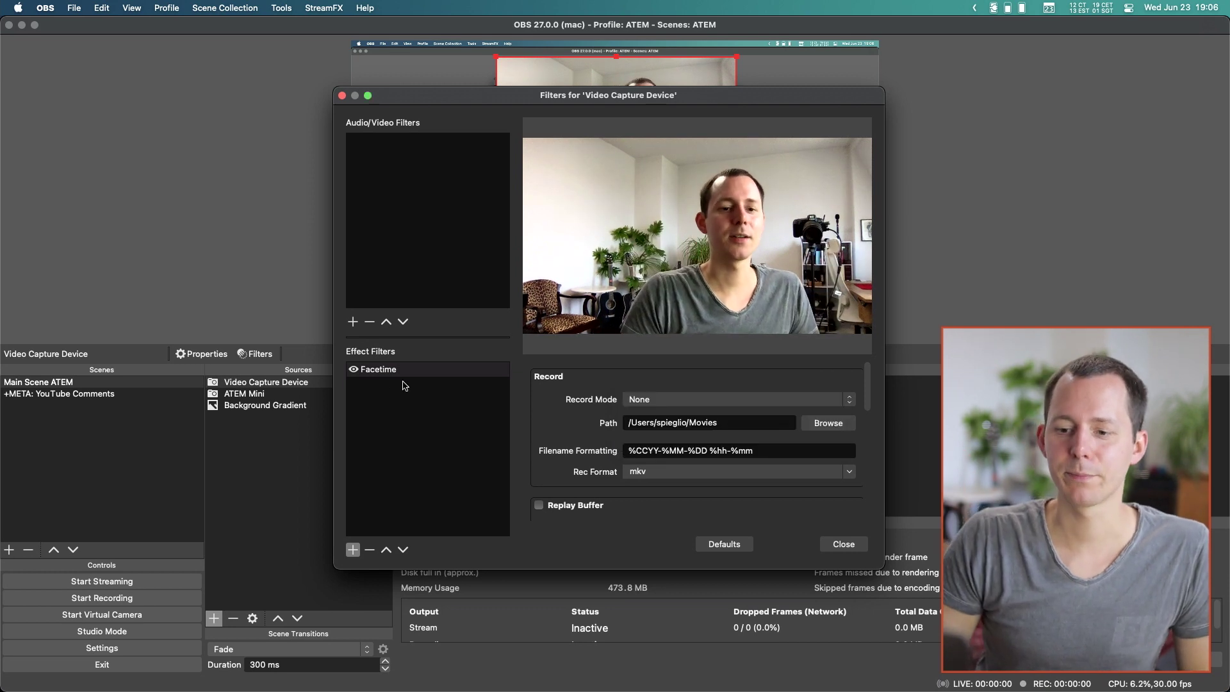
click(355, 373)
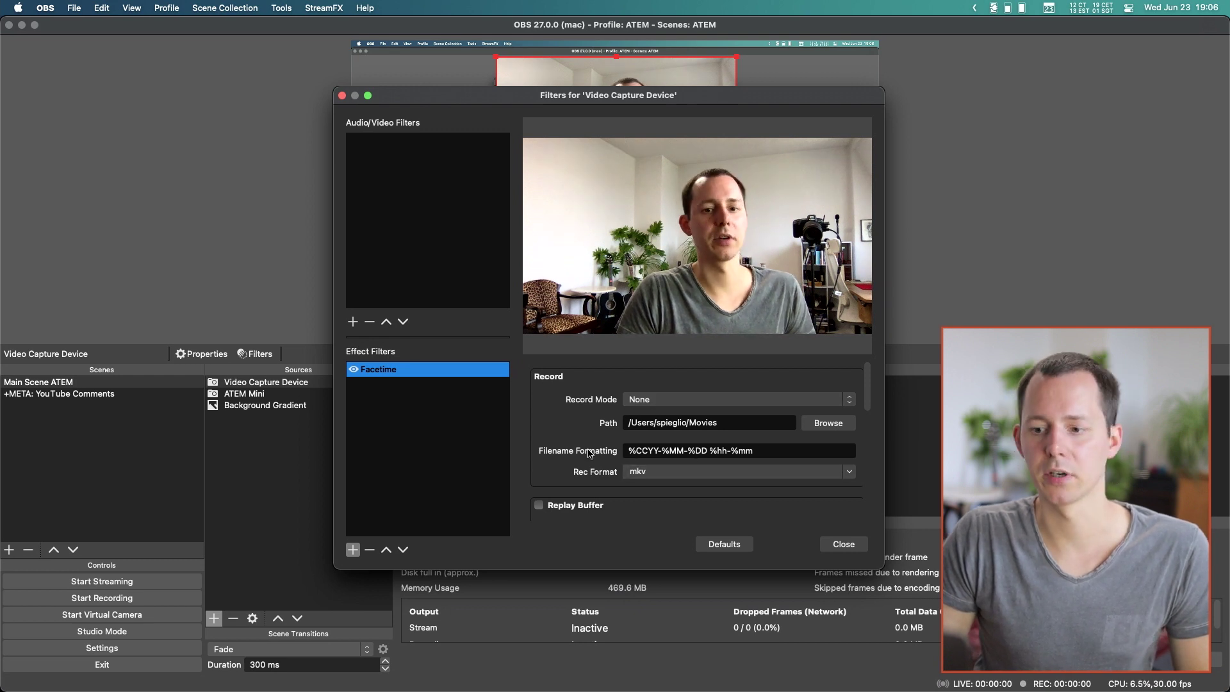
click(574, 427)
click(650, 403)
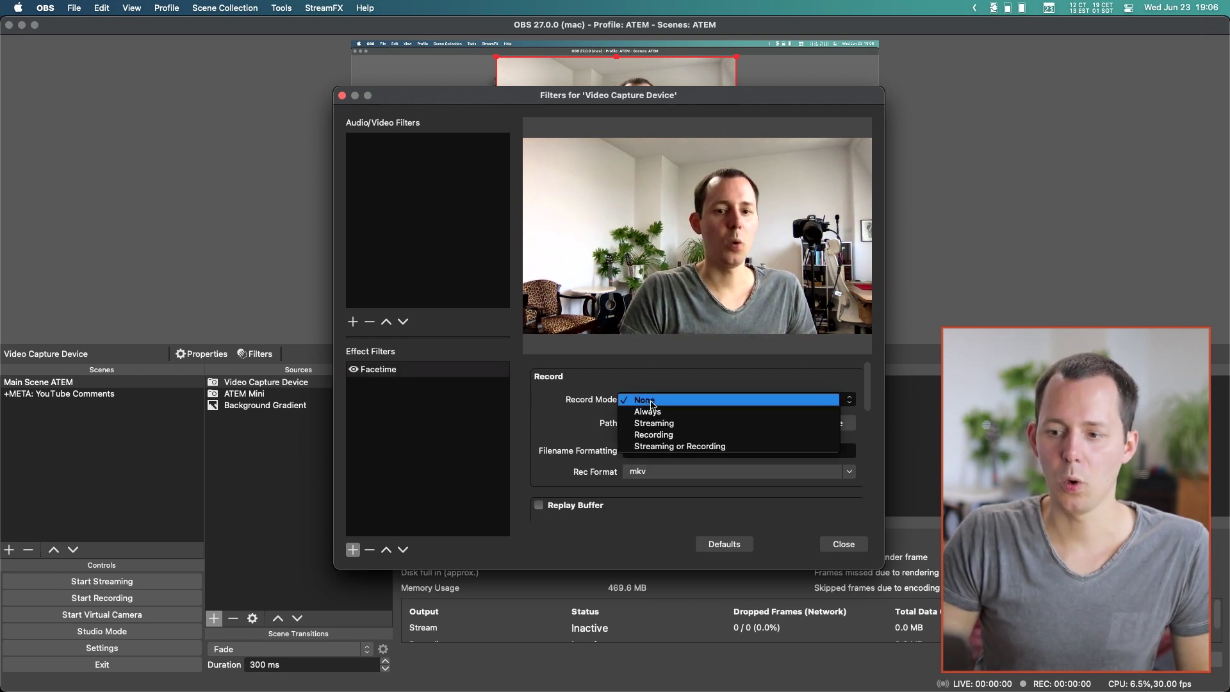
click(669, 436)
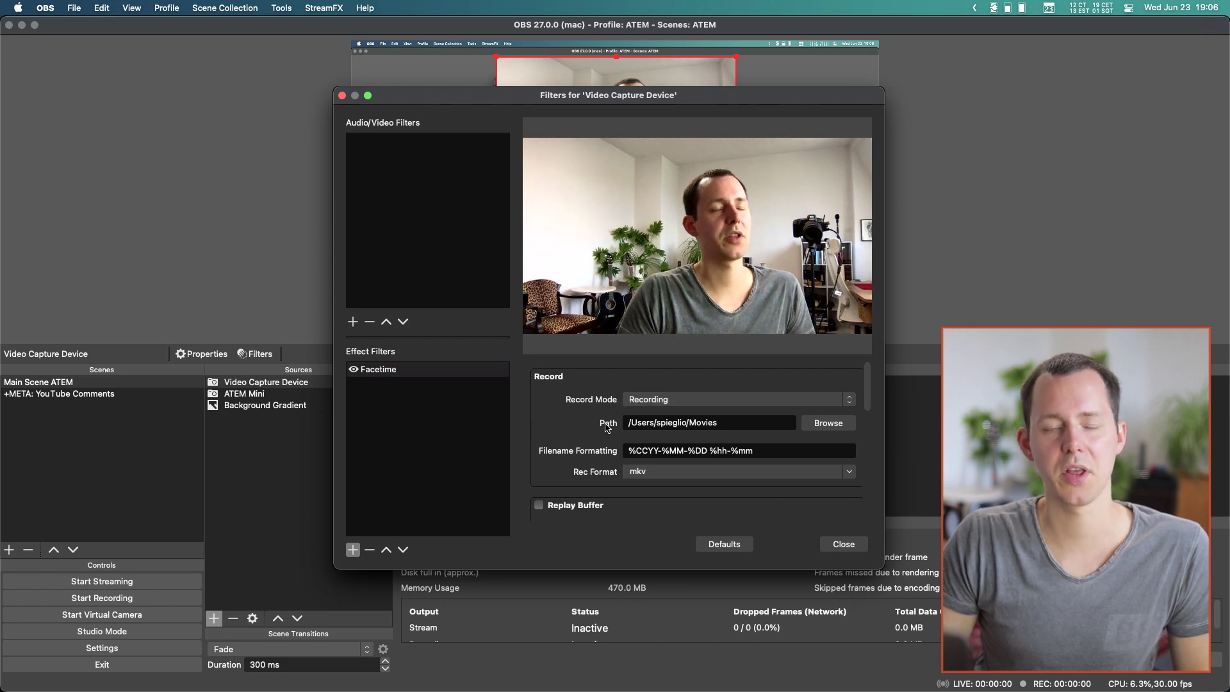
click(669, 407)
click(668, 413)
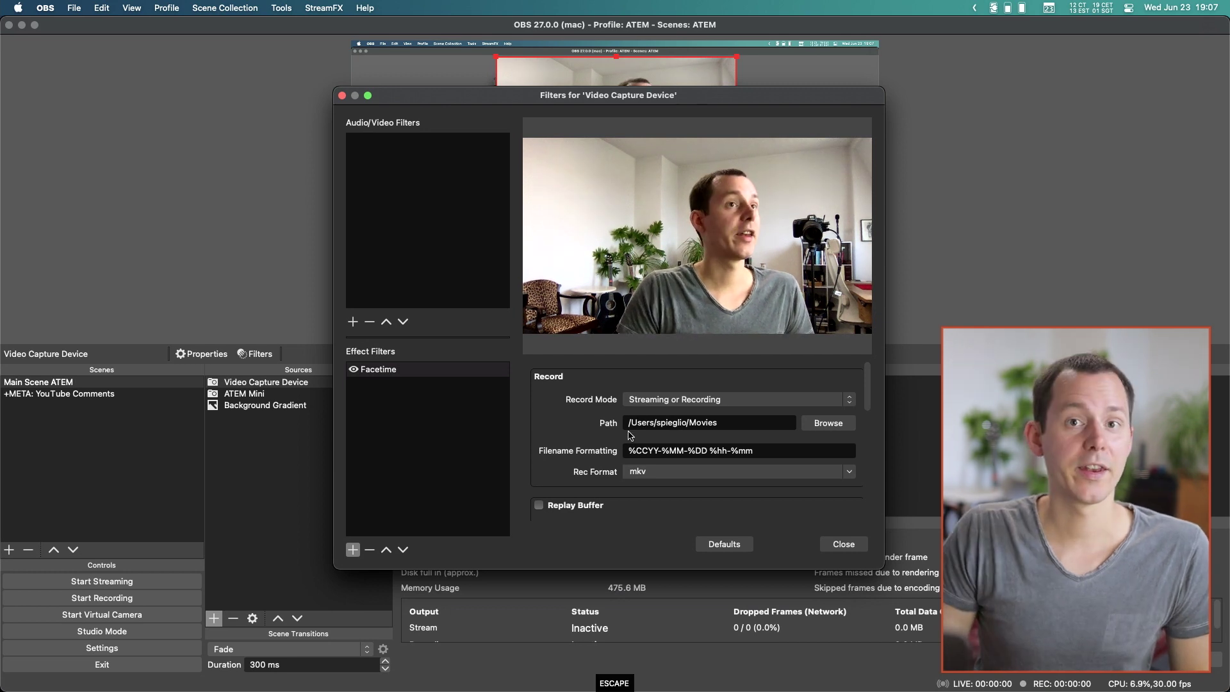
click(821, 426)
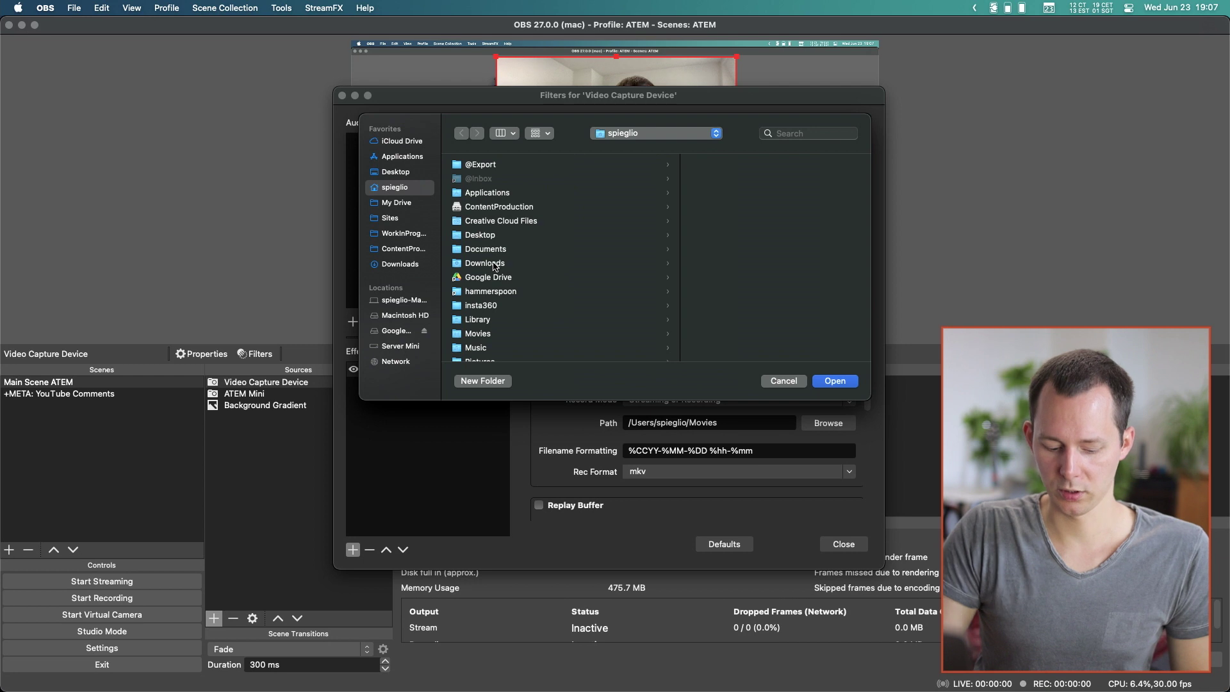
Set the Facetime recording path to the Sources folder inside Movies/Recordings
click(744, 193)
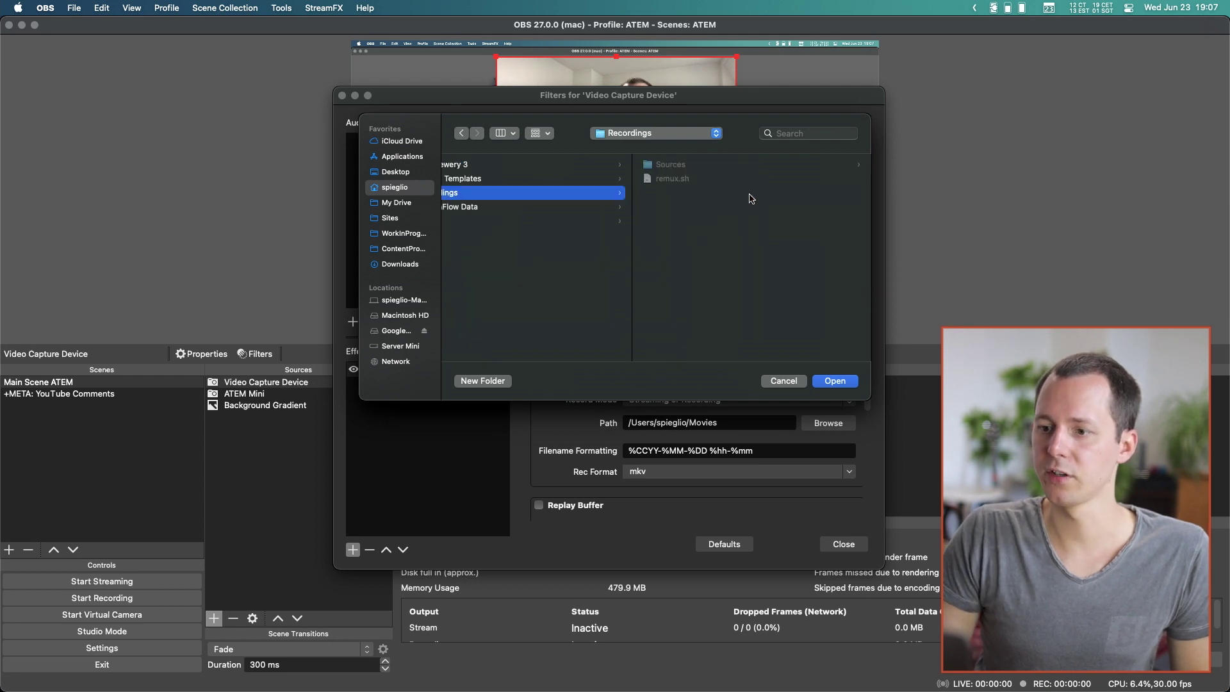
click(693, 166)
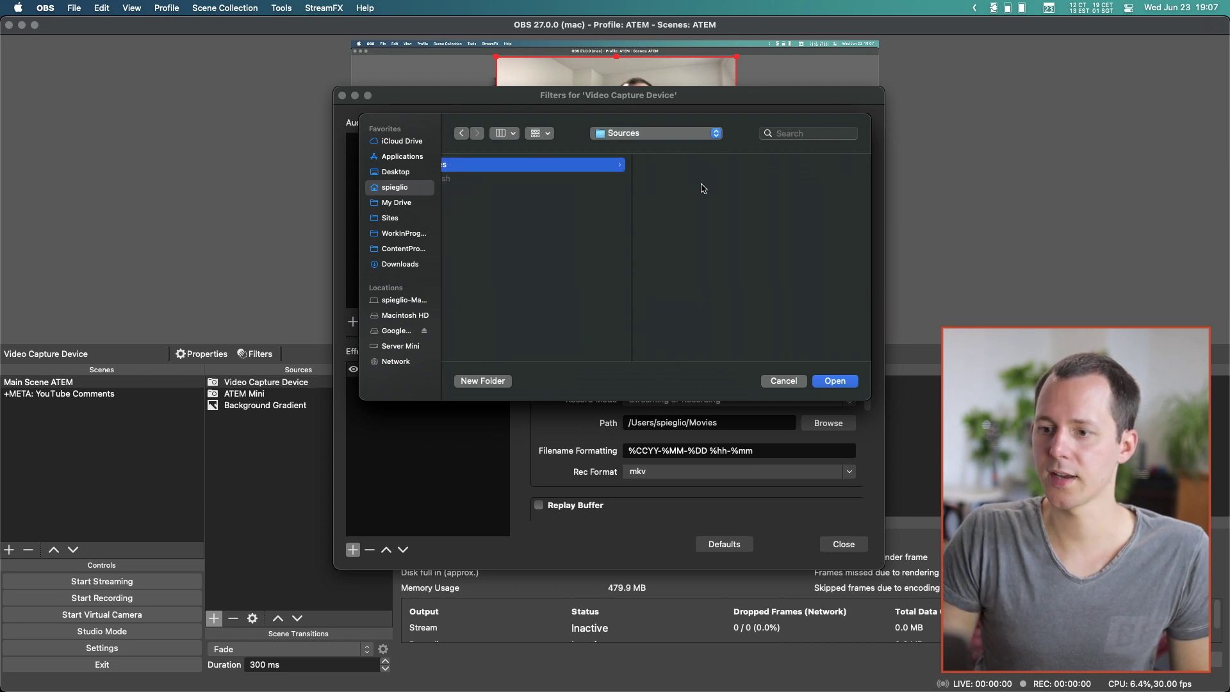
click(818, 384)
Append 'Facetime' to the filename format, giving '%CCYY-%MM-%DD %hh-%mm Facetime'
scroll(570, 427, down, 2)
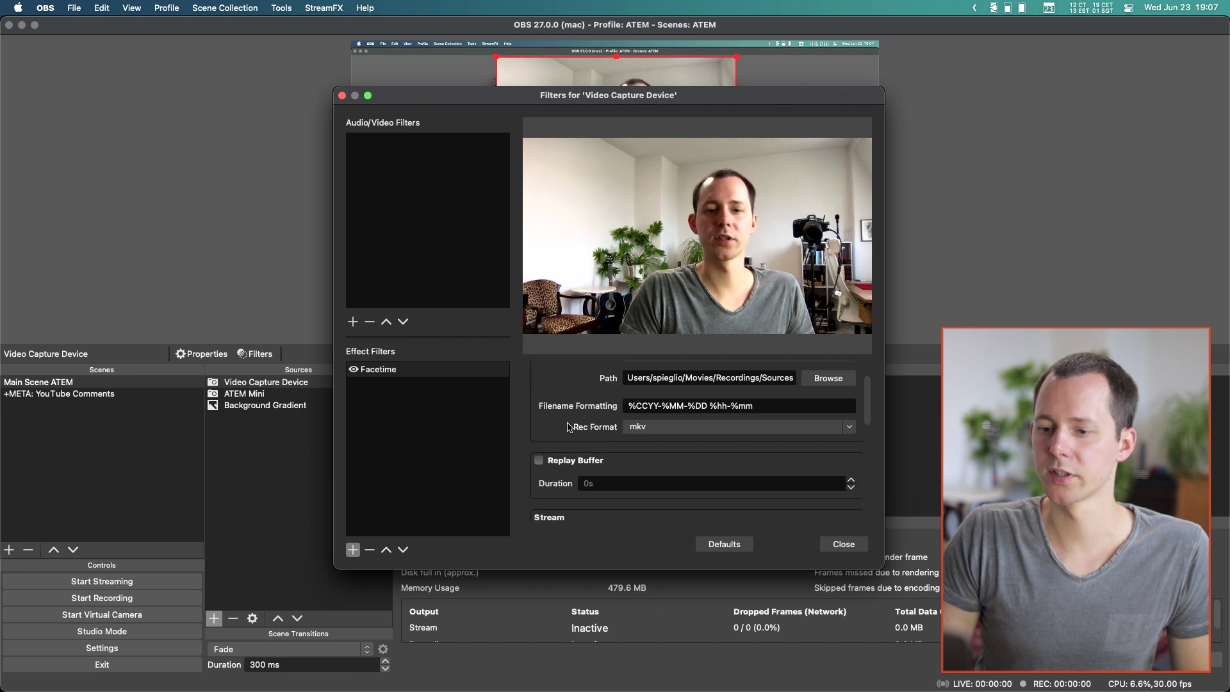
click(780, 408)
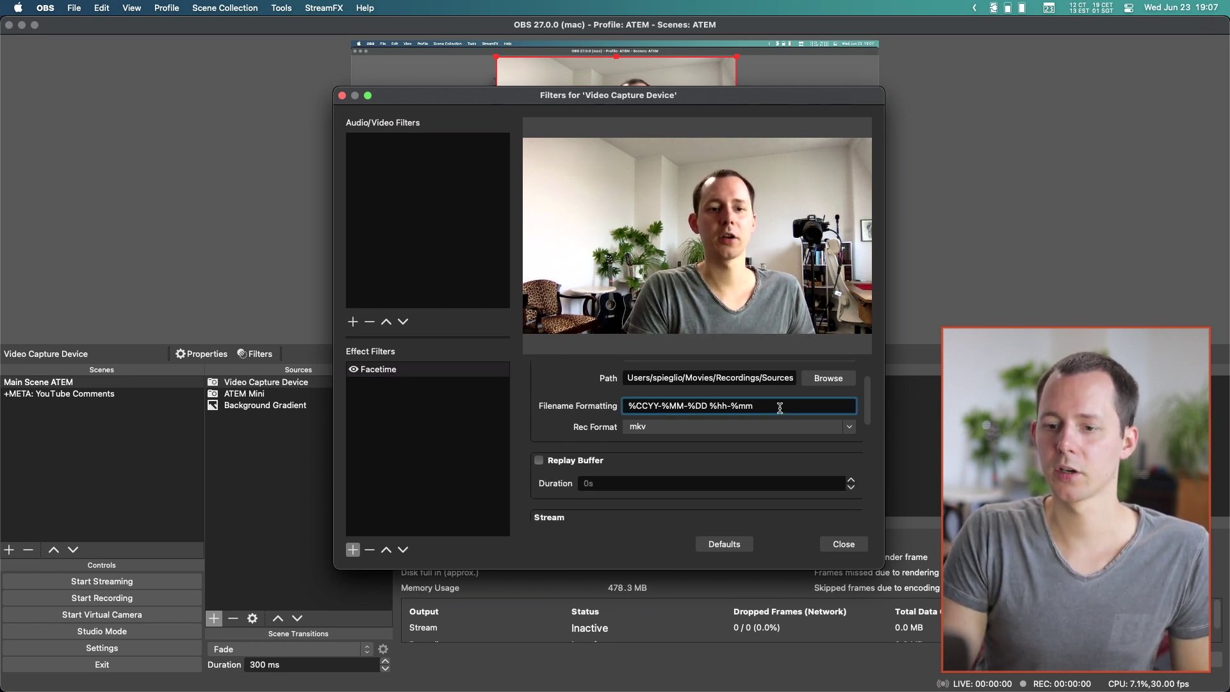
text(Facetime)
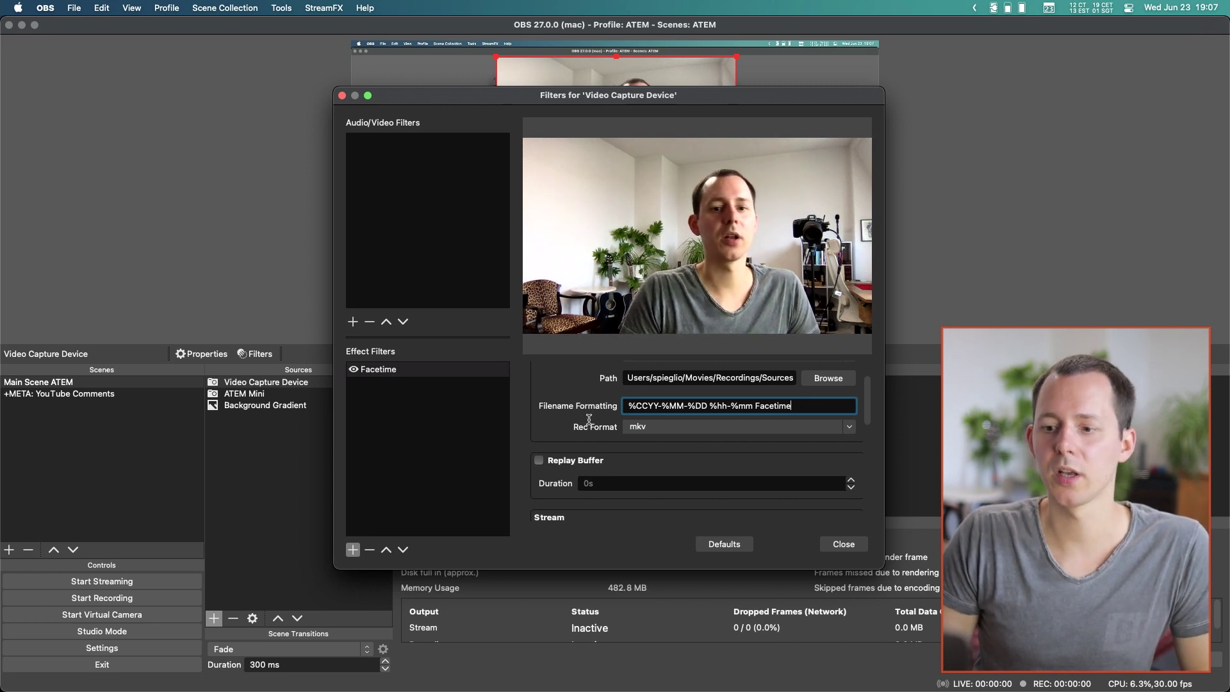
scroll(588, 420, down, 2)
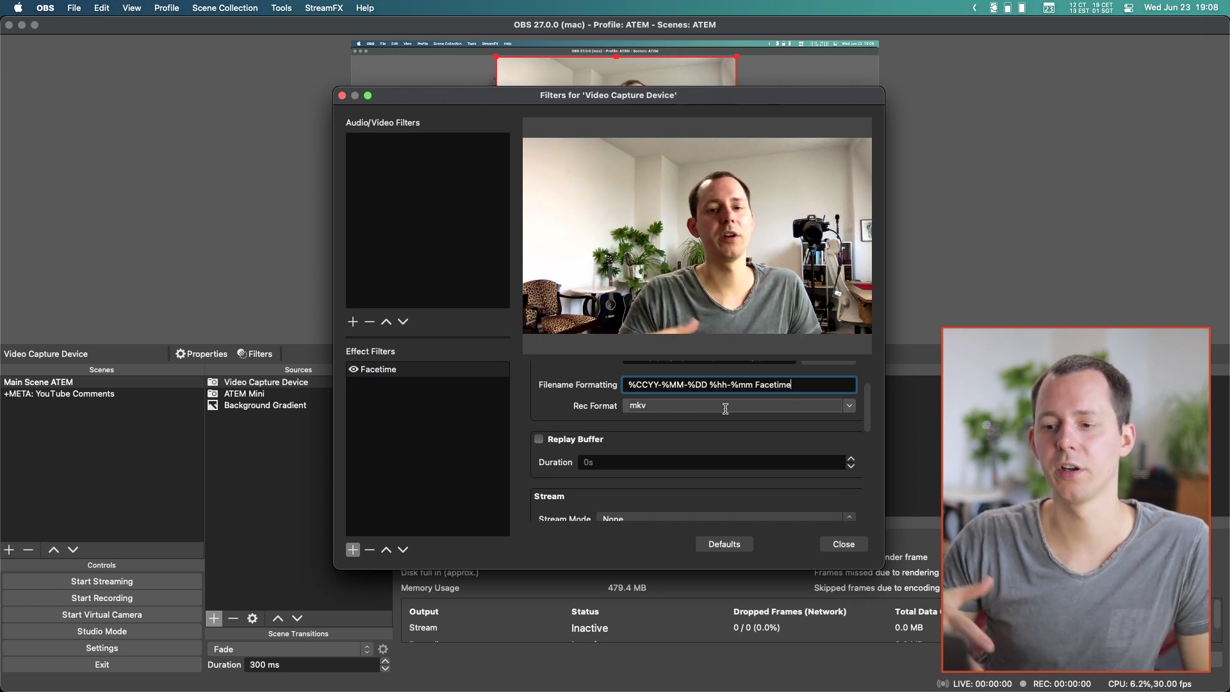
click(572, 415)
scroll(571, 416, up, 3)
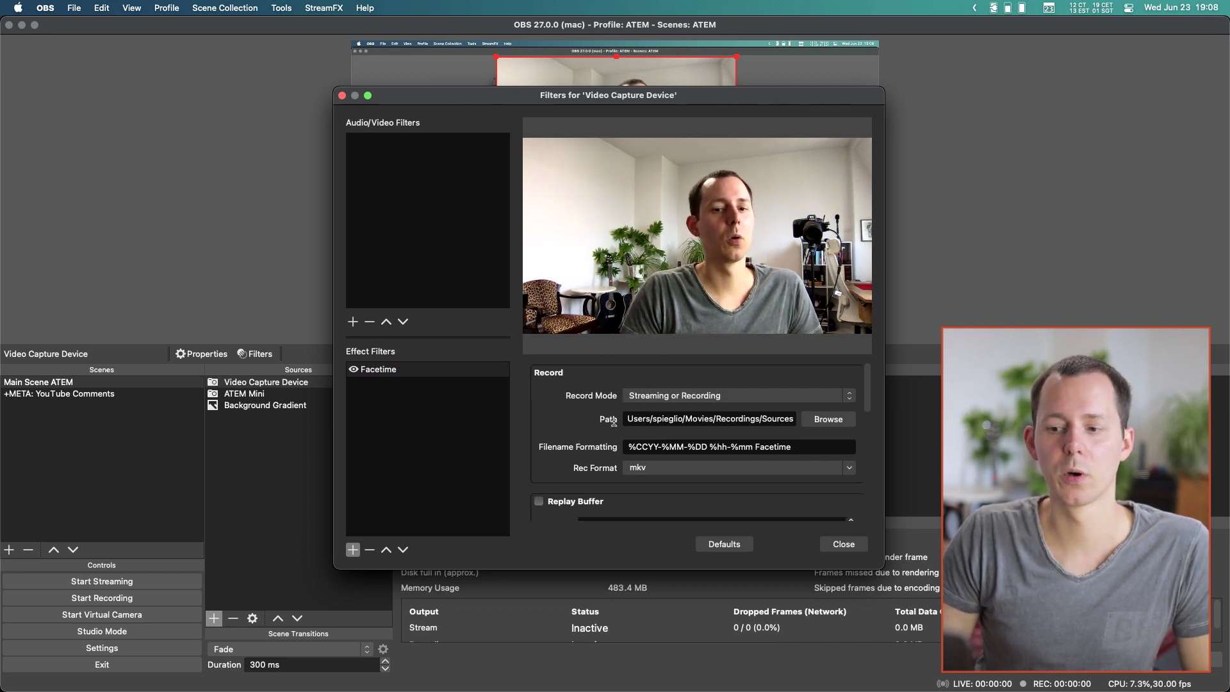
scroll(613, 422, down, 10)
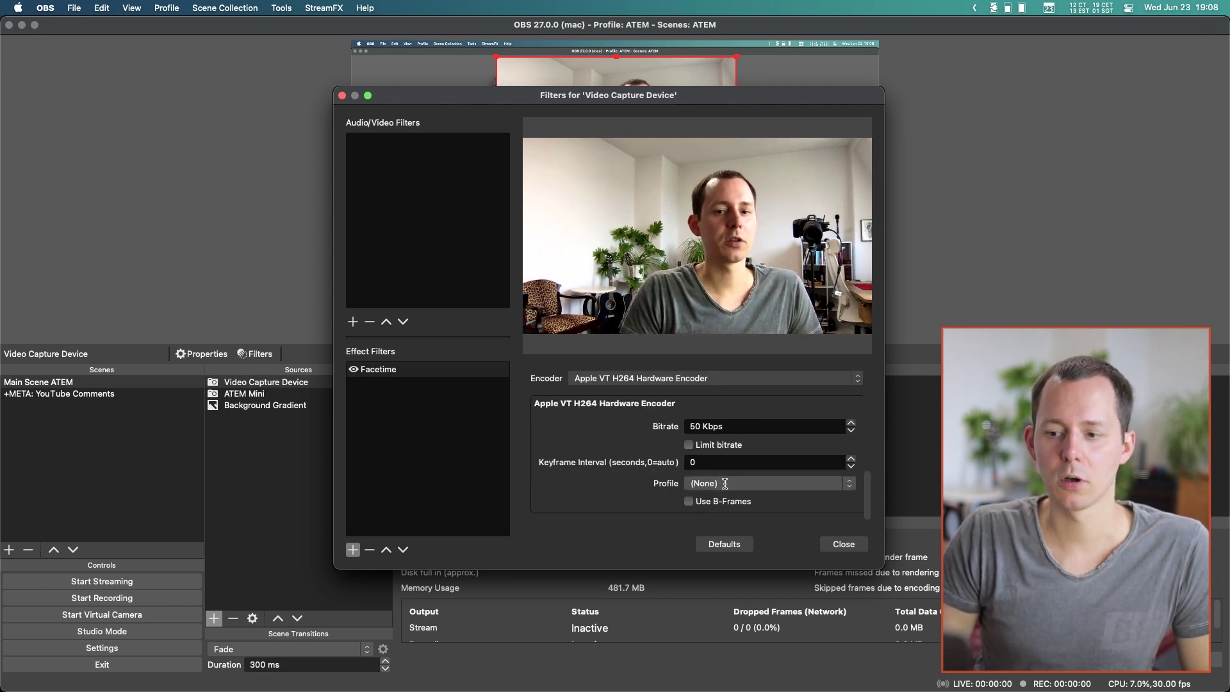
Keep the Apple VT H264 Hardware Encoder after briefly trying x264
click(645, 380)
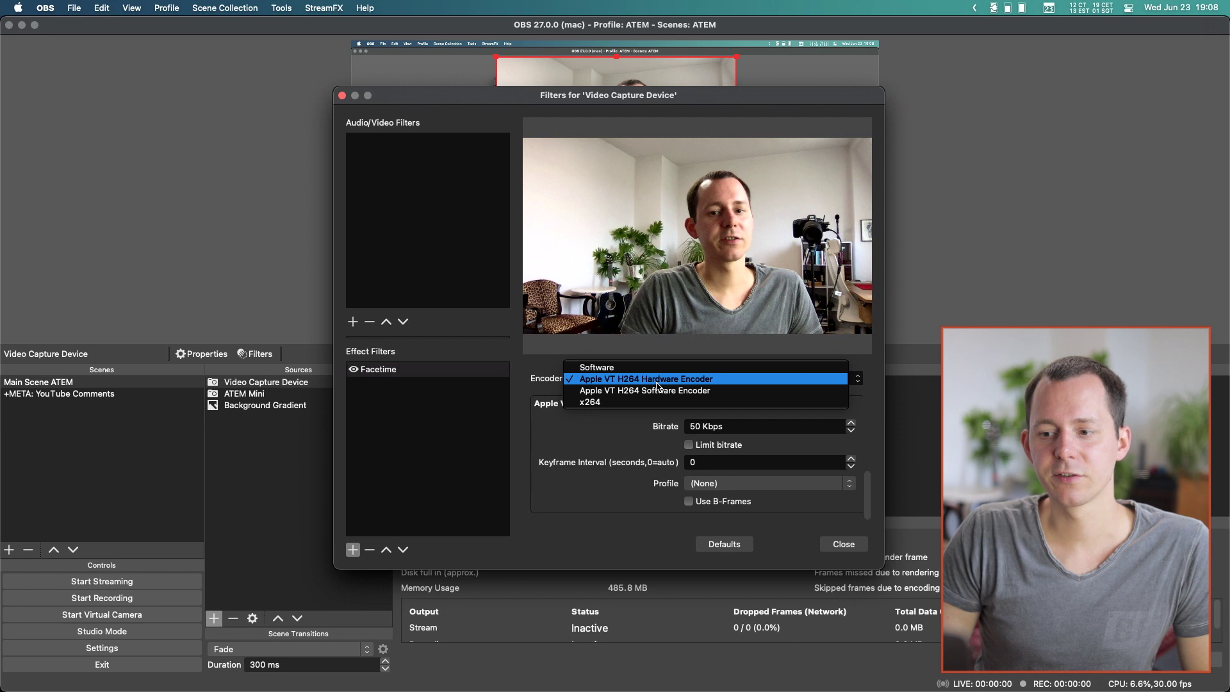
click(622, 384)
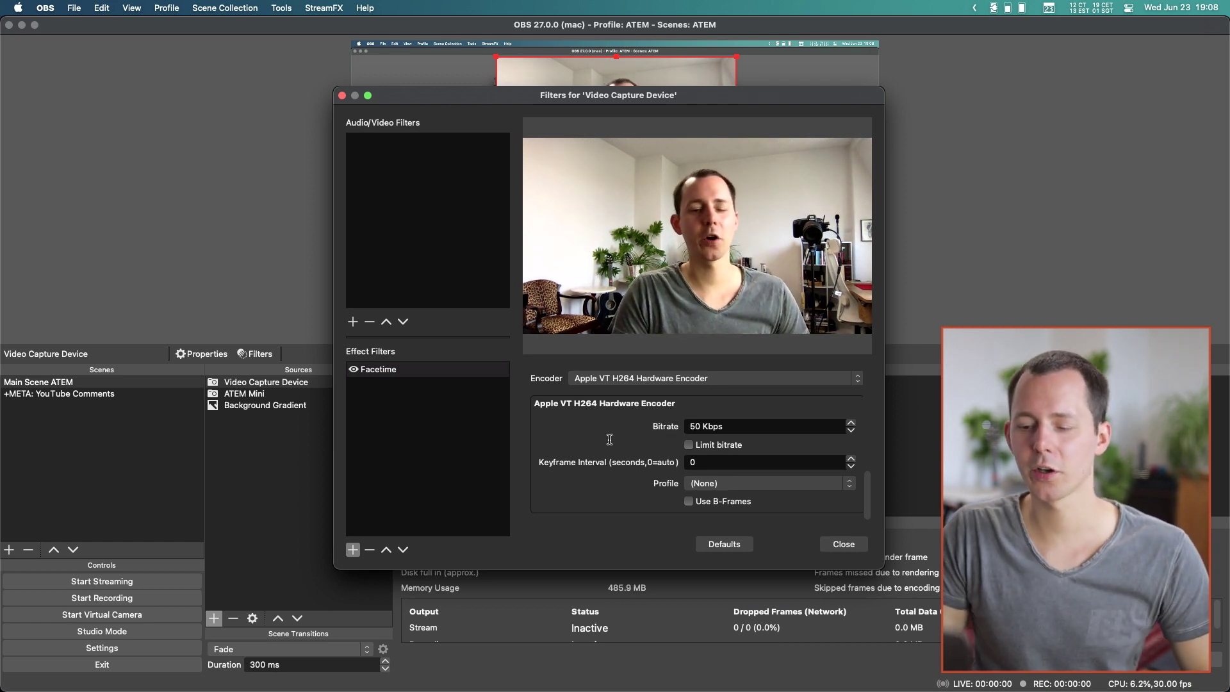
click(644, 381)
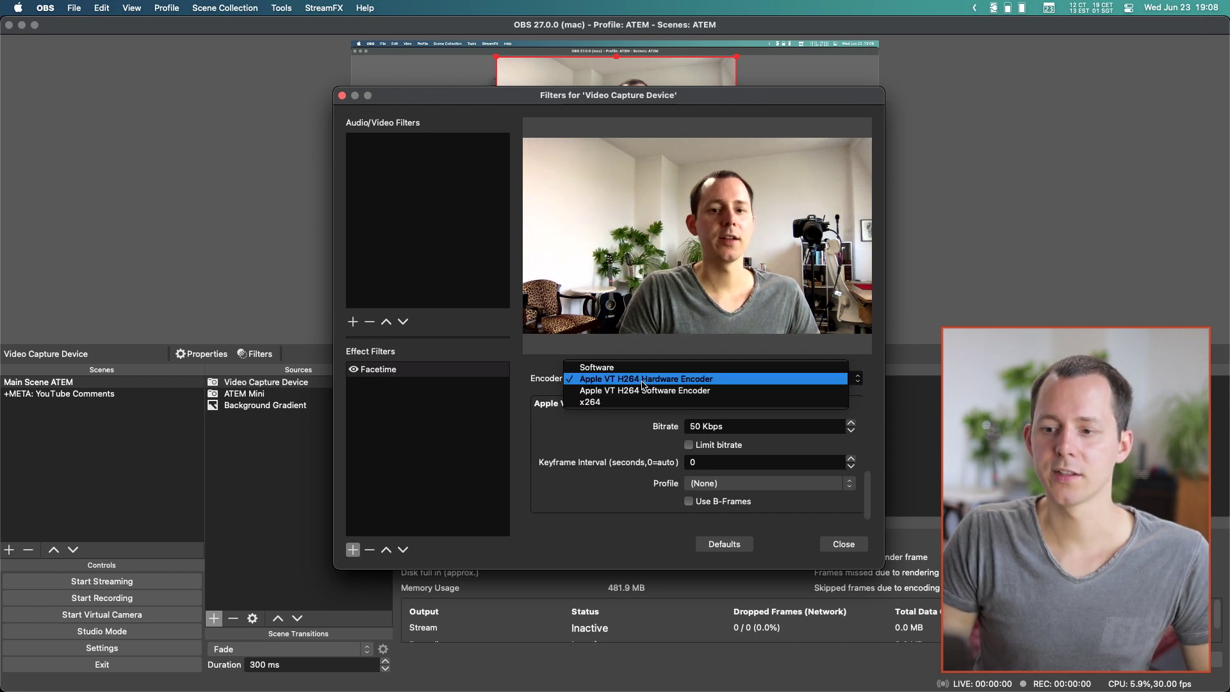
click(586, 401)
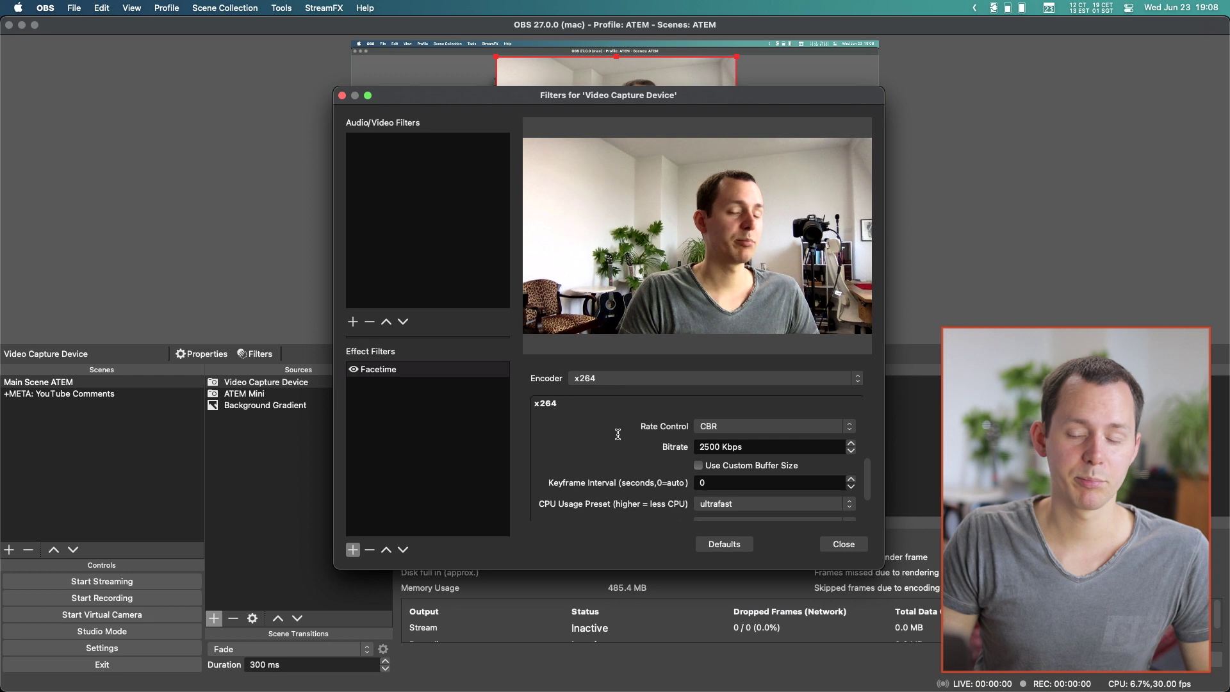
click(650, 379)
click(602, 354)
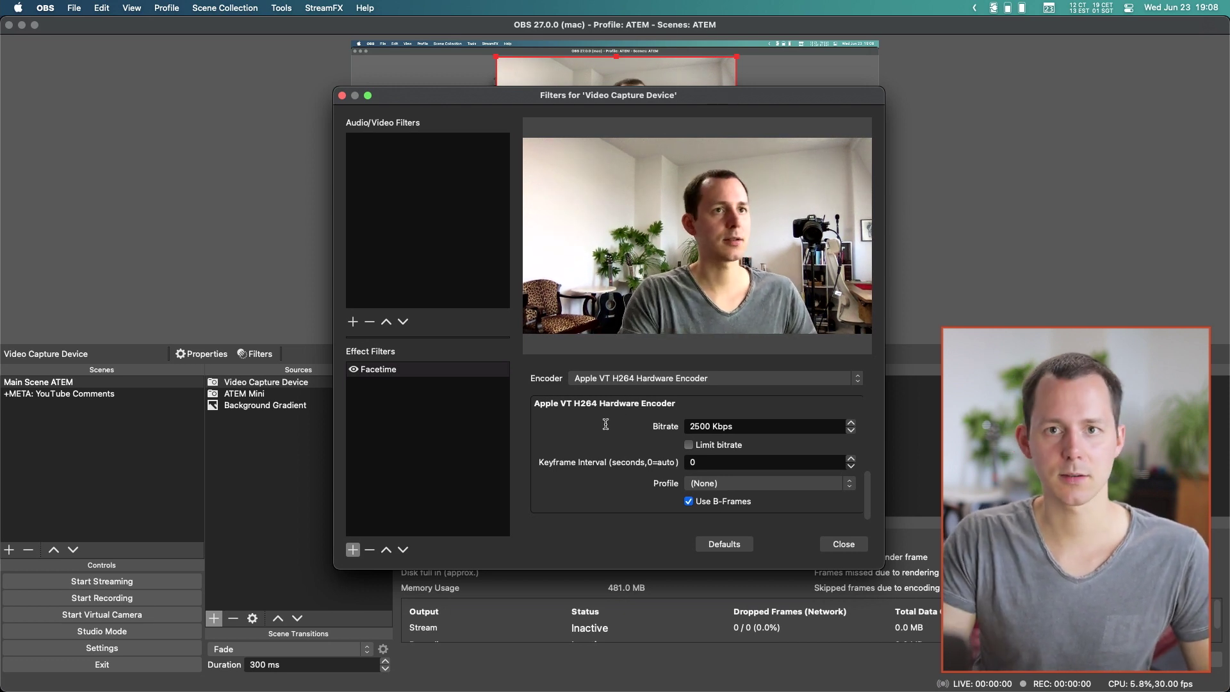
Set the Facetime filter bitrate to 10000000 Kbps and keyframe interval to 1 second
double_click(695, 433)
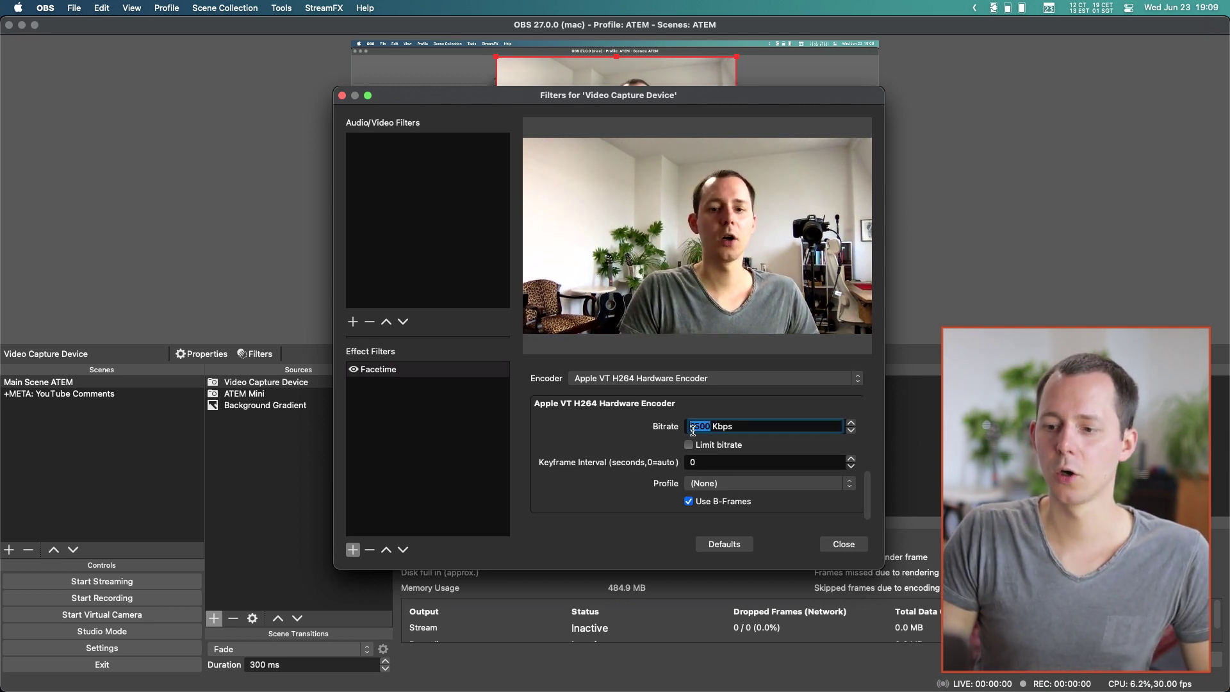
text(10000000)
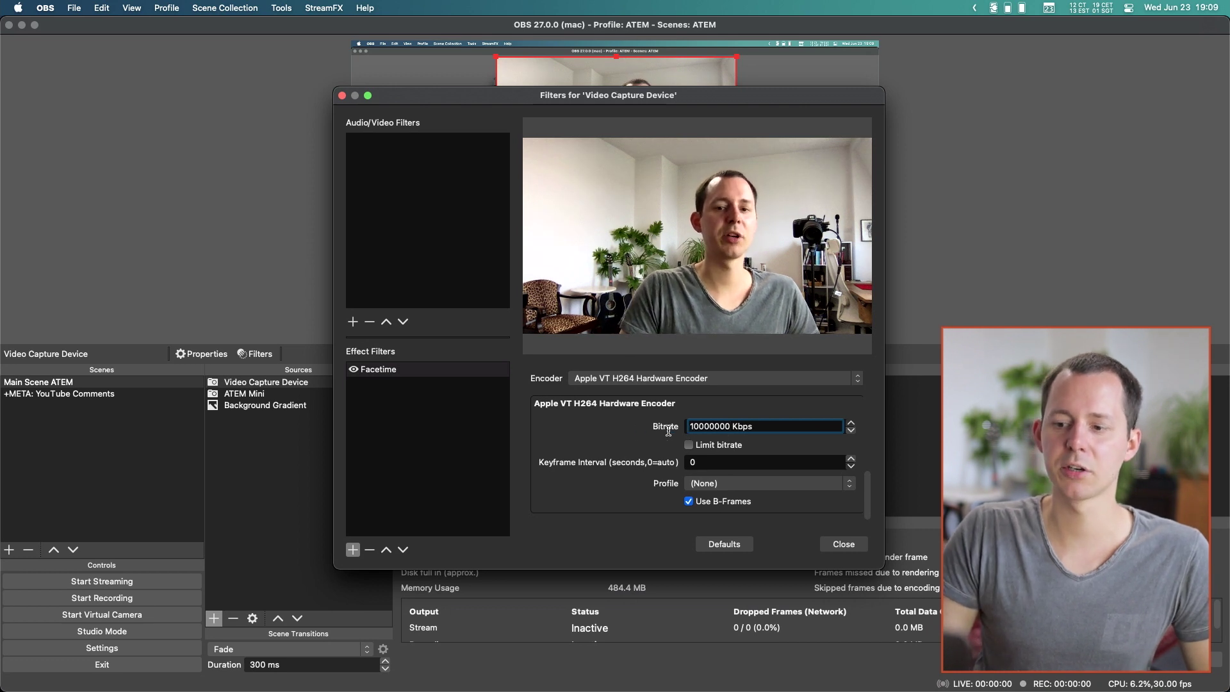
key(Tab)
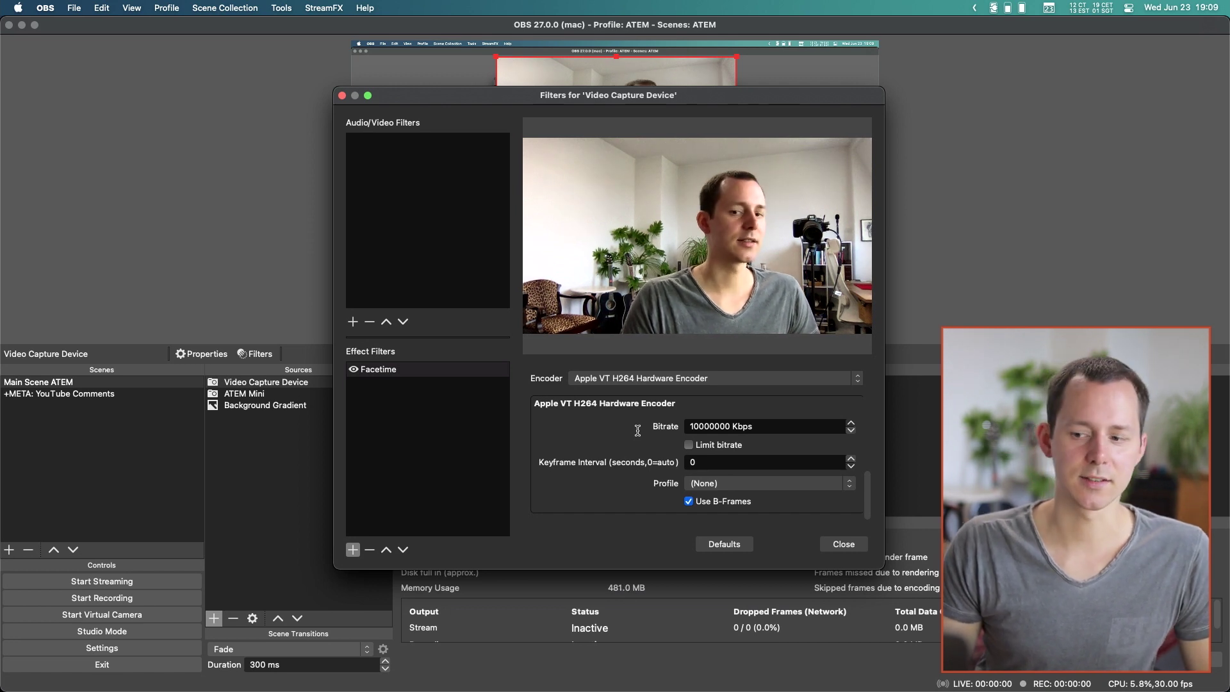
click(703, 462)
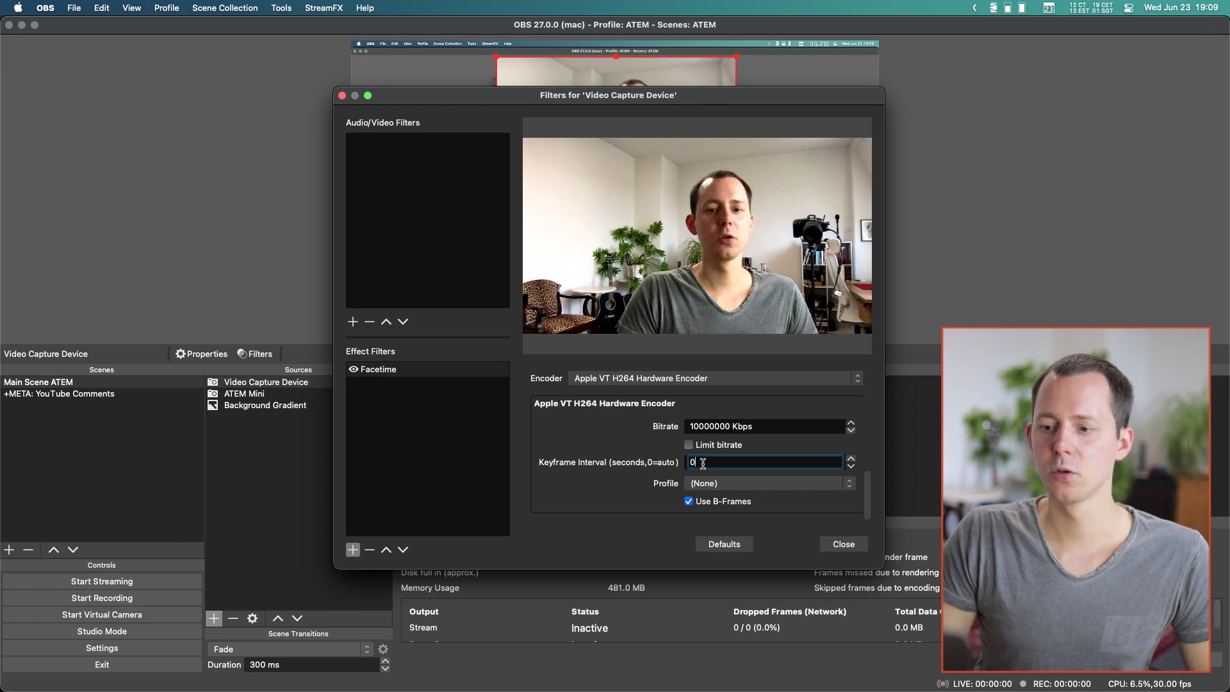
text(2)
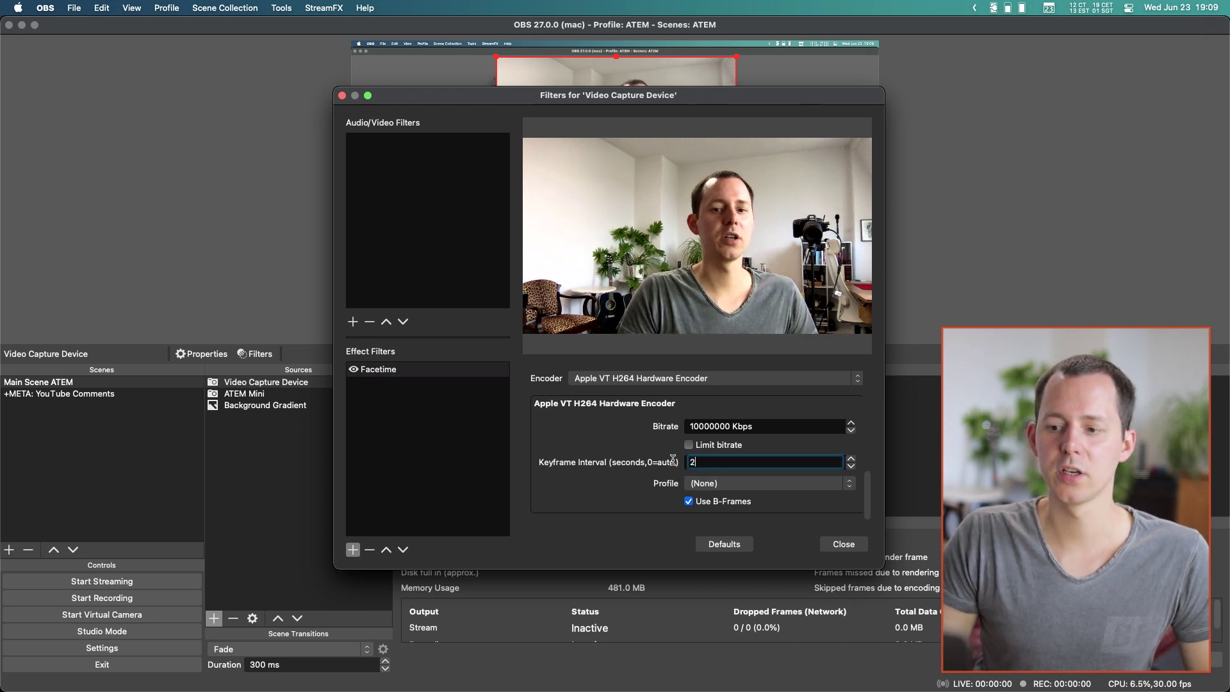
key(BackSpace)
text(1)
key(Tab)
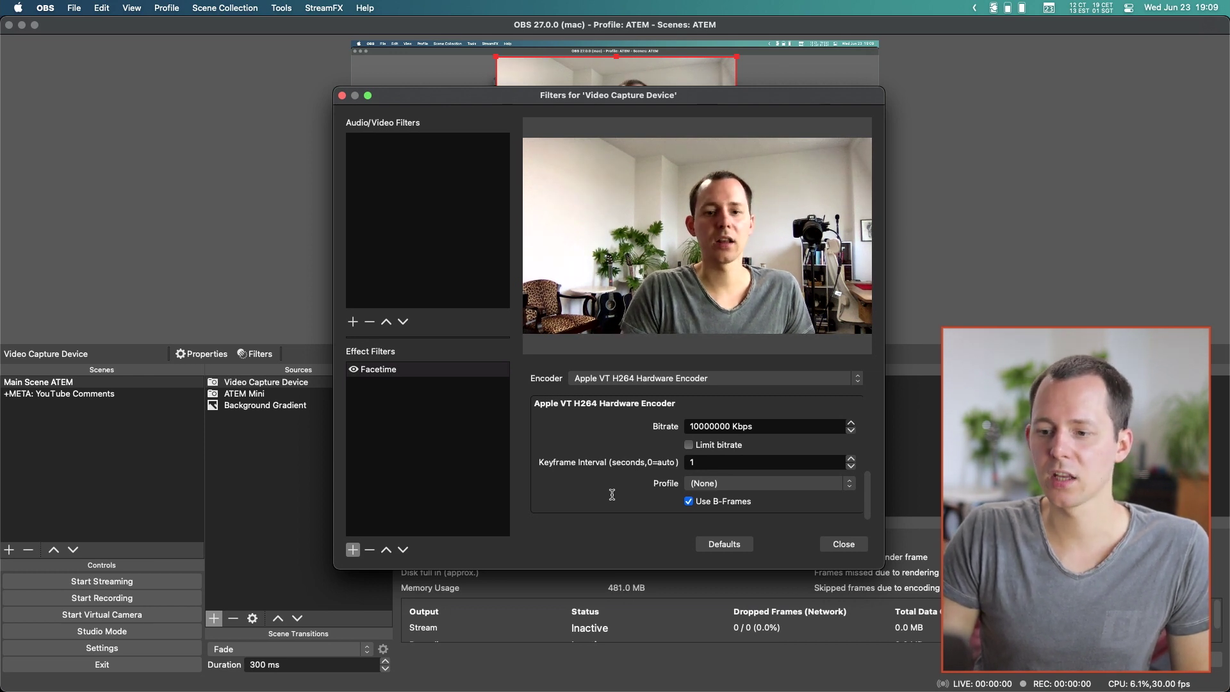
Check the Stream Server and Stream Key fields, then close the Facetime filter settings
scroll(586, 484, up, 10)
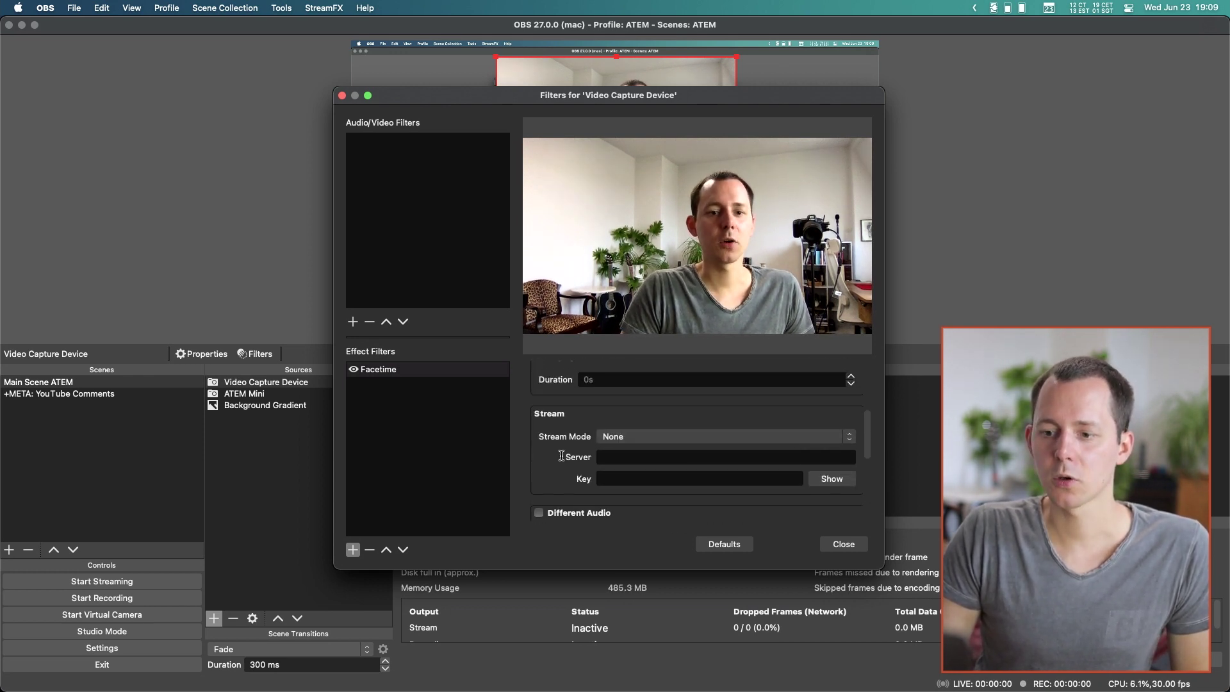
click(628, 457)
click(639, 480)
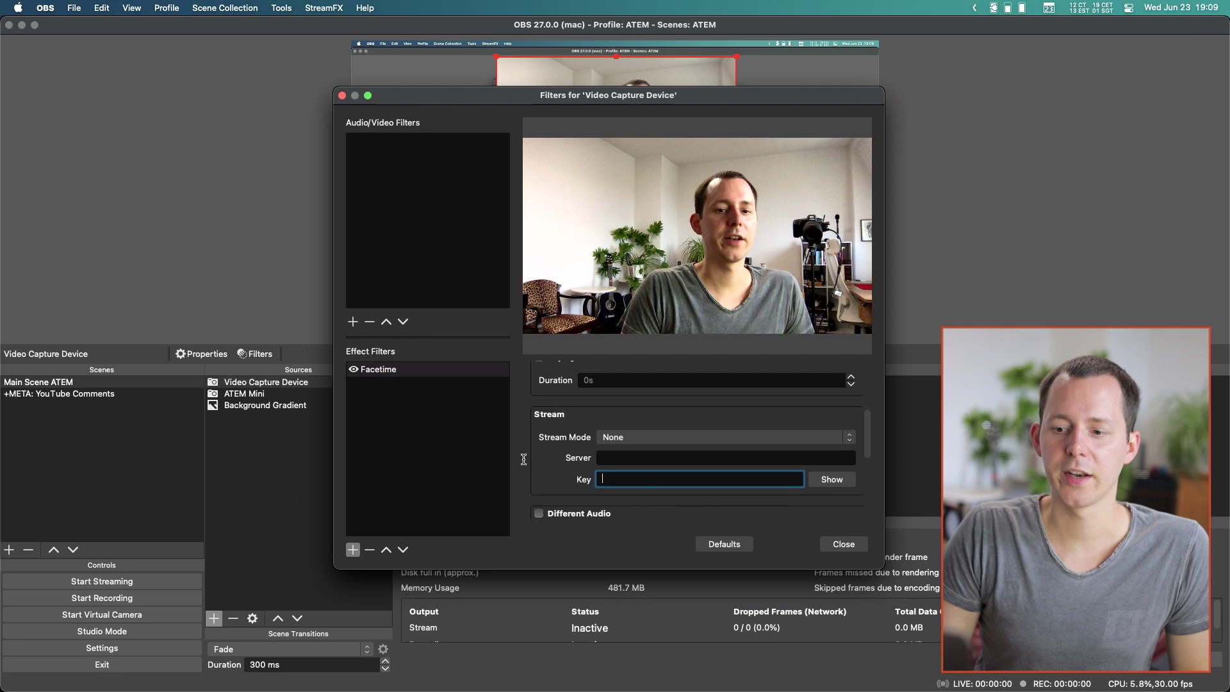
scroll(714, 427, down, 5)
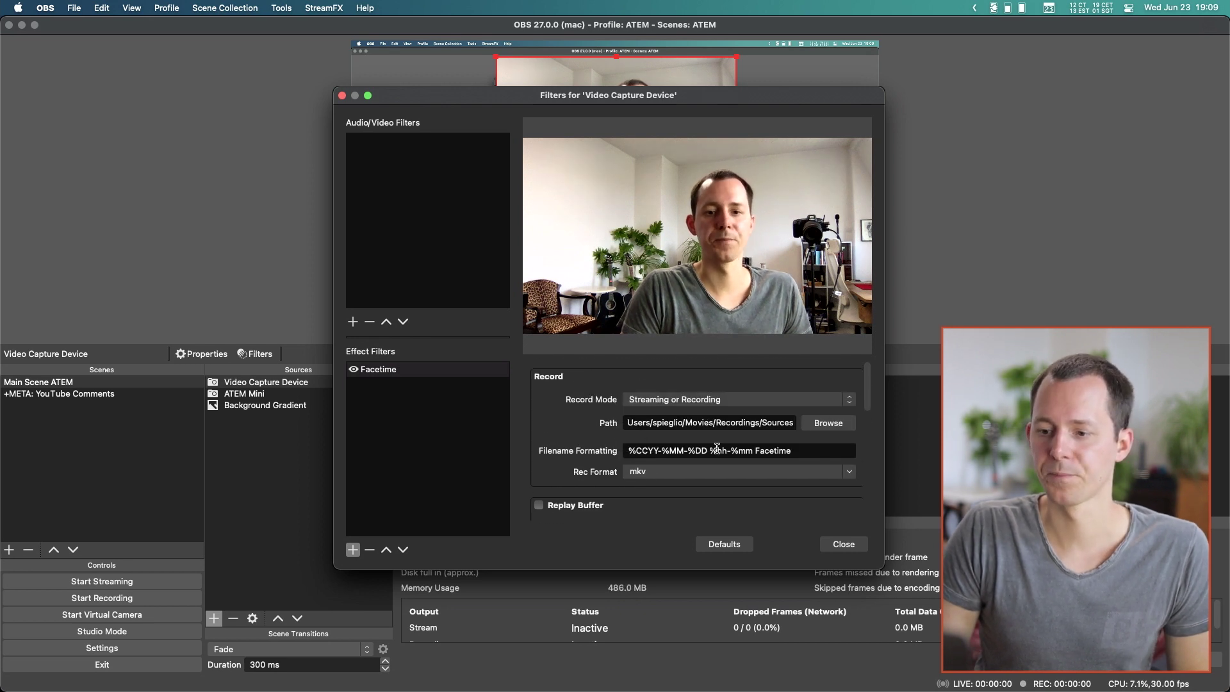
click(853, 545)
Add a Source Record filter named 'ATEM' to the ATEM Mini source
click(280, 394)
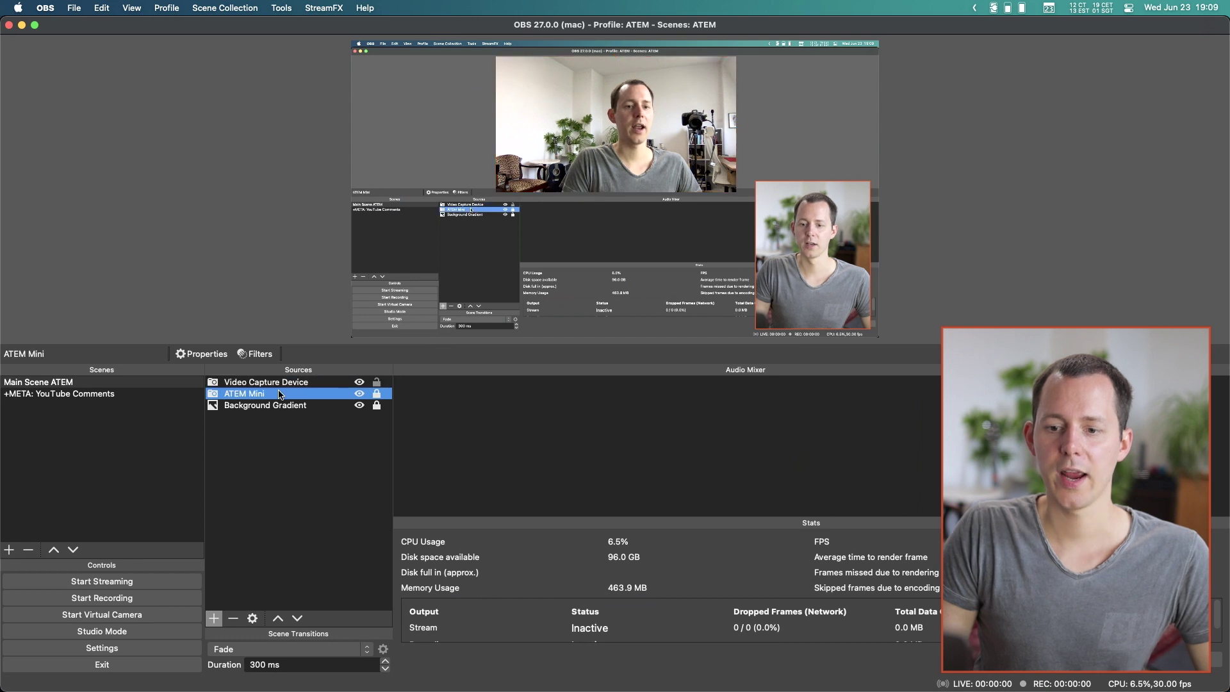
right_click(280, 394)
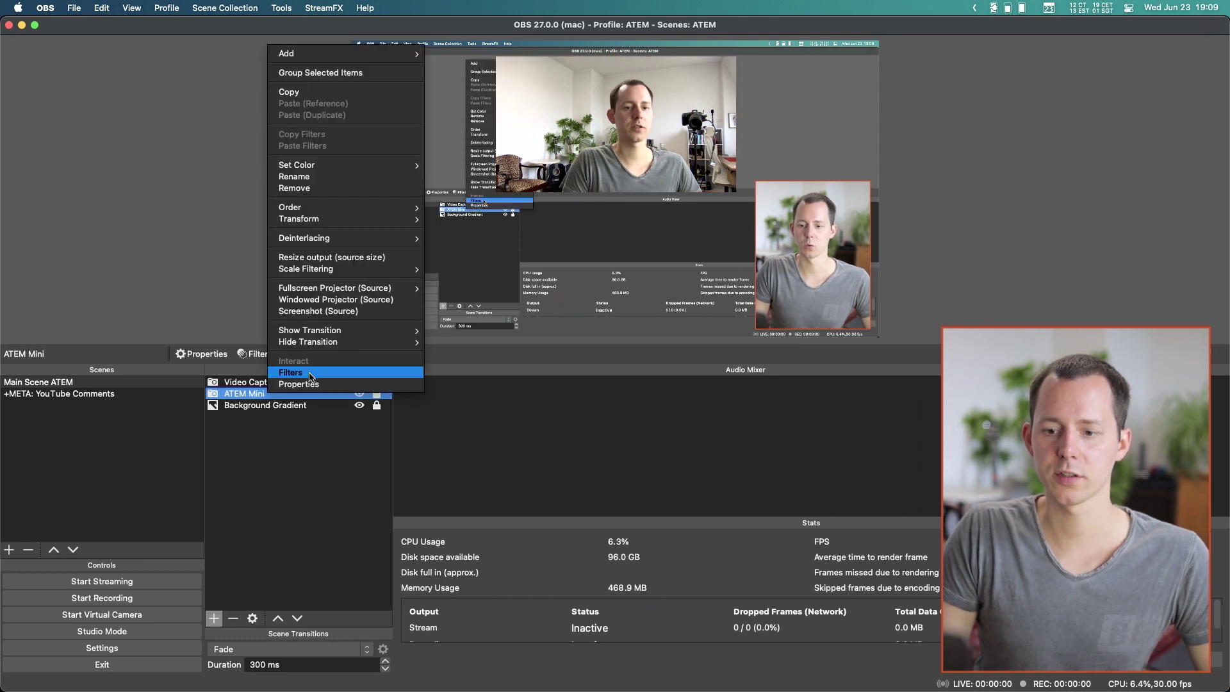
click(311, 374)
click(353, 551)
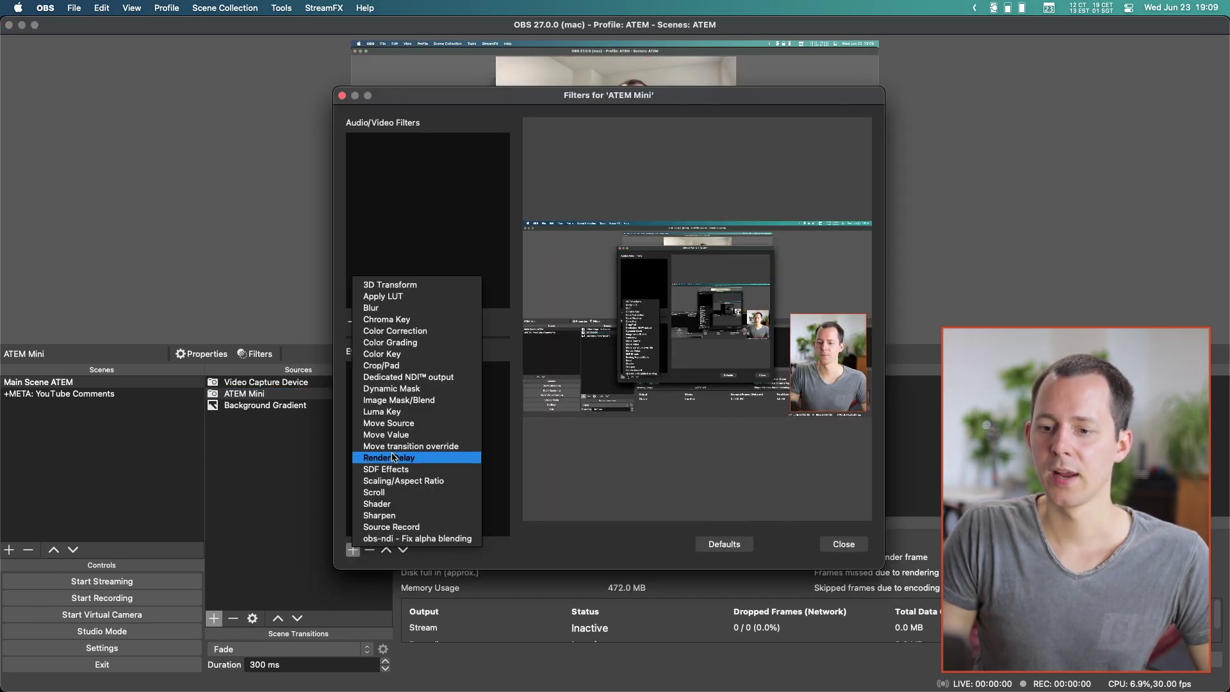
click(397, 529)
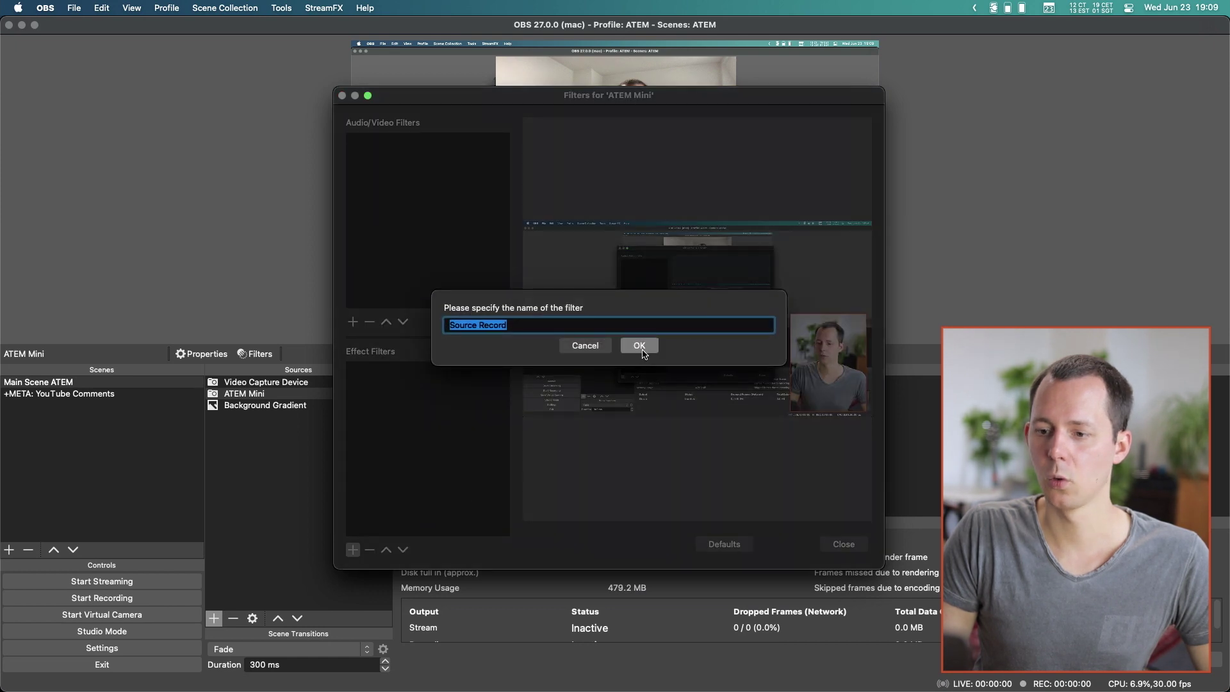
text(ATEM)
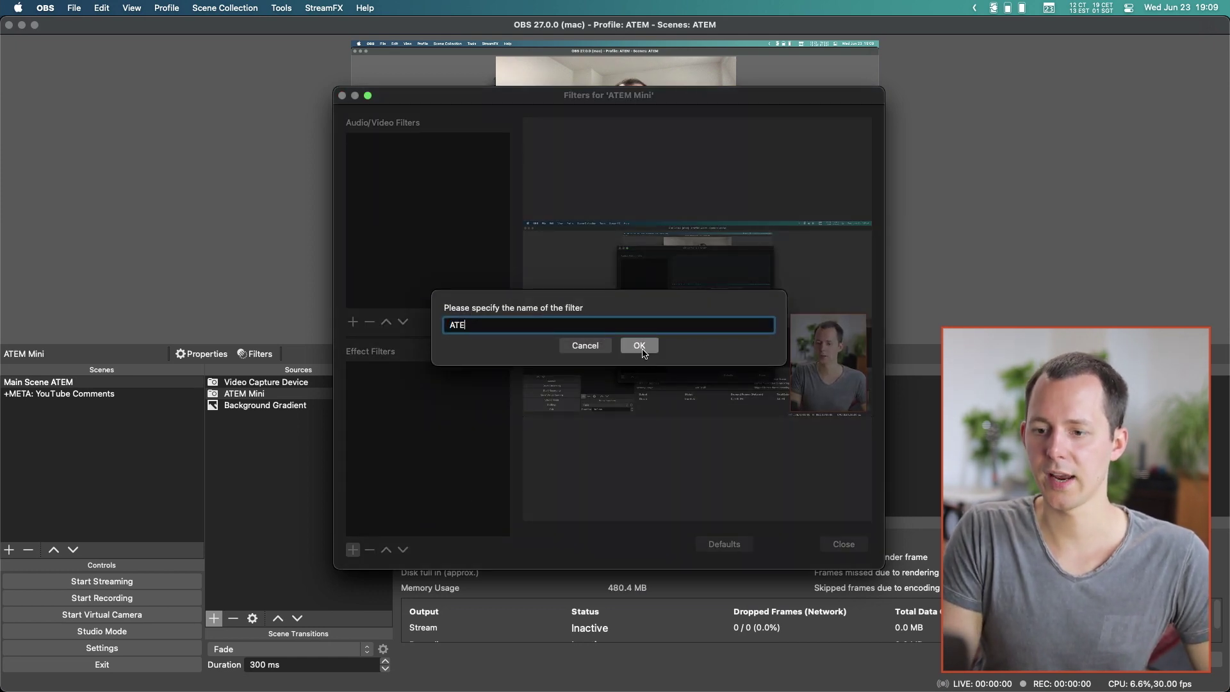
click(642, 349)
Set the ATEM filter to Recording mode, save to Sources, and append 'ATEM' to the filename
click(698, 399)
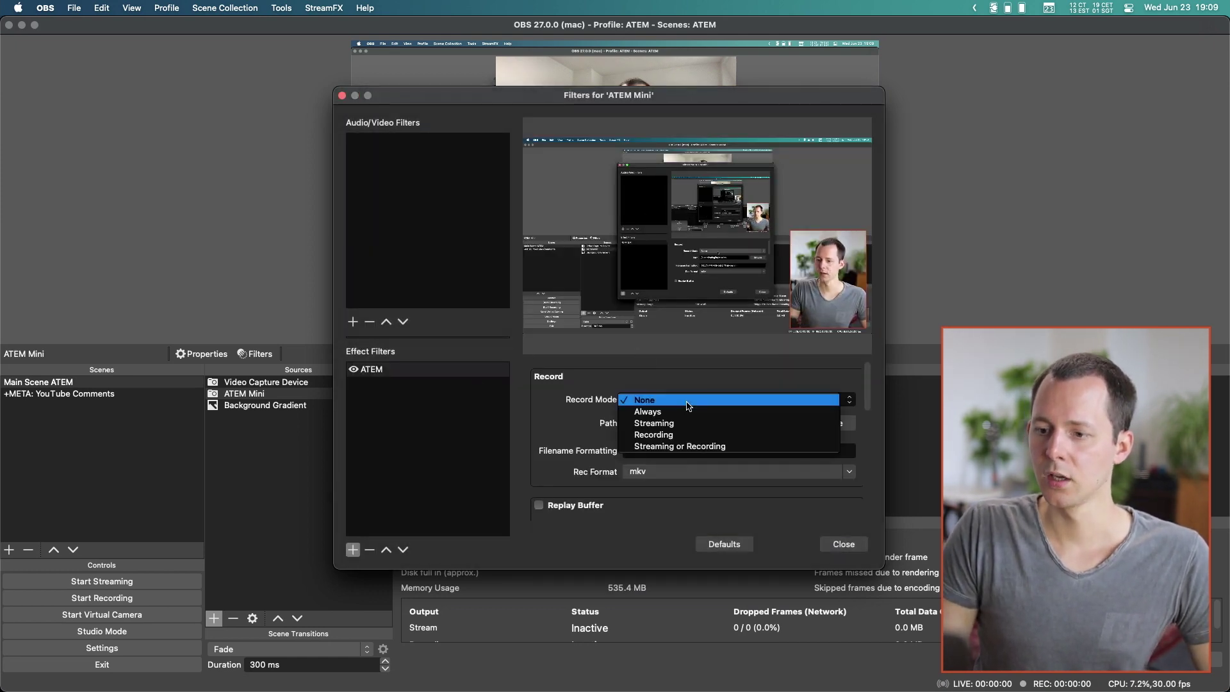
click(679, 434)
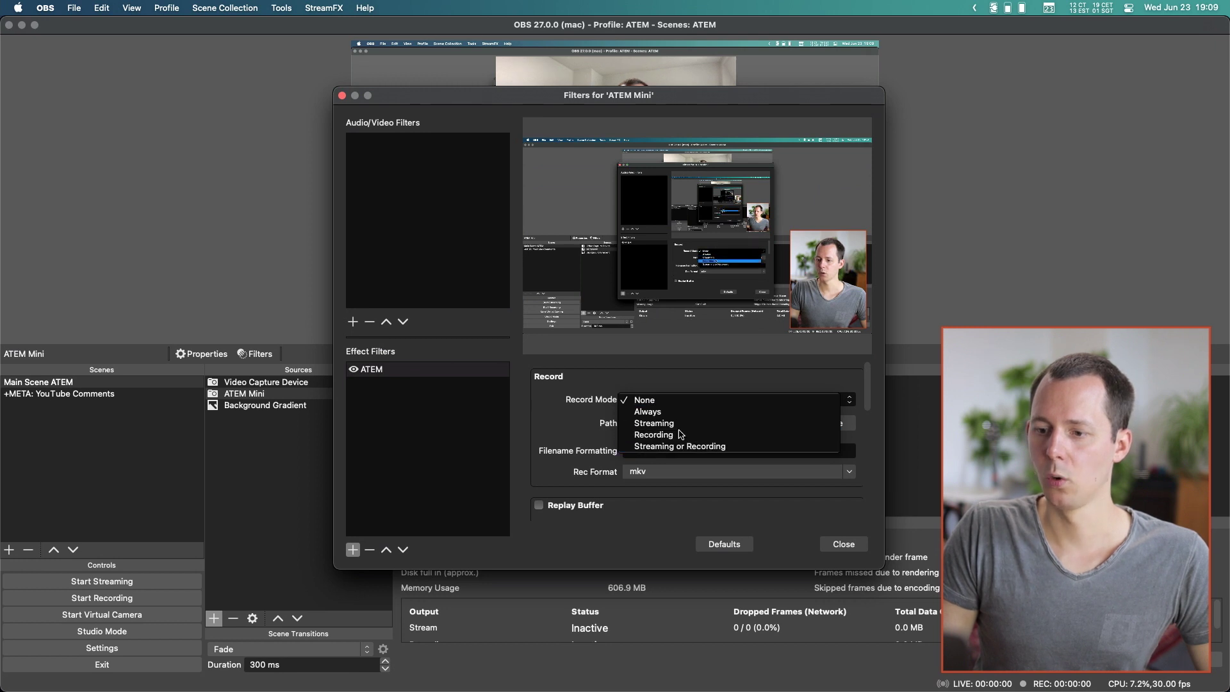
click(832, 423)
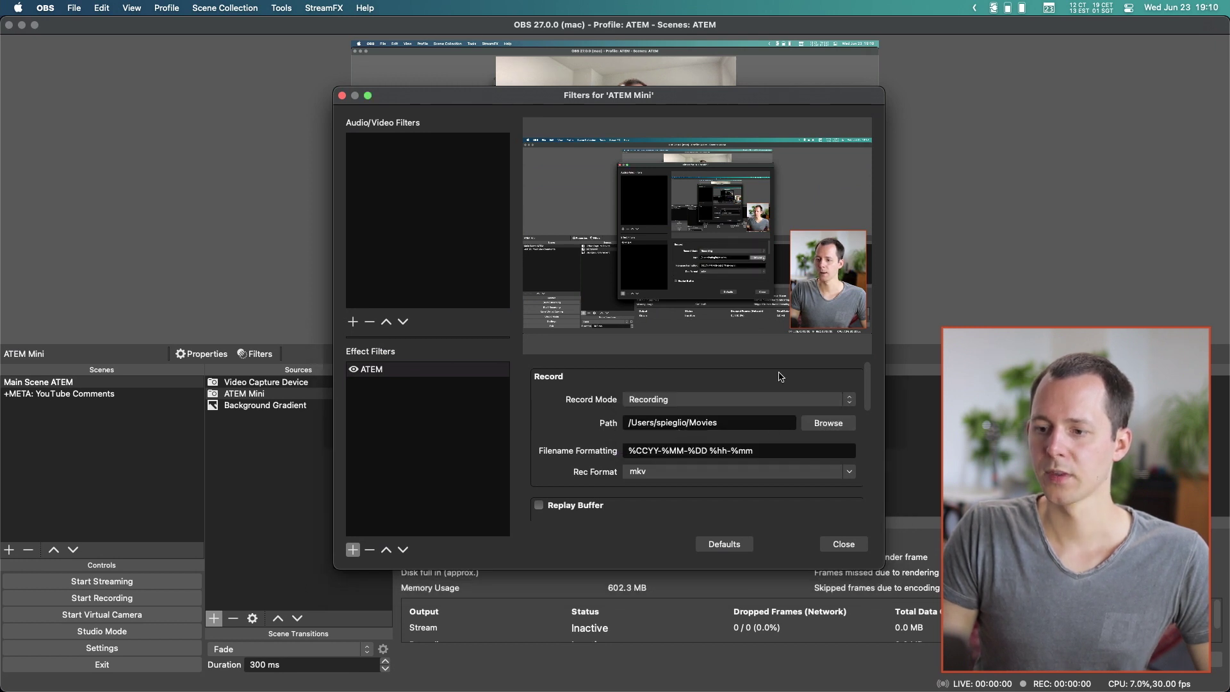
click(833, 381)
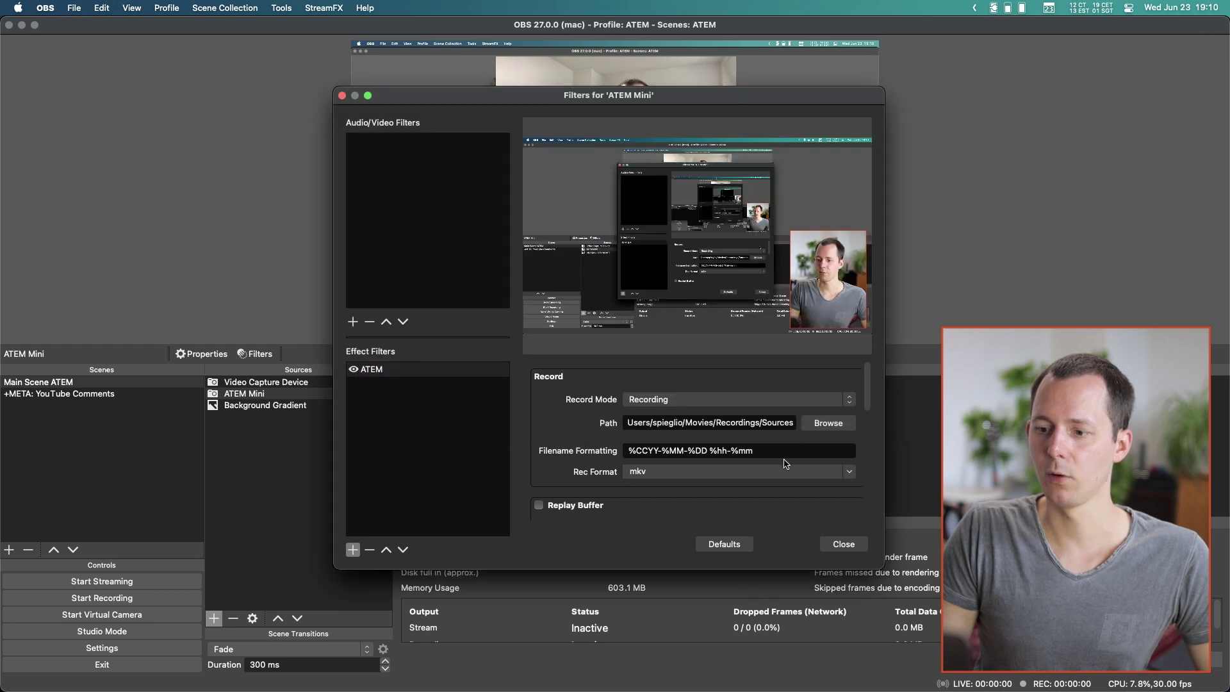
click(821, 453)
text(ATEM)
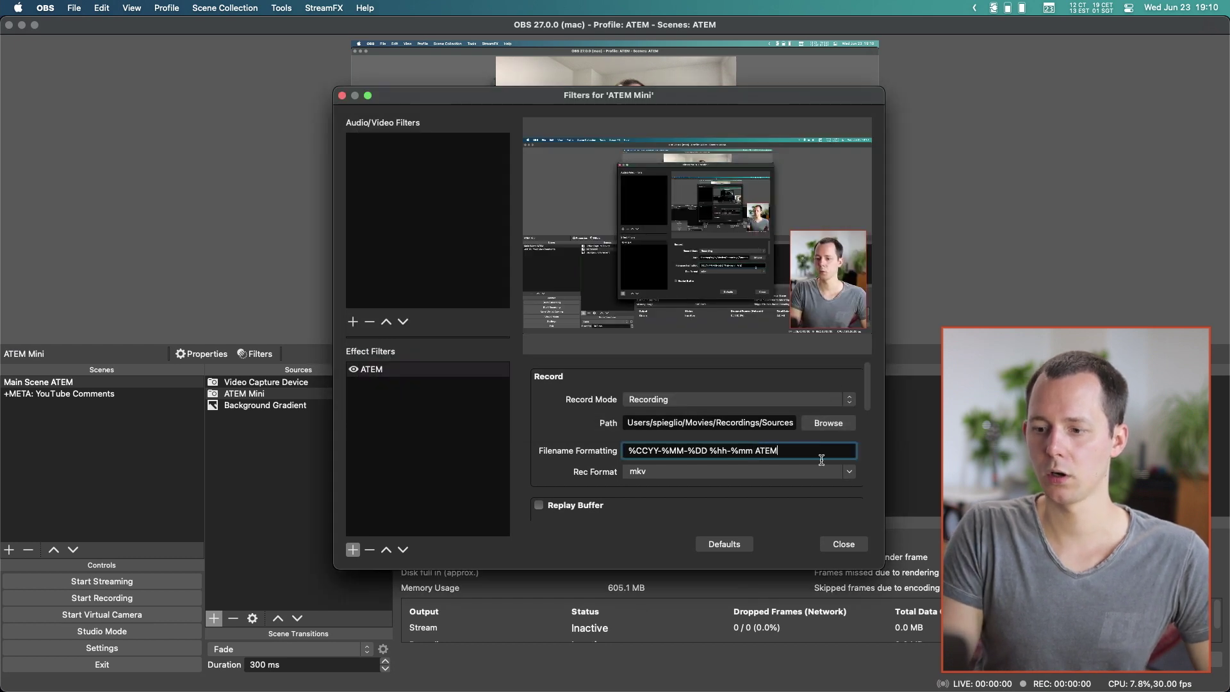
Enter bitrate 16000000, enable B-frames, set a 1-second keyframe interval, and close the filters
scroll(595, 452, down, 5)
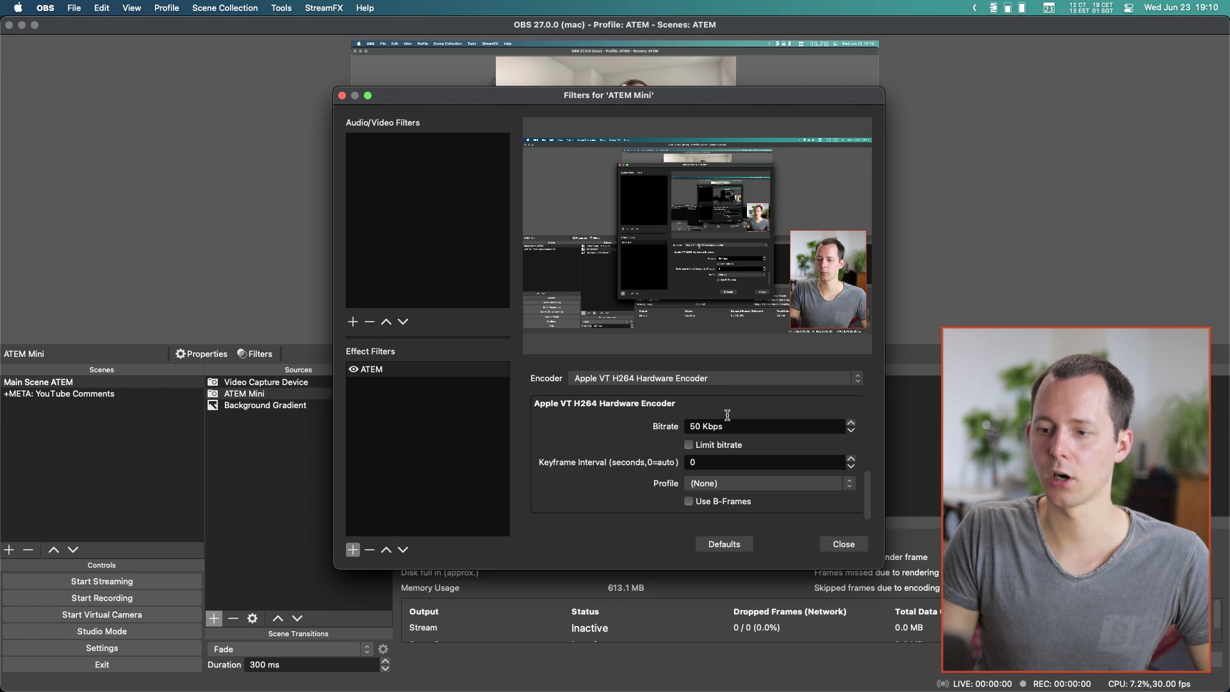
double_click(697, 426)
text(160)
text(000000)
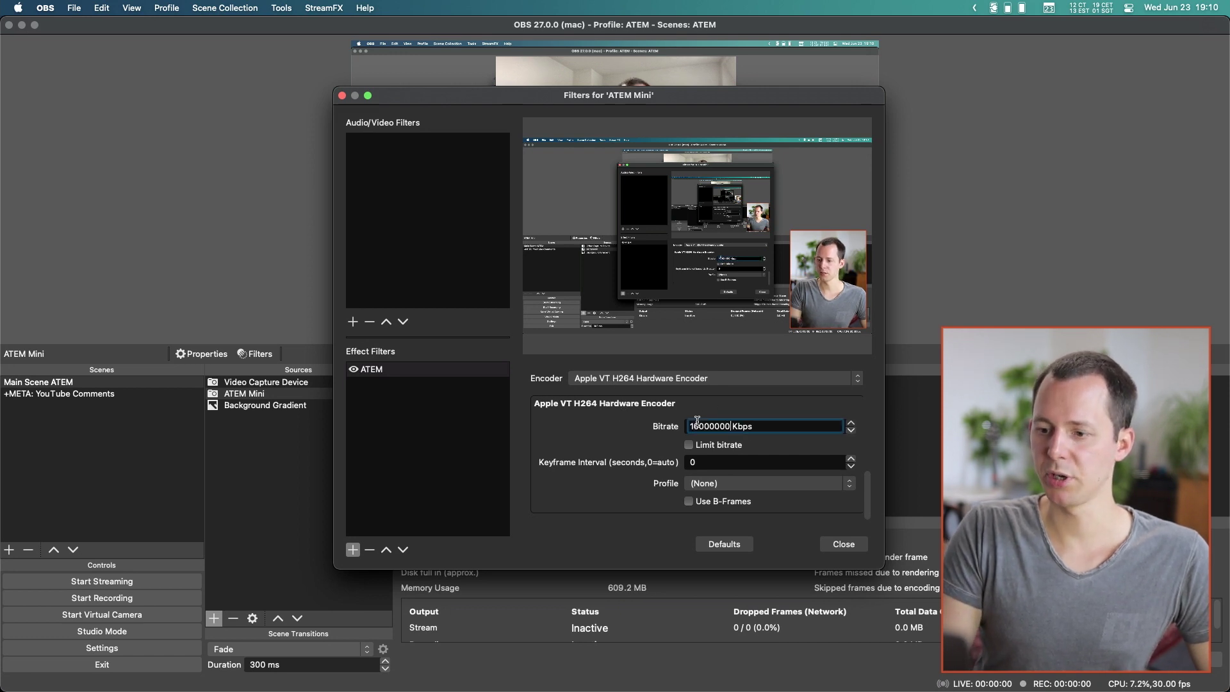
click(689, 501)
double_click(692, 464)
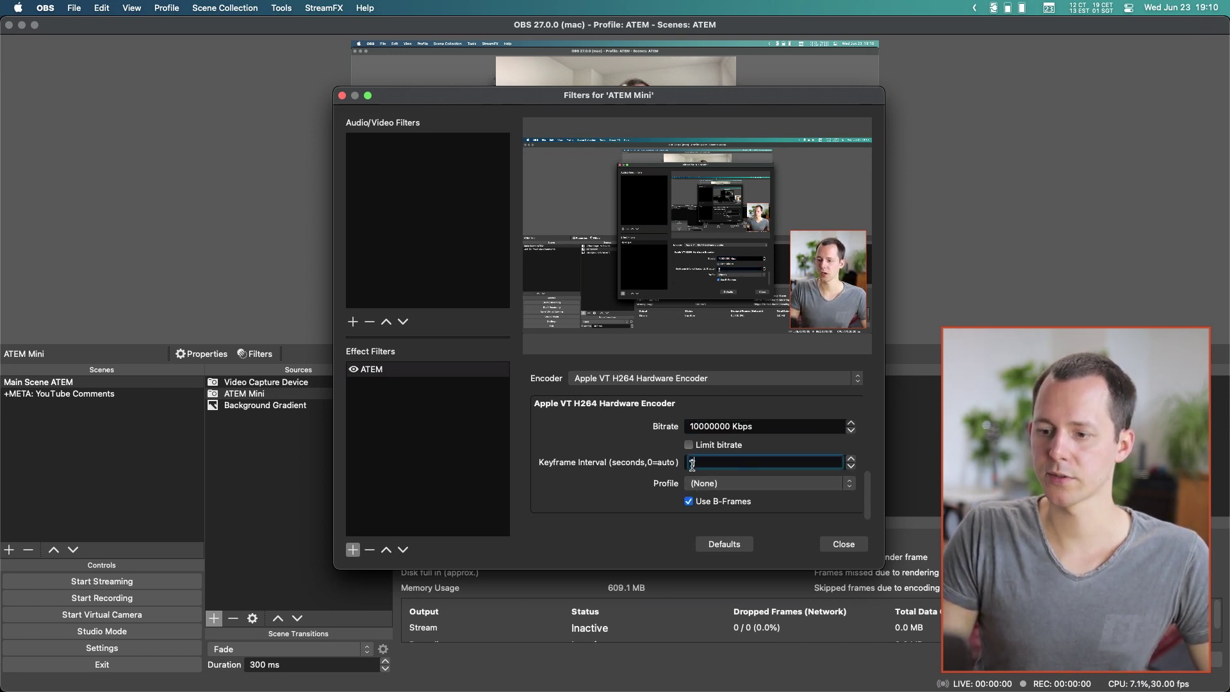
text(1)
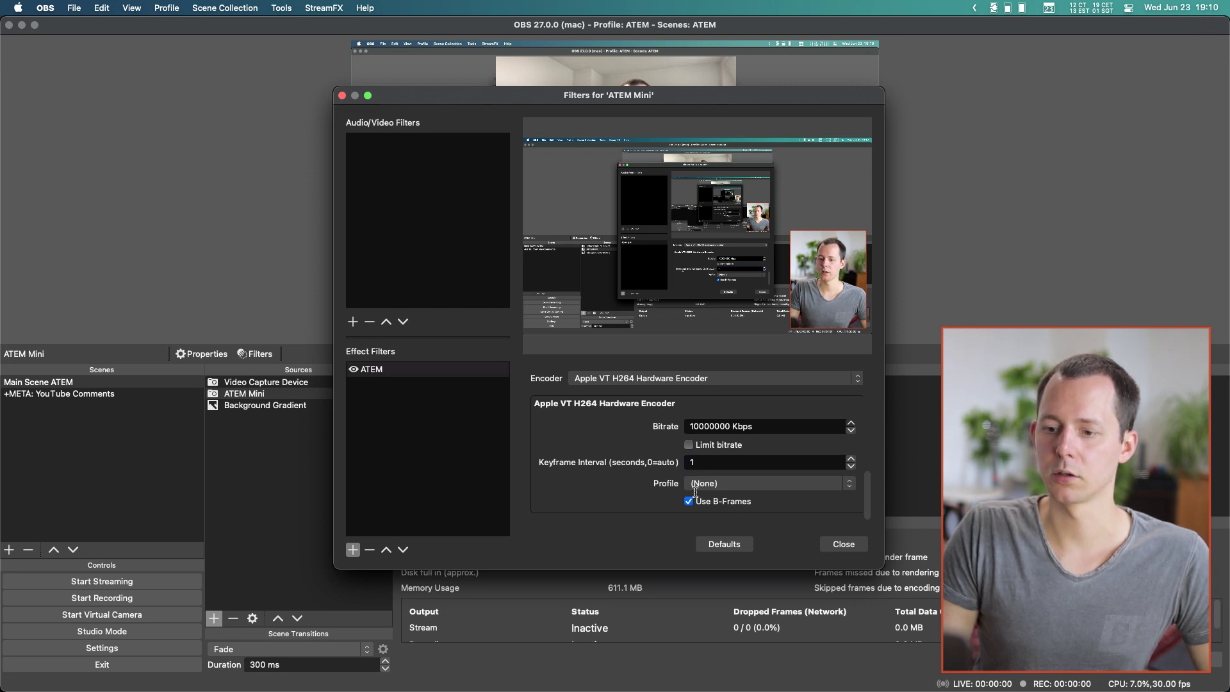
click(843, 544)
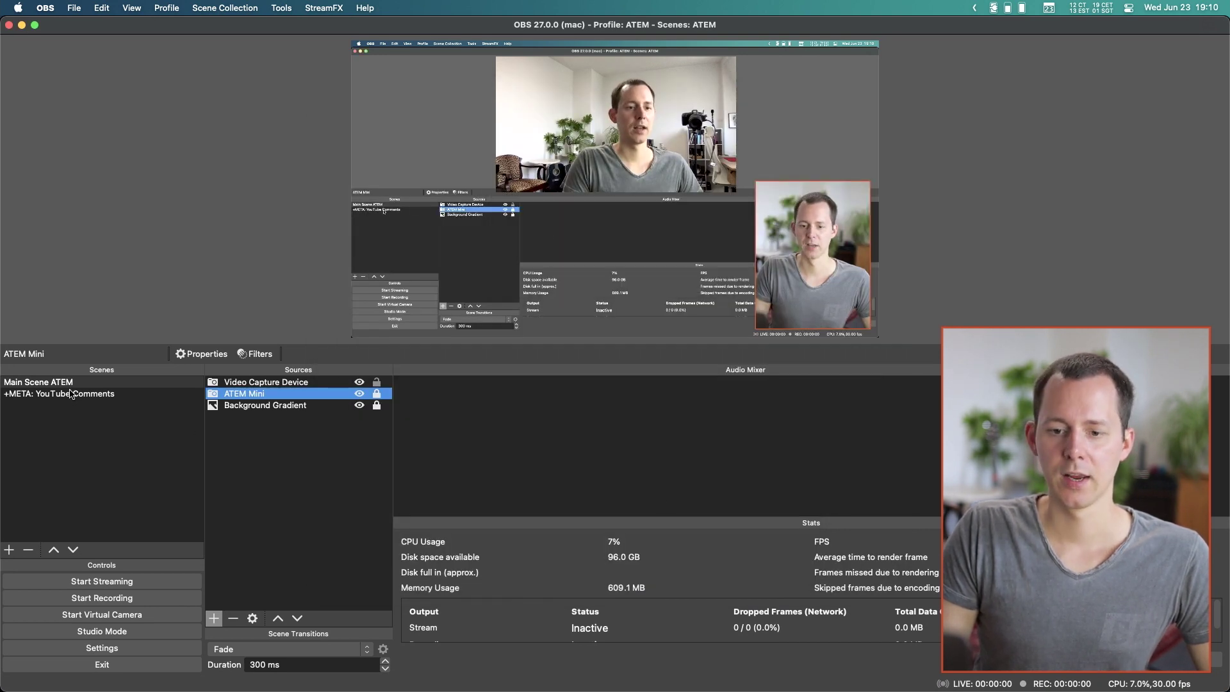
Open Main Scene ATEM's Source Record filter and select the 'SCENE TWO' filename suffix
click(64, 382)
right_click(64, 382)
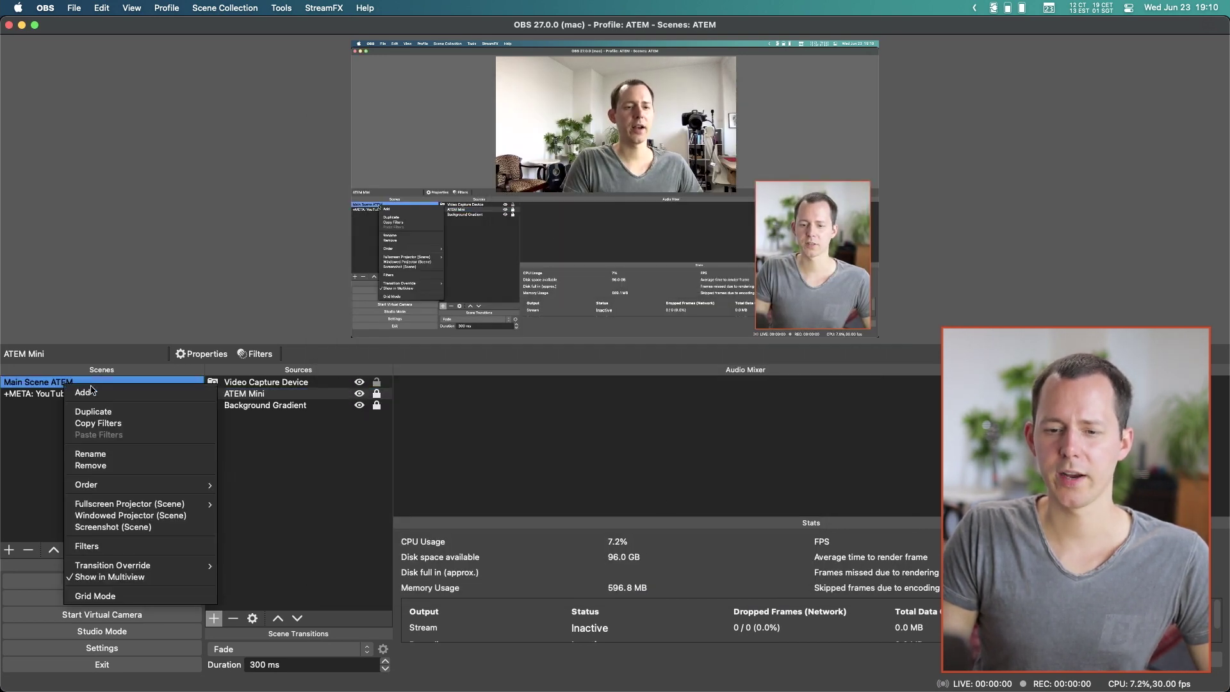
click(102, 546)
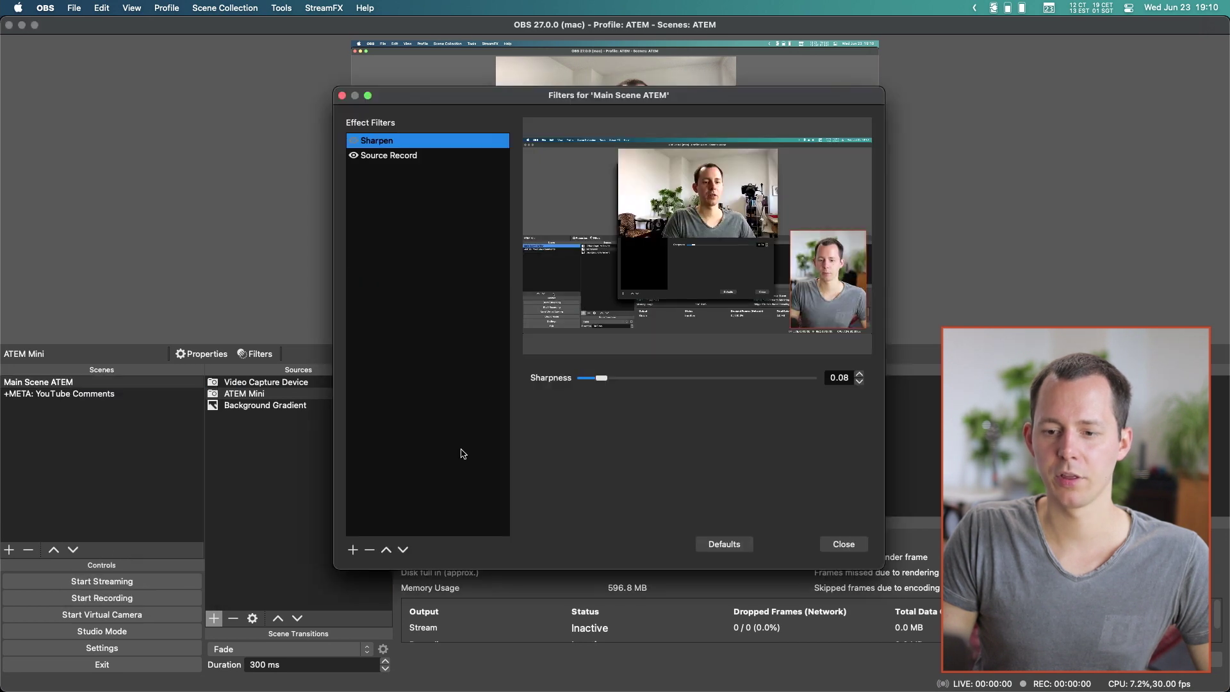
click(401, 158)
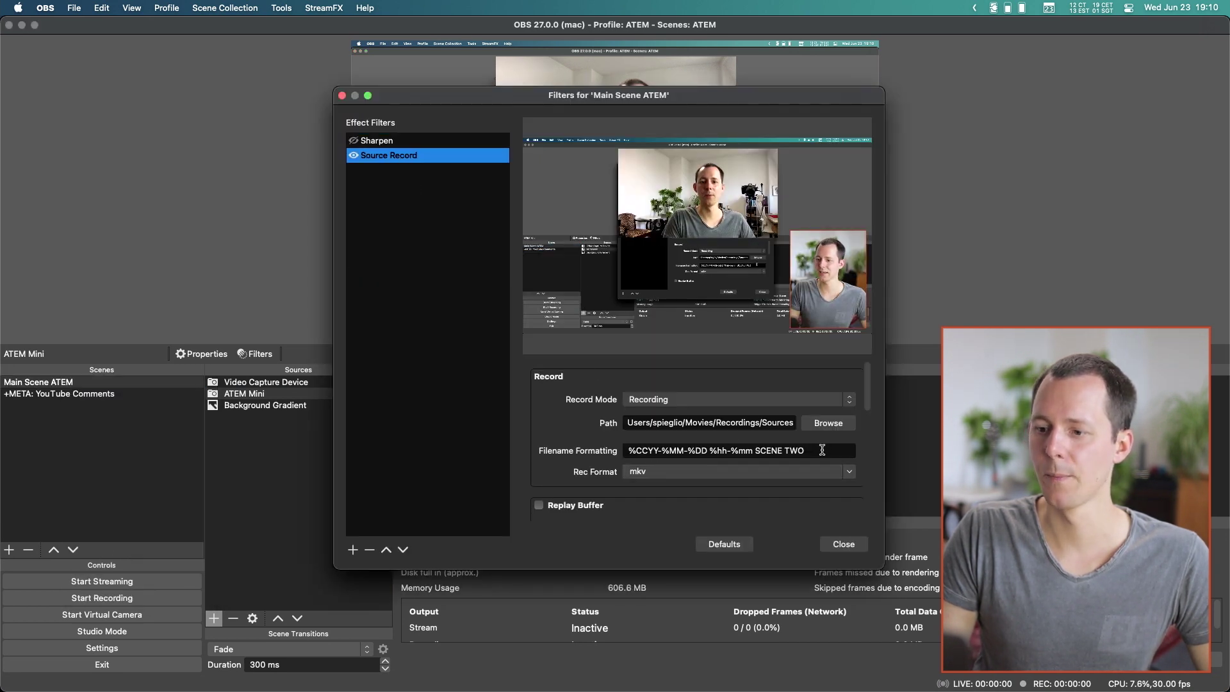
click(756, 450)
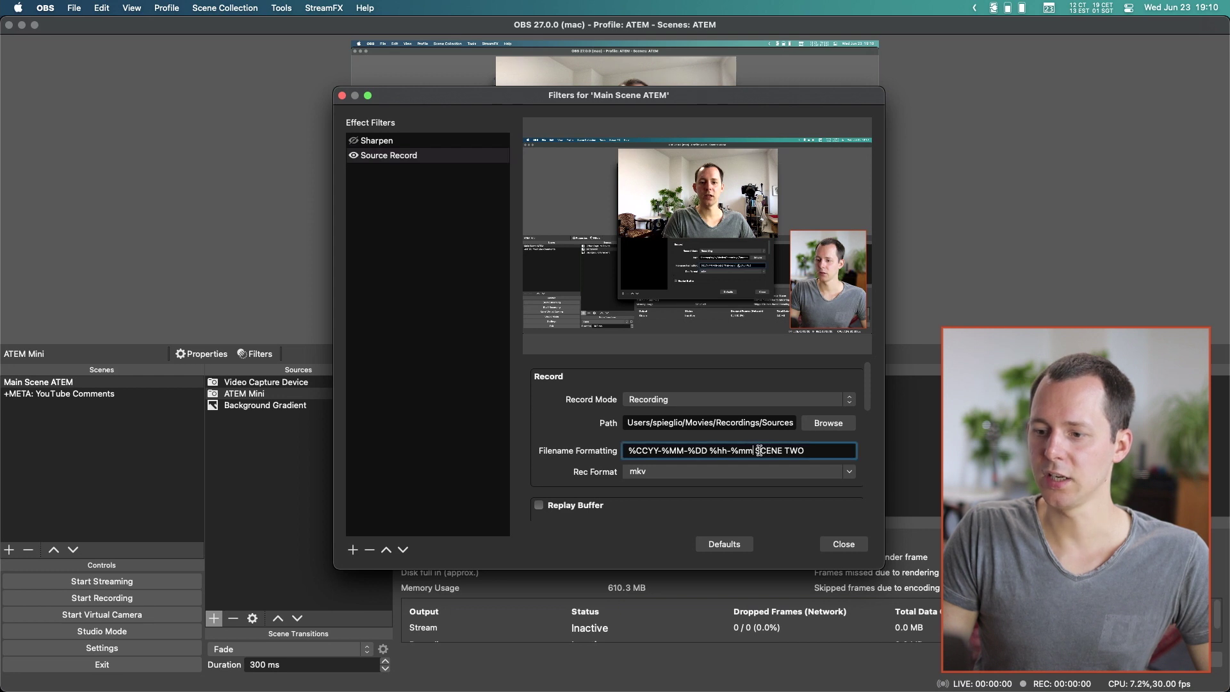
drag(756, 450, 844, 431)
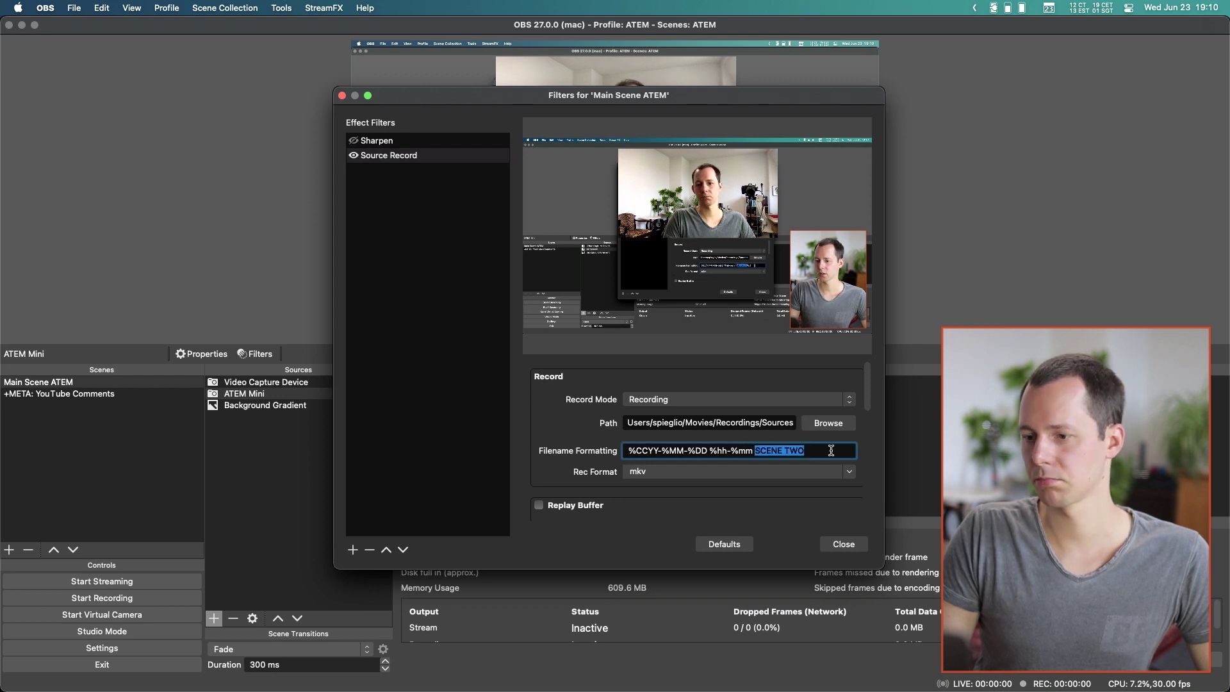
Set the Record Mode to None, close the filters, and deselect the ATEM Mini source
click(685, 401)
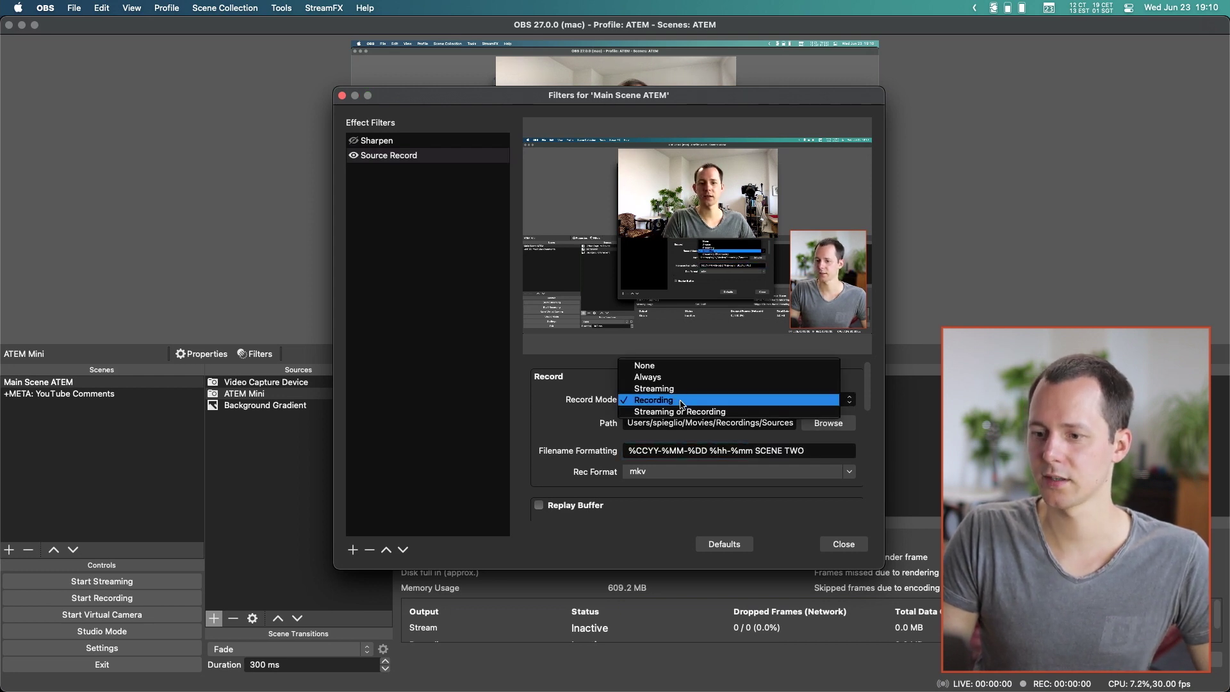
click(666, 362)
click(843, 544)
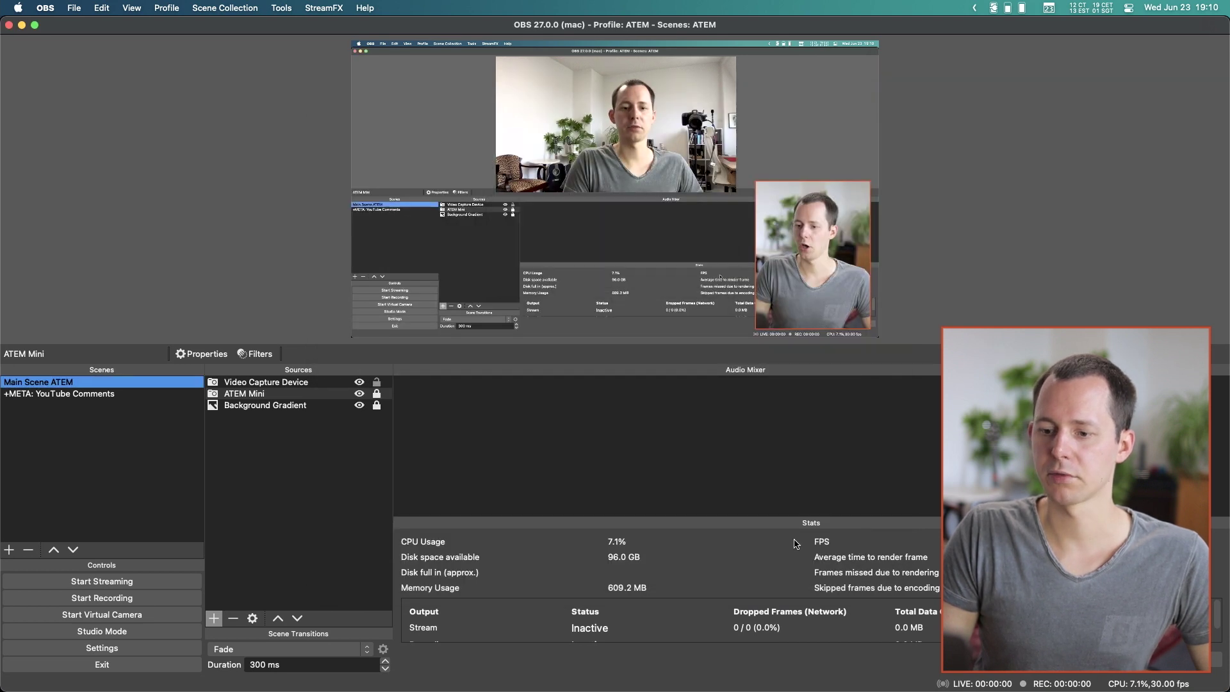
click(328, 475)
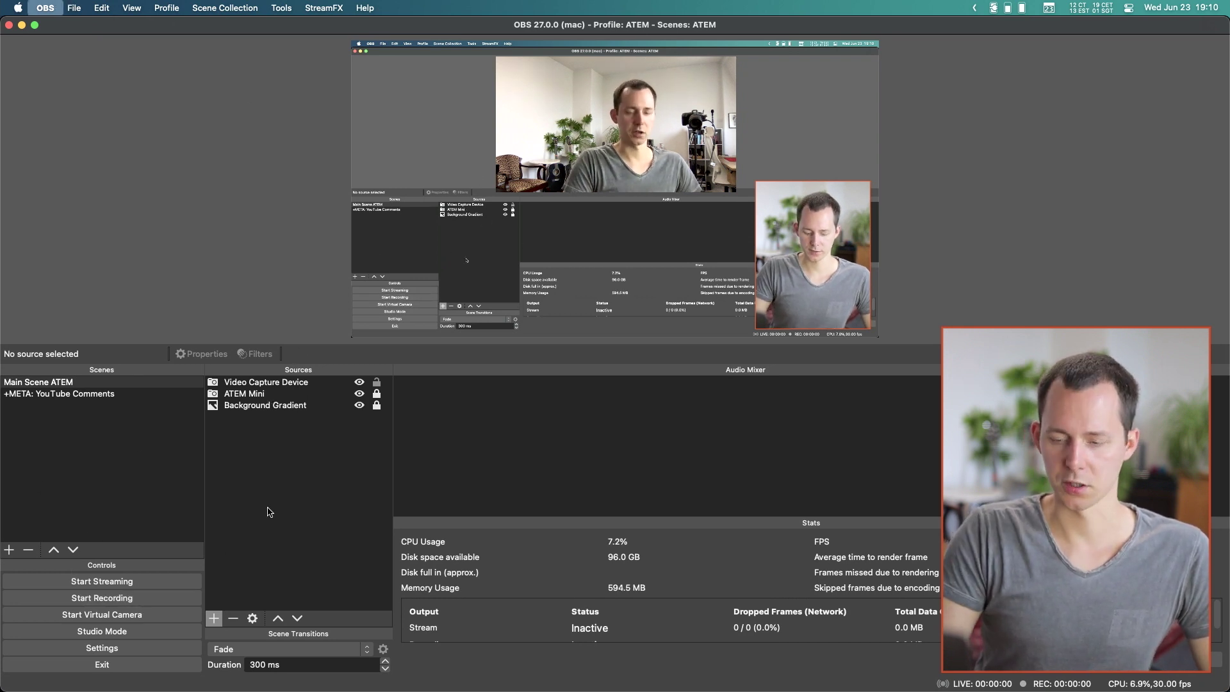
key(super+comma)
In Output > Recording settings, enter a 10000000 Kbps bitrate and a 1-second keyframe interval
click(349, 221)
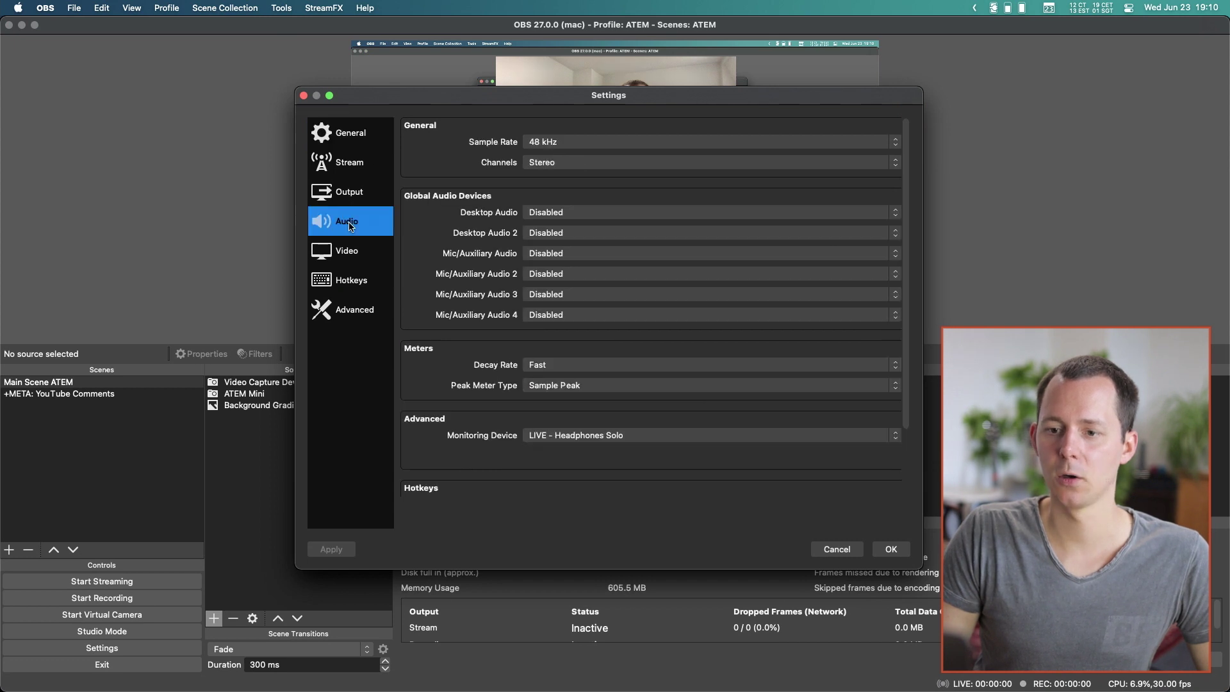
click(353, 249)
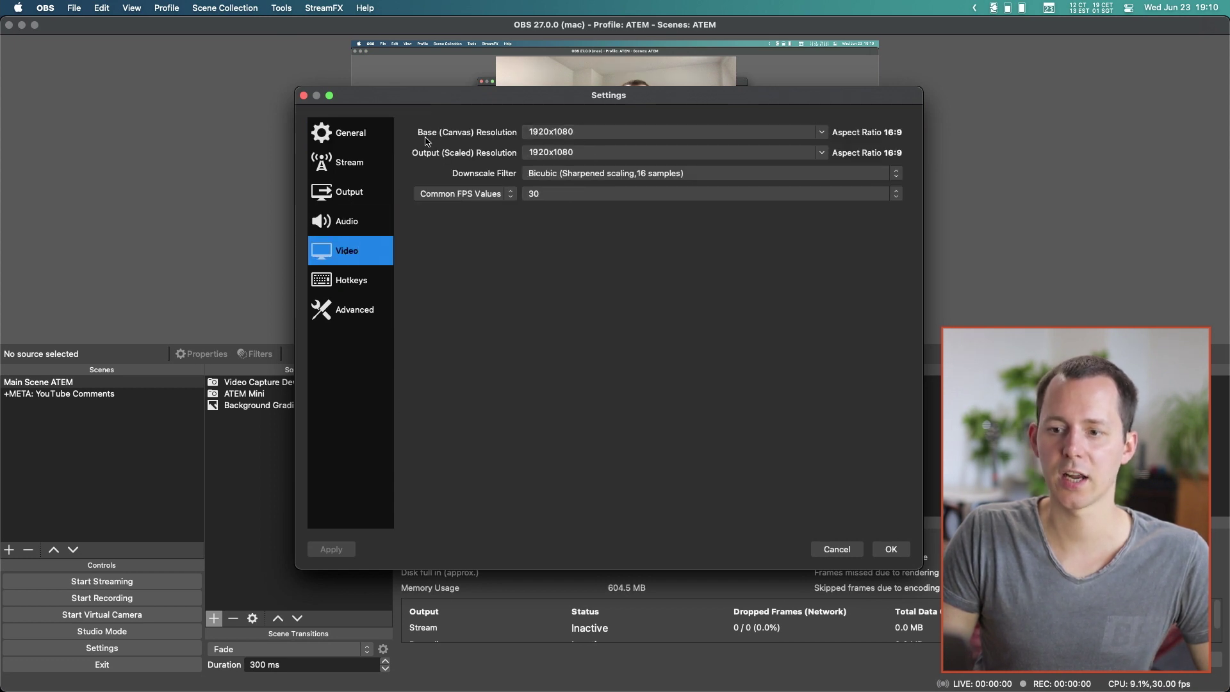
click(347, 194)
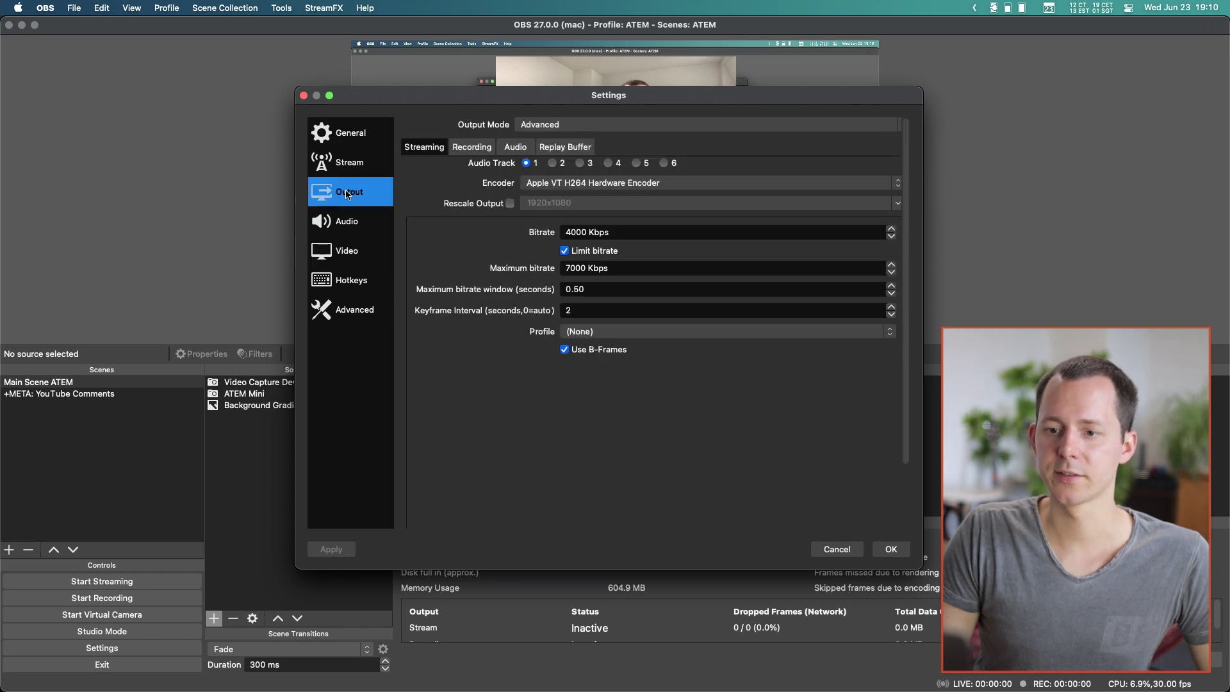
click(472, 147)
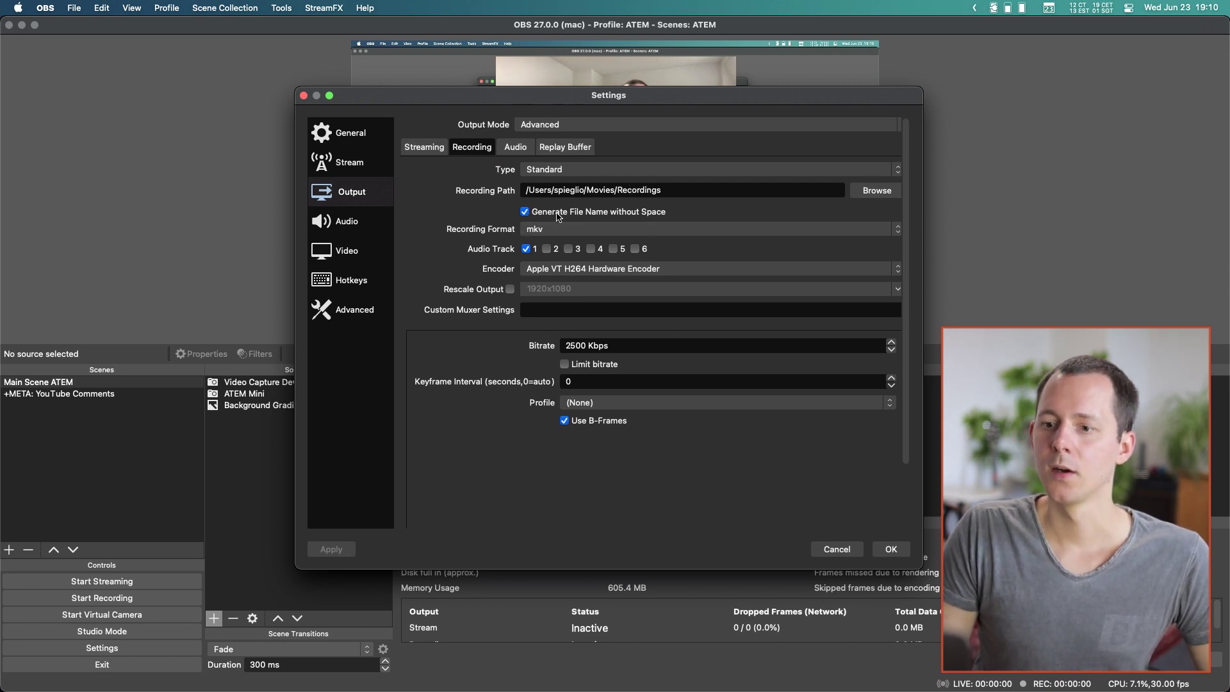
double_click(574, 347)
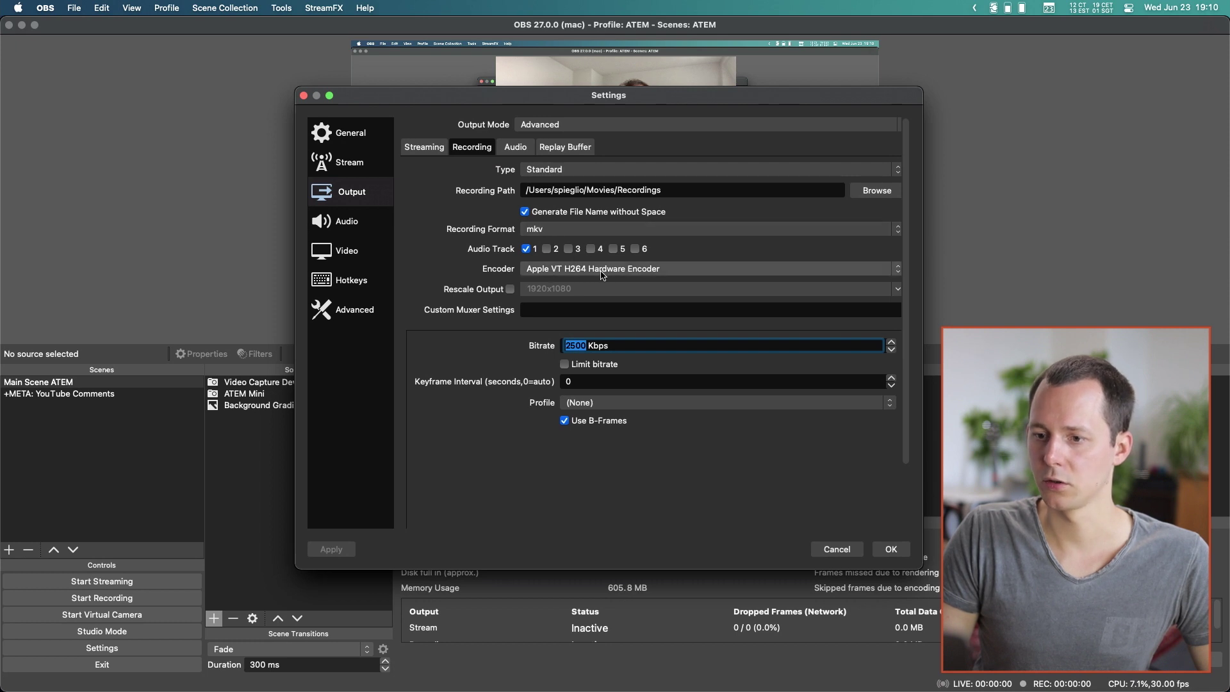
text(10000000)
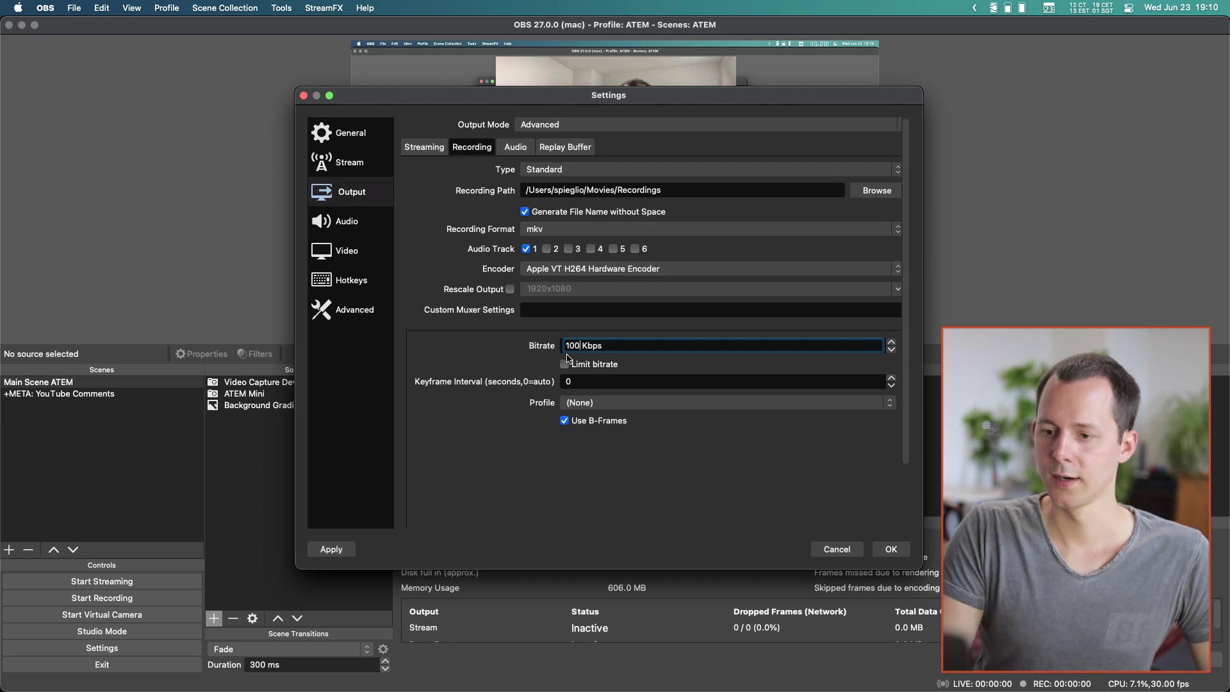
double_click(579, 381)
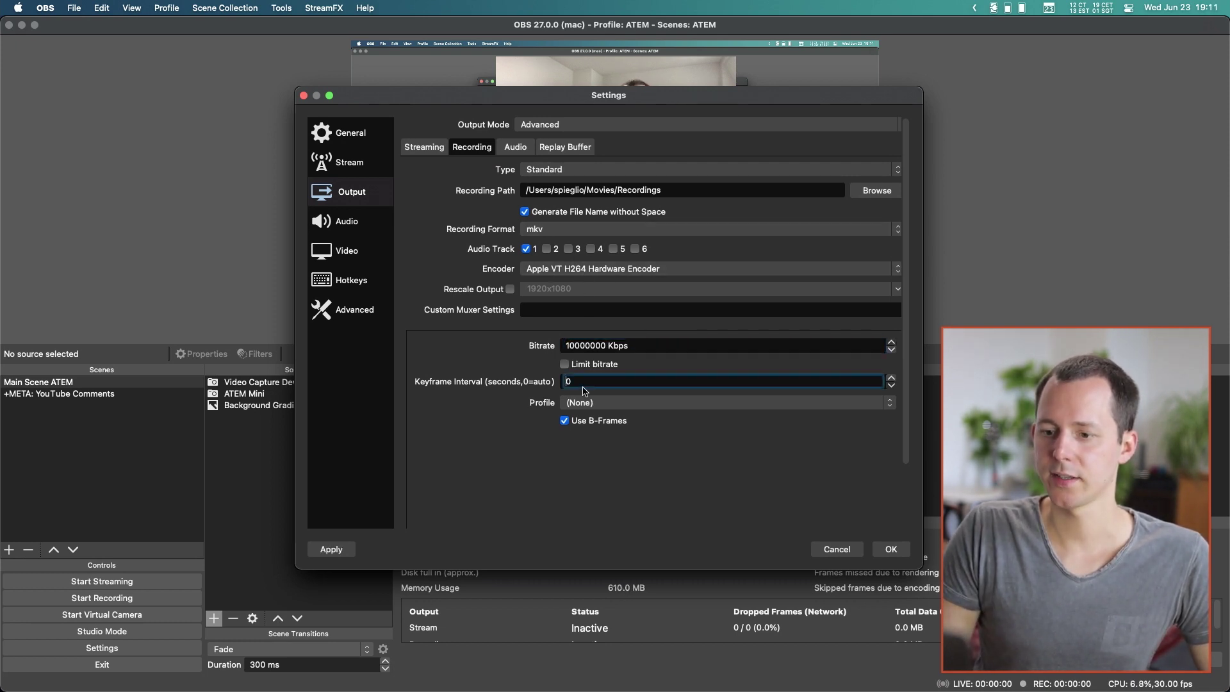
text(10)
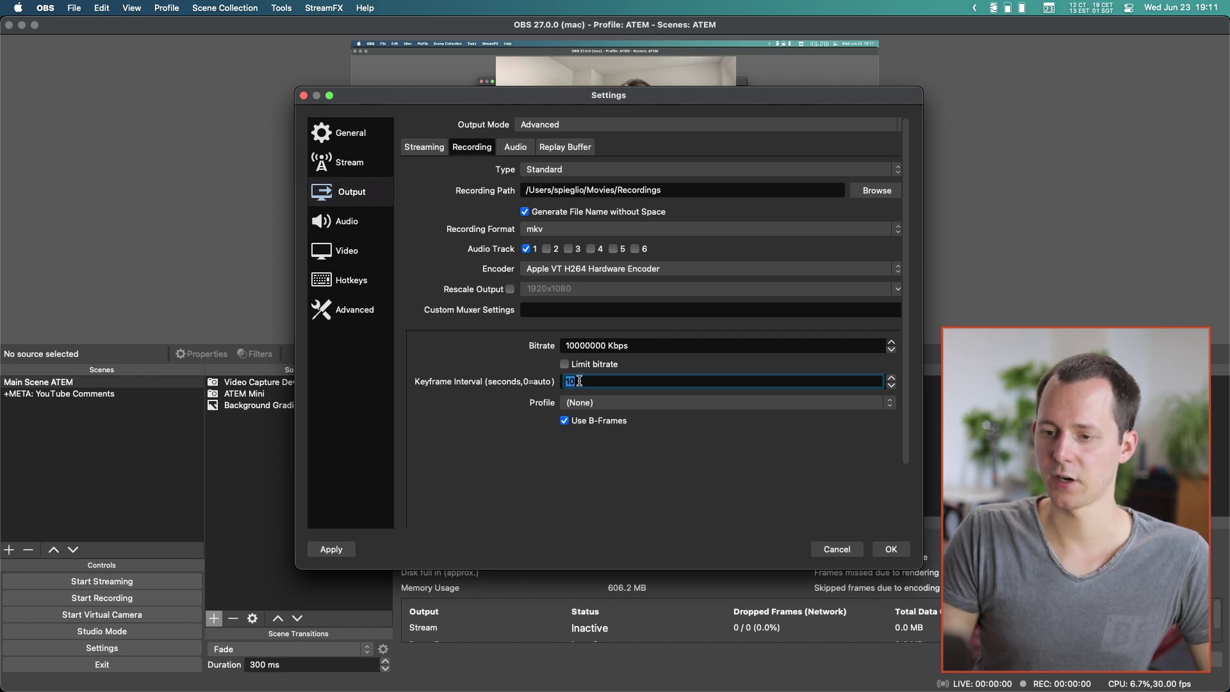
key(BackSpace)
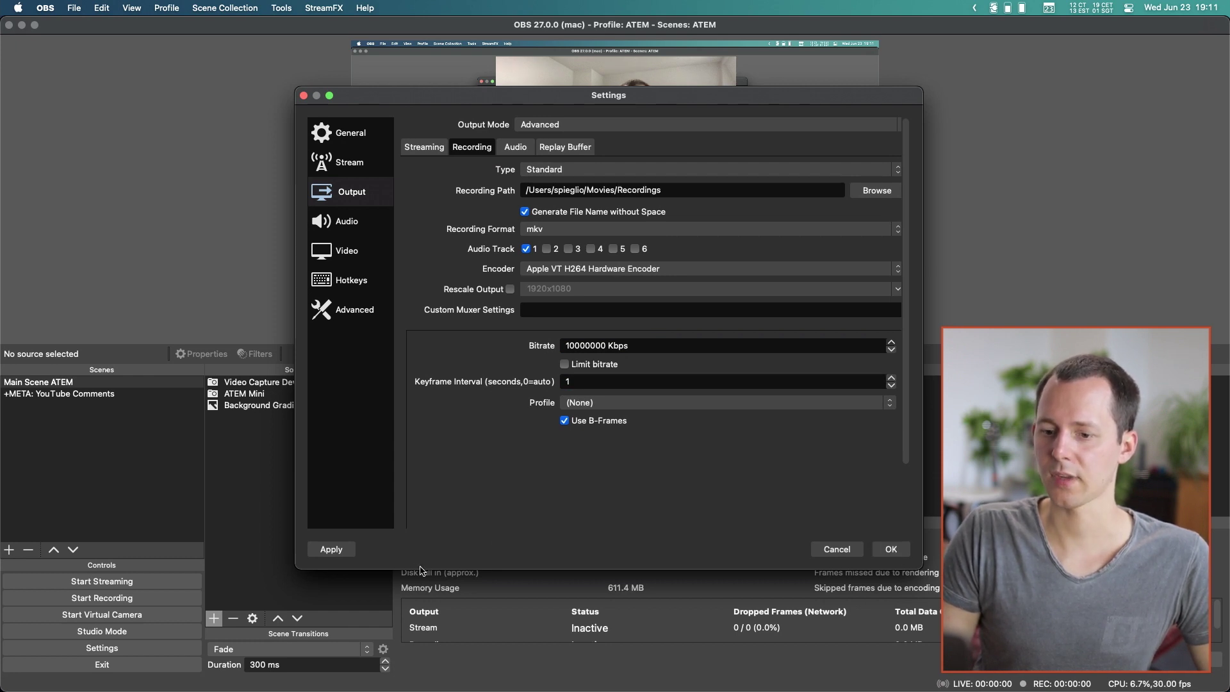
Apply the settings, start a test recording, and switch to the +META: YouTube Comments scene and back
click(890, 549)
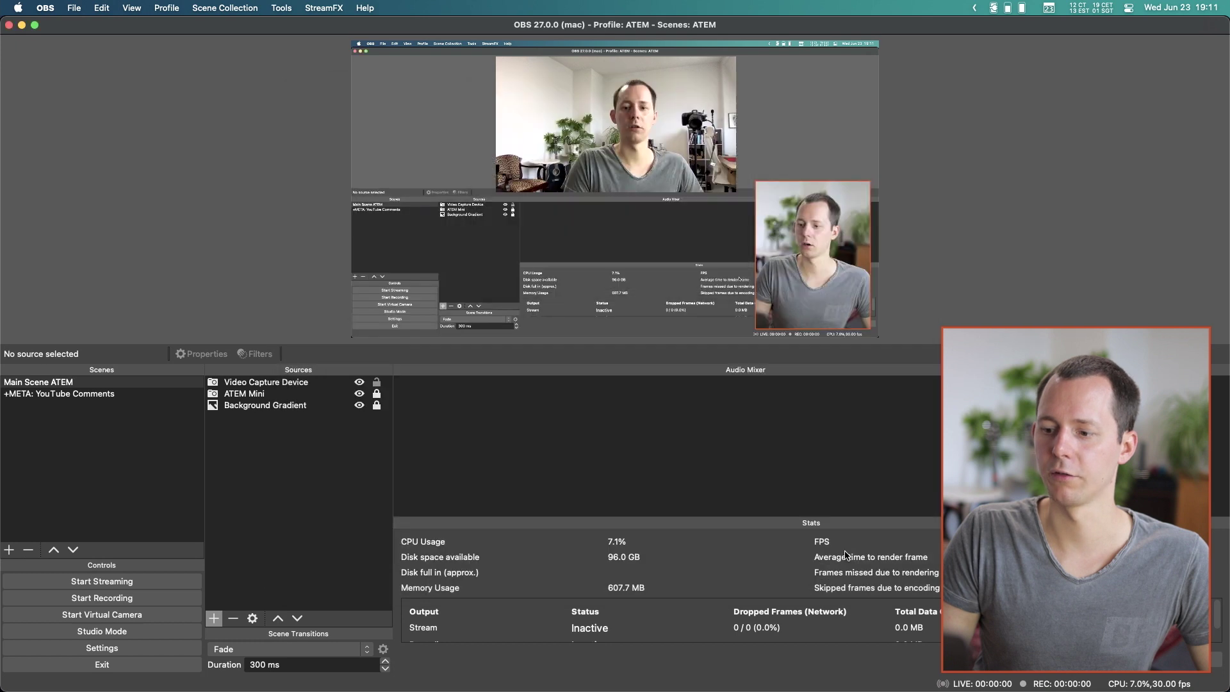
click(177, 597)
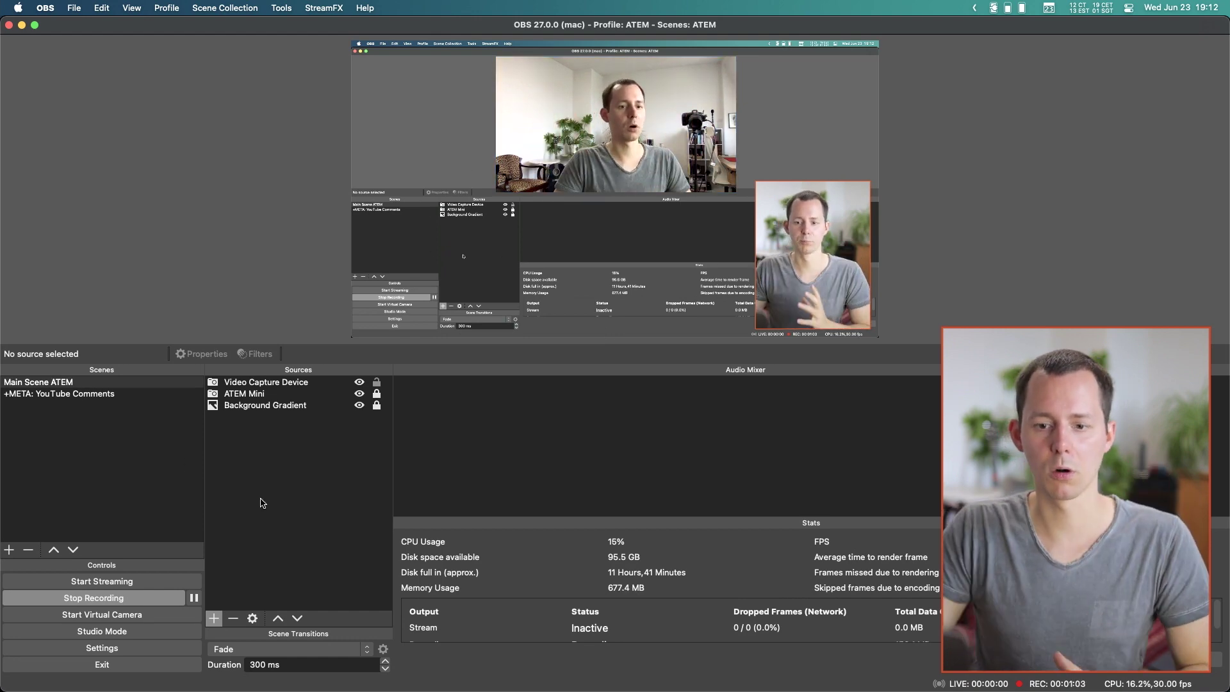
click(85, 395)
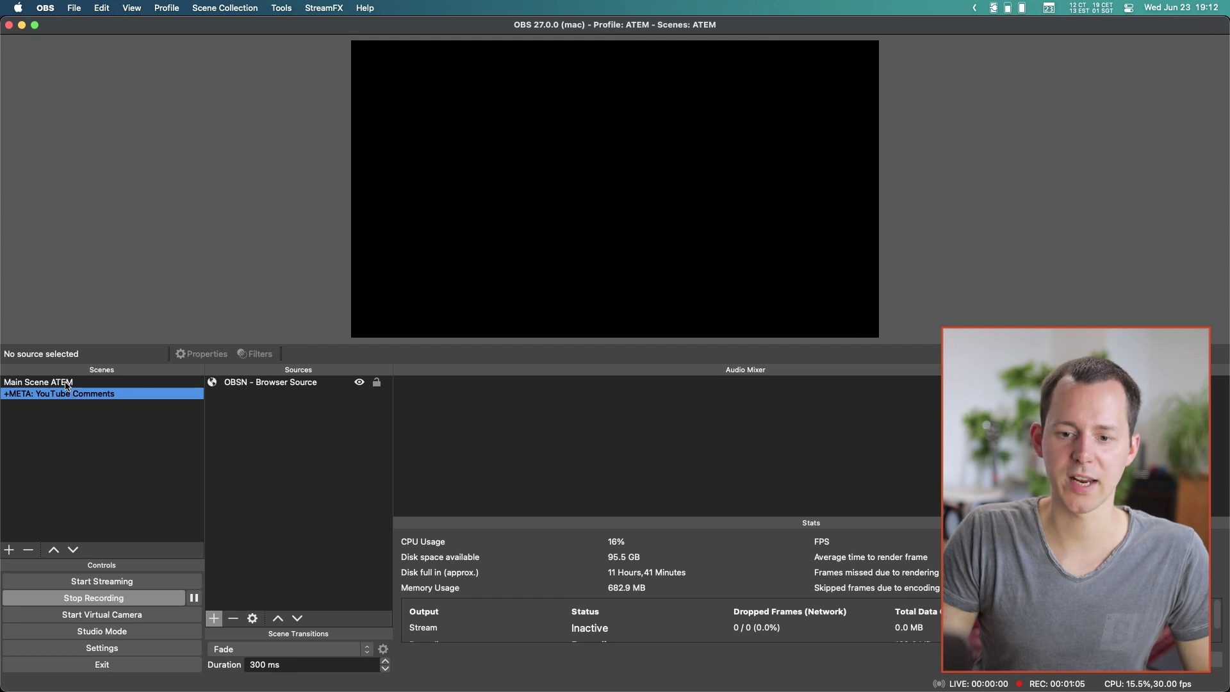
click(66, 383)
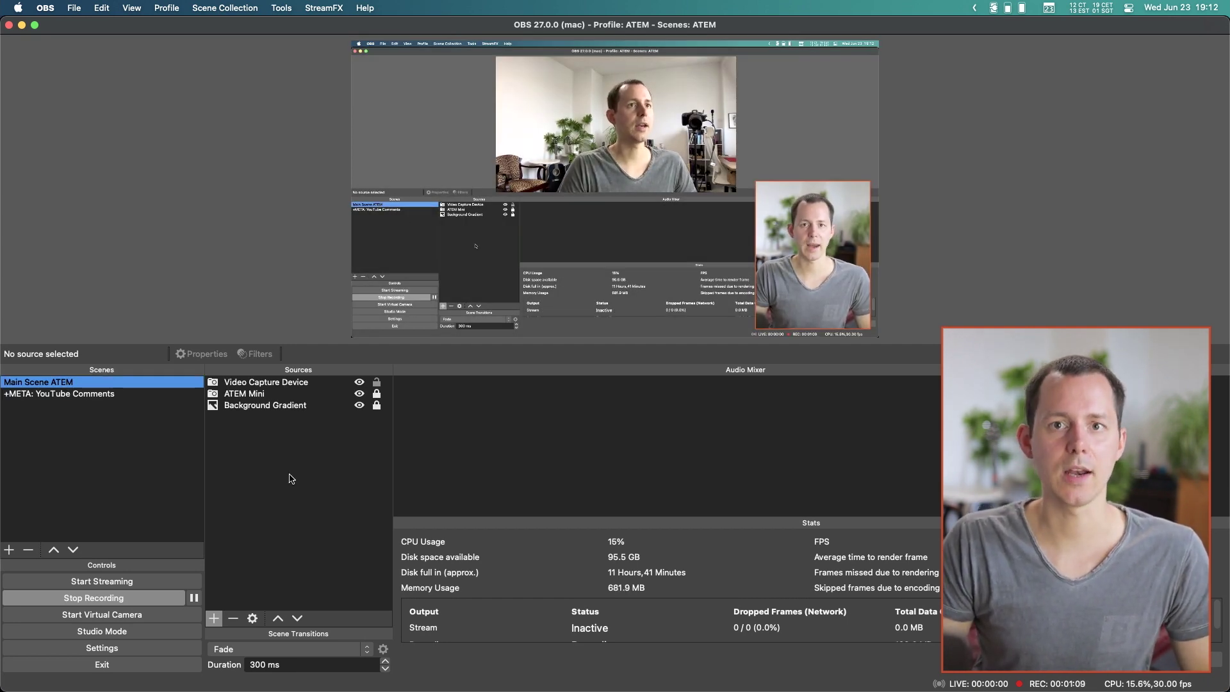
Alternate between the Video Capture Device and ATEM Mini sources, then stop the recording
click(260, 382)
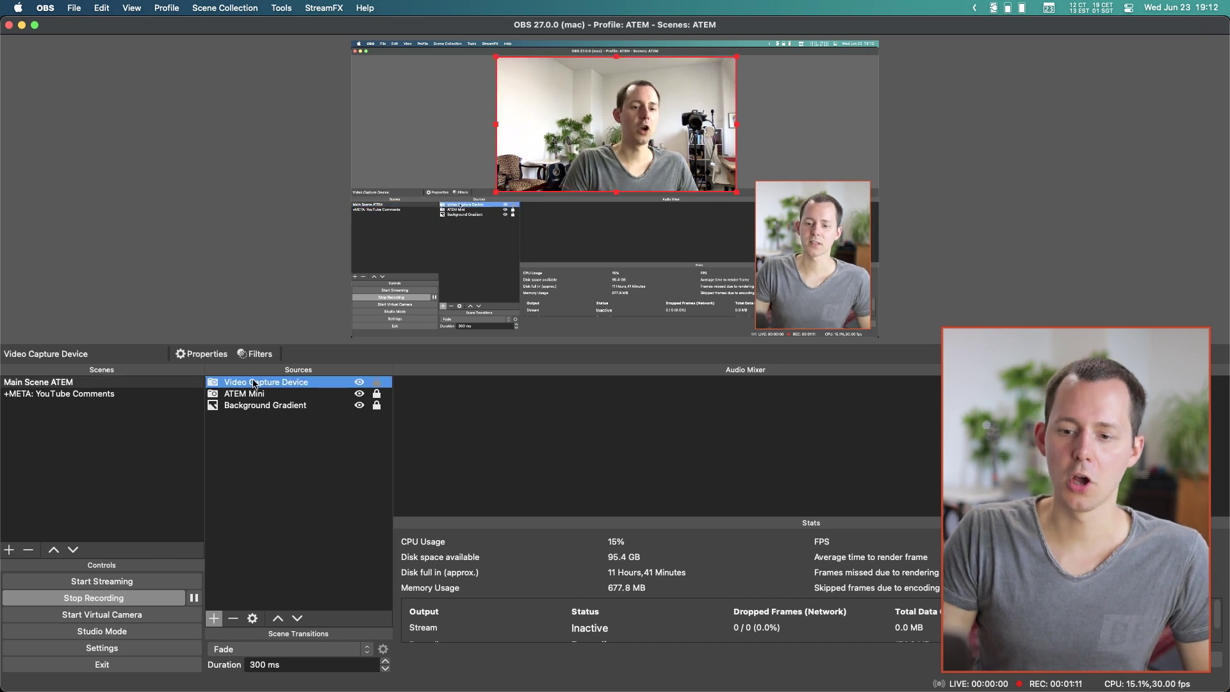
click(256, 394)
click(247, 383)
click(247, 394)
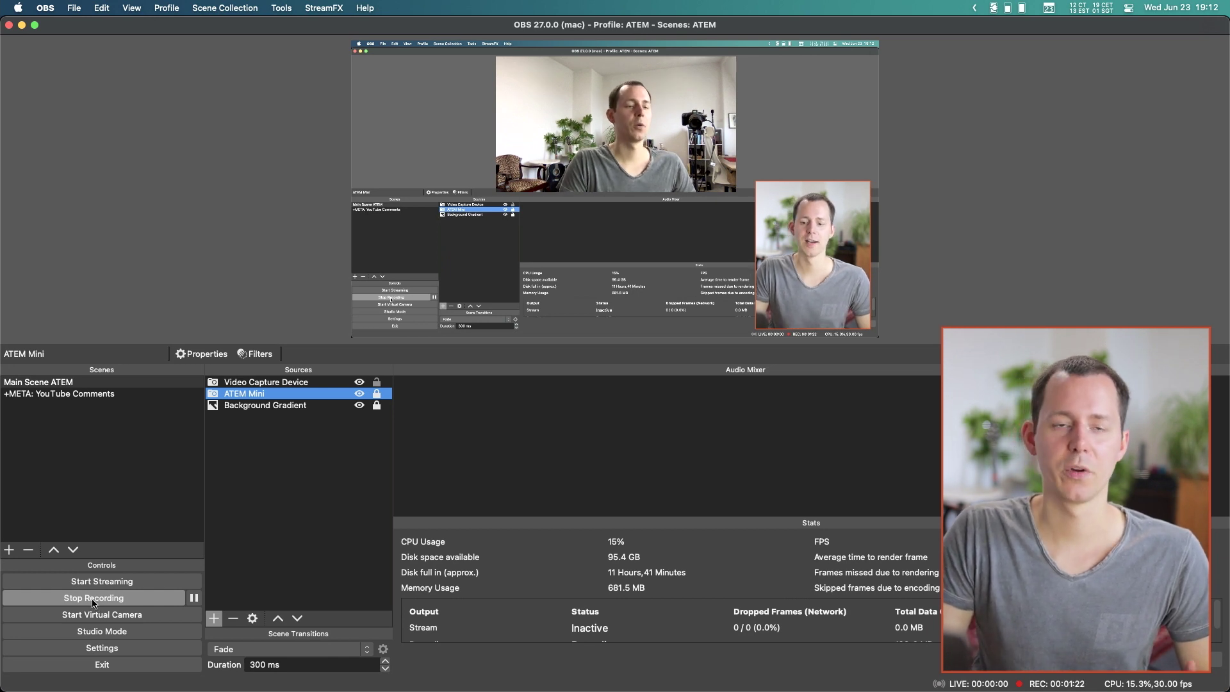
click(93, 601)
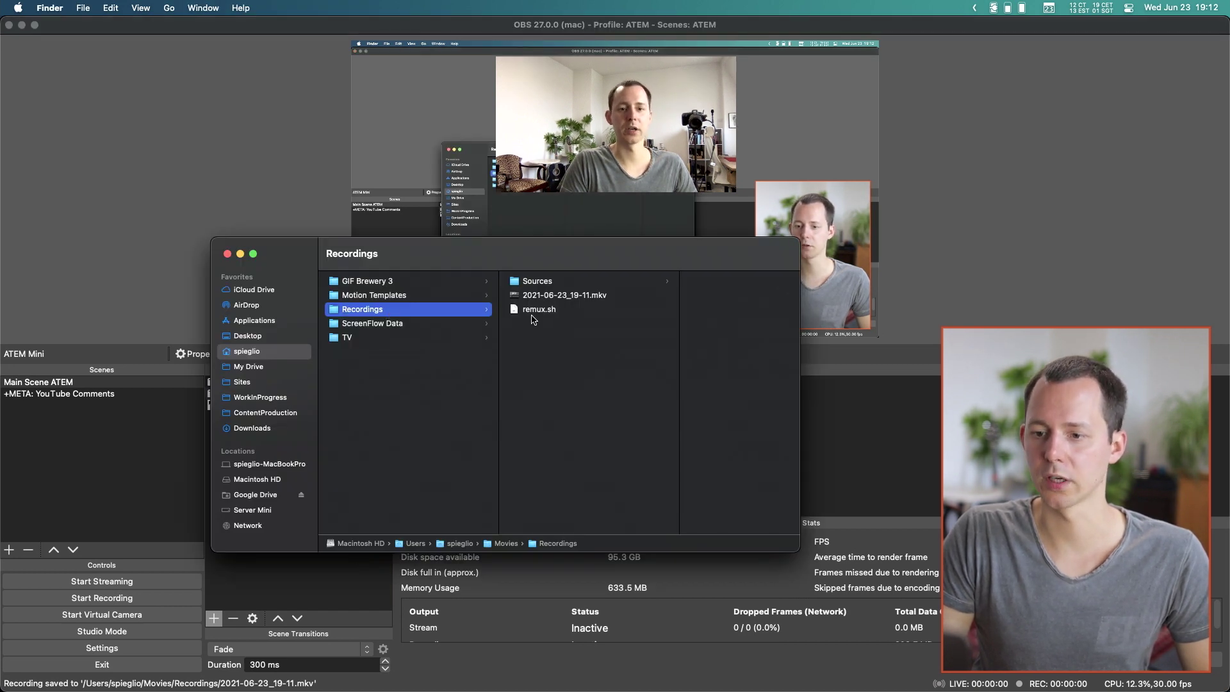
Quick Look the main 2021-06-23_19-11.mkv recording in Finder
click(513, 298)
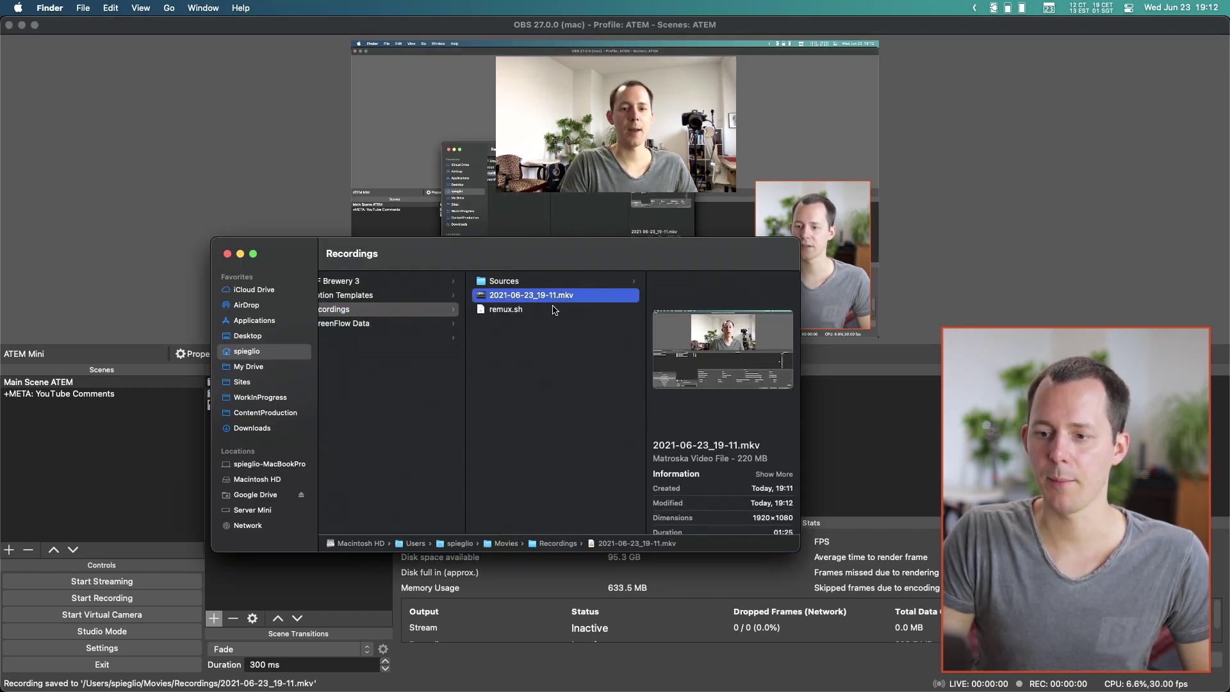
key(space)
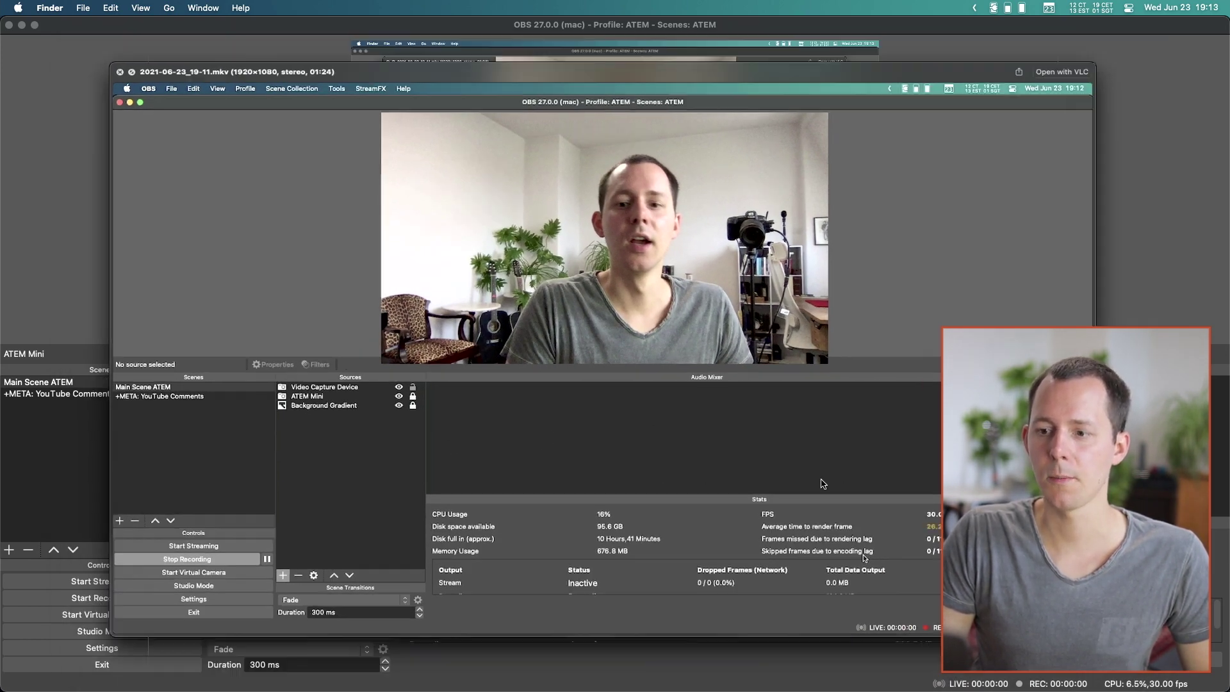
key(space)
In the Sources folder, preview the ATEM and Facetime mkv recordings and select both
click(512, 286)
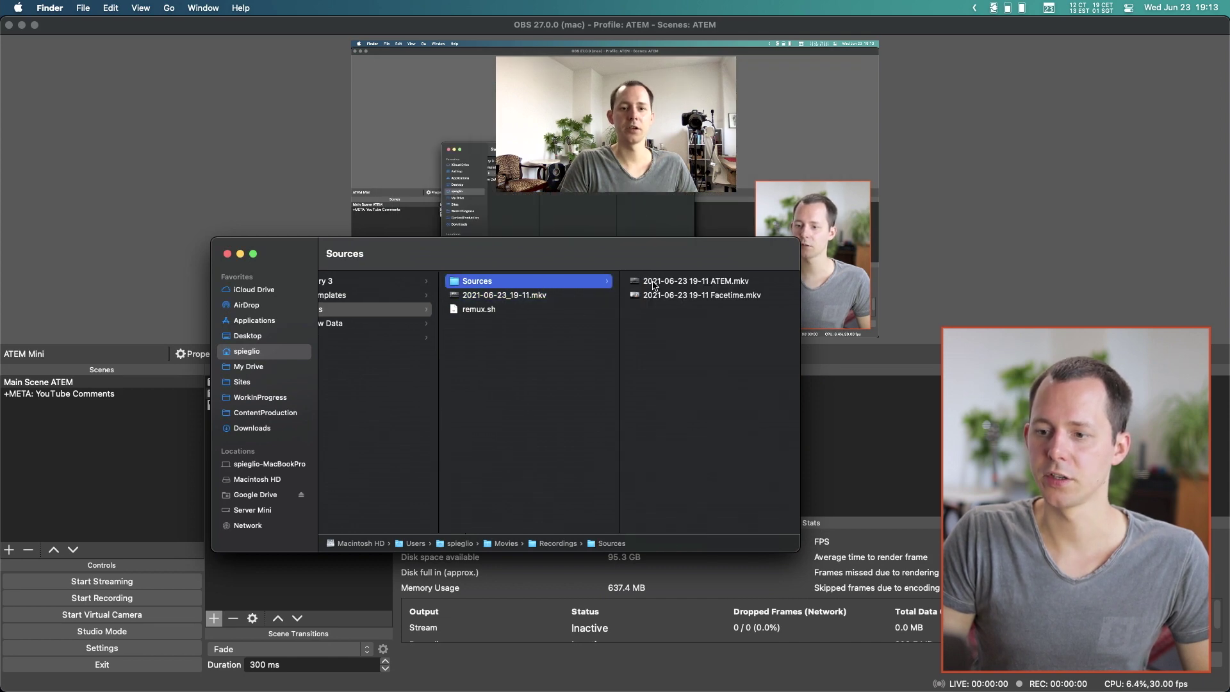
click(654, 285)
key(space)
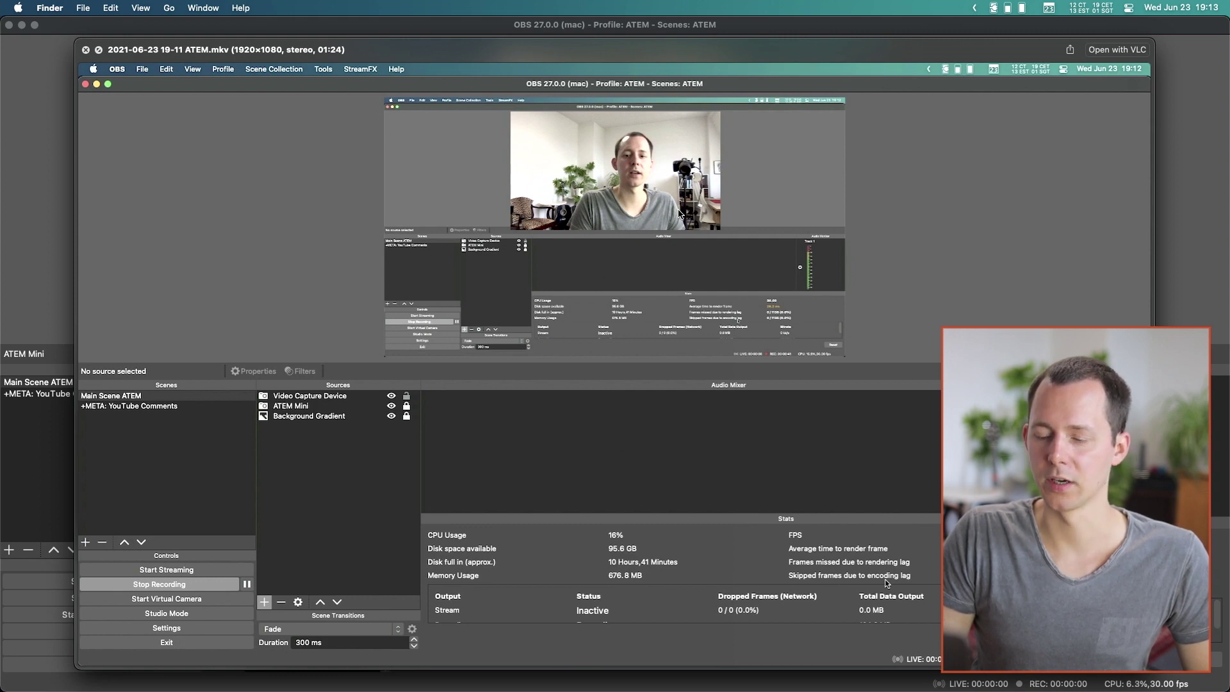
key(space)
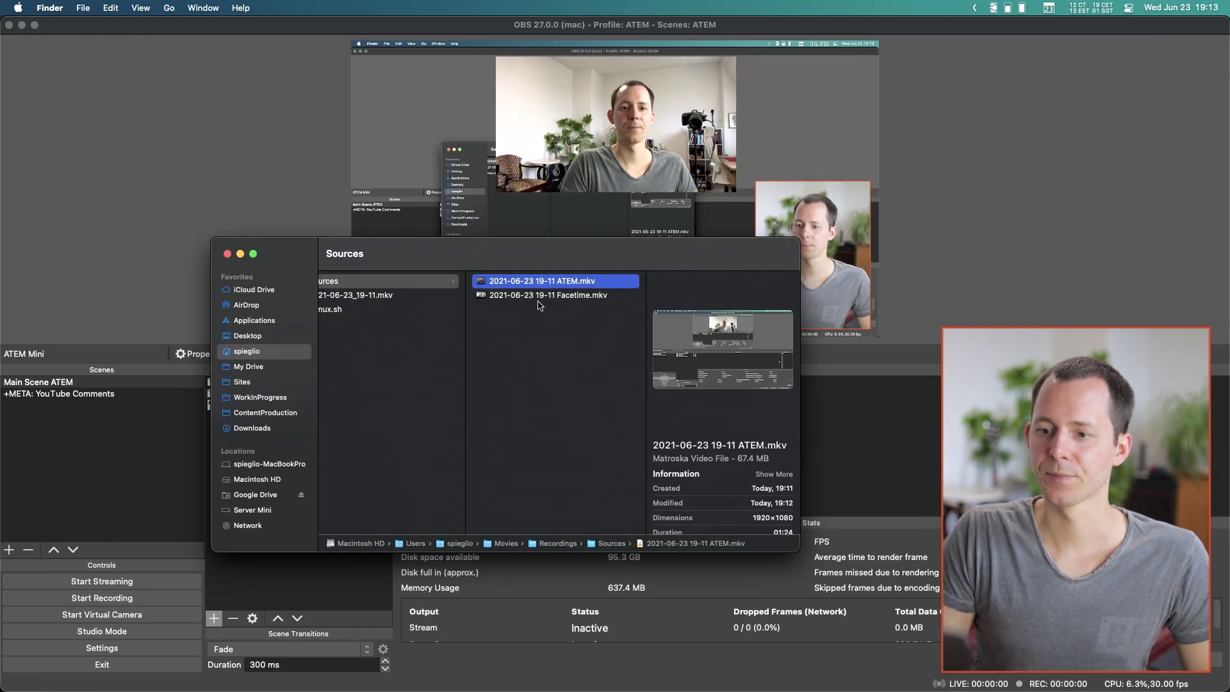
click(527, 296)
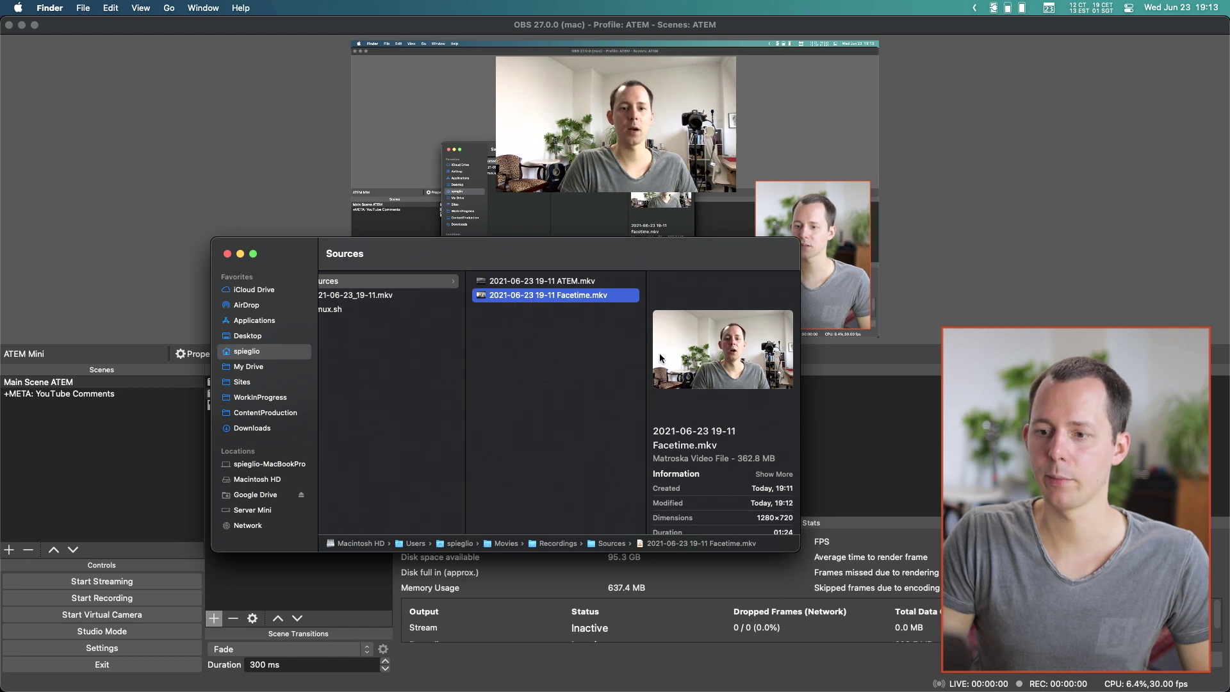
key(space)
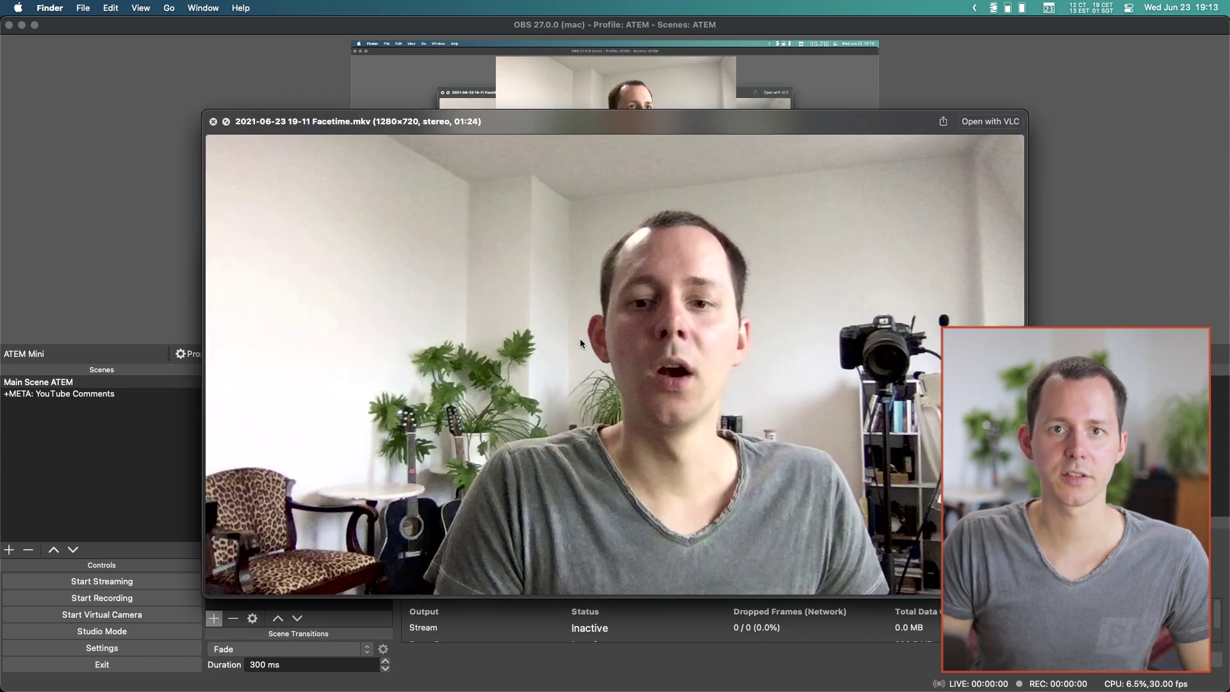
key(space)
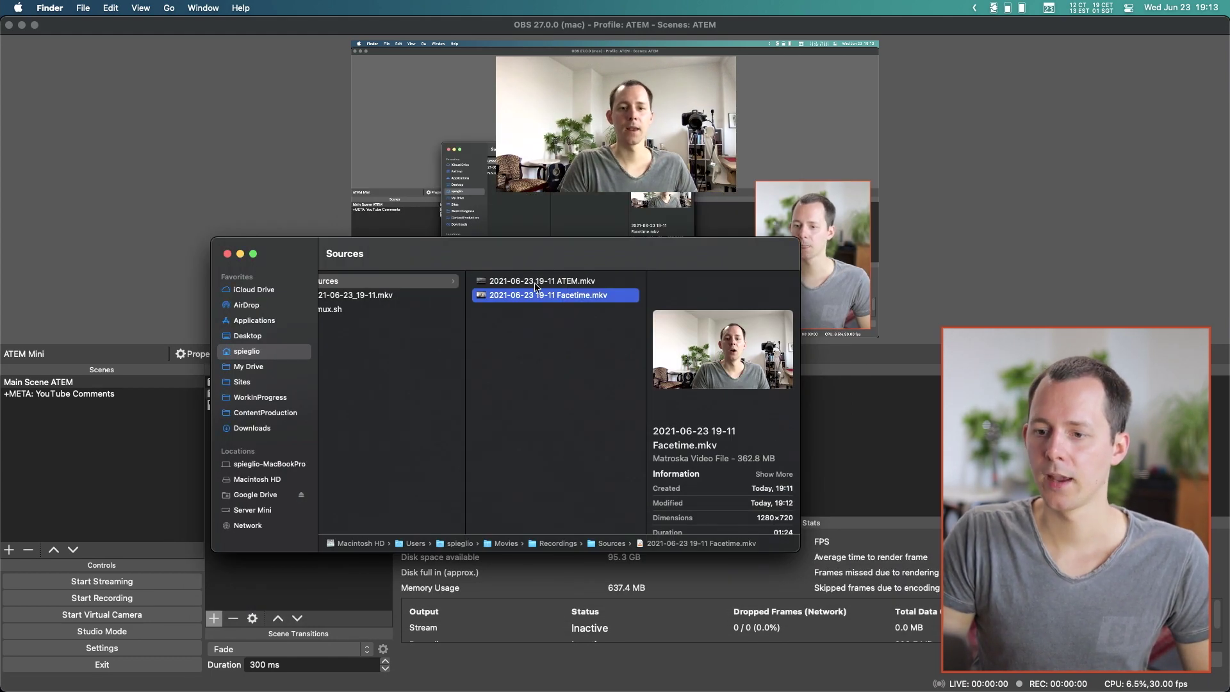
shift+click(535, 282)
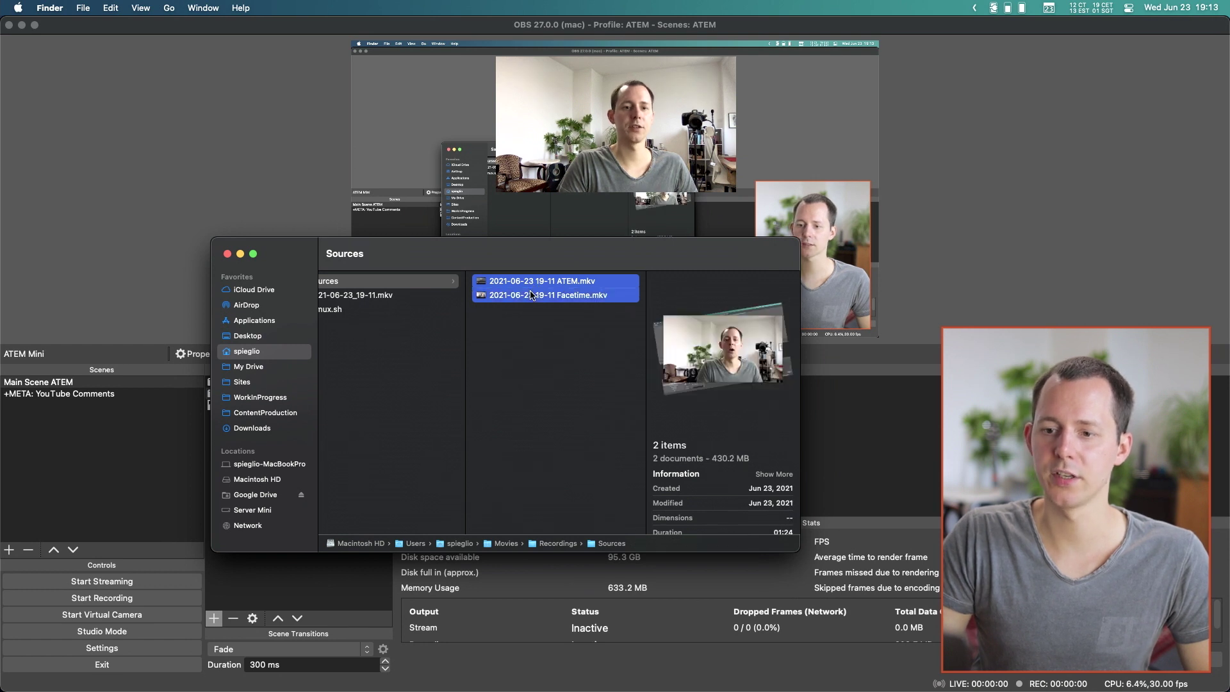
click(49, 8)
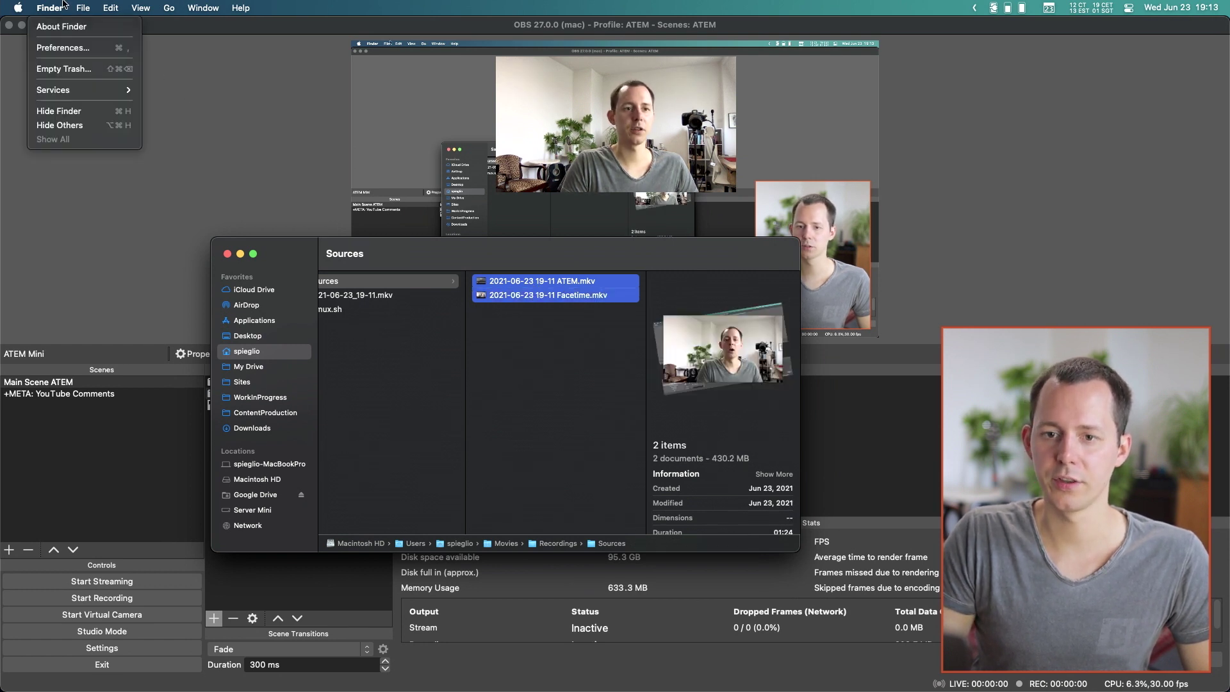
Open Remux Recordings in OBS and add the ATEM and Facetime mkv files from Sources
click(58, 111)
click(45, 8)
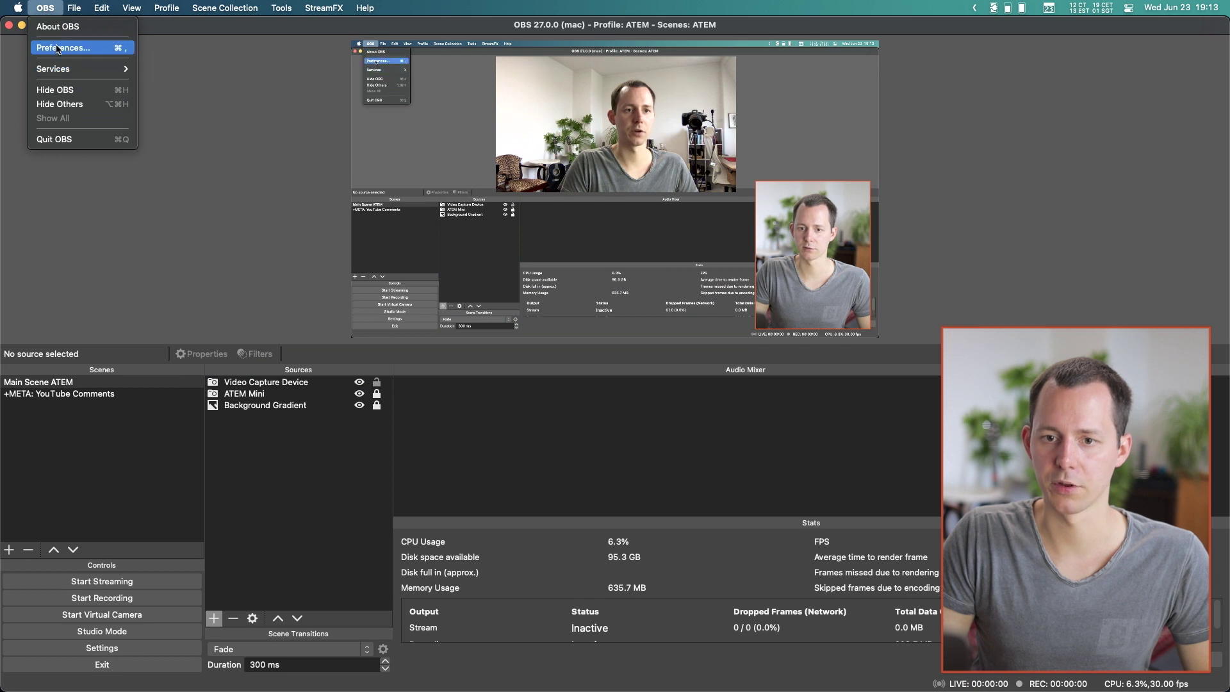
mouse_move(72, 7)
click(83, 45)
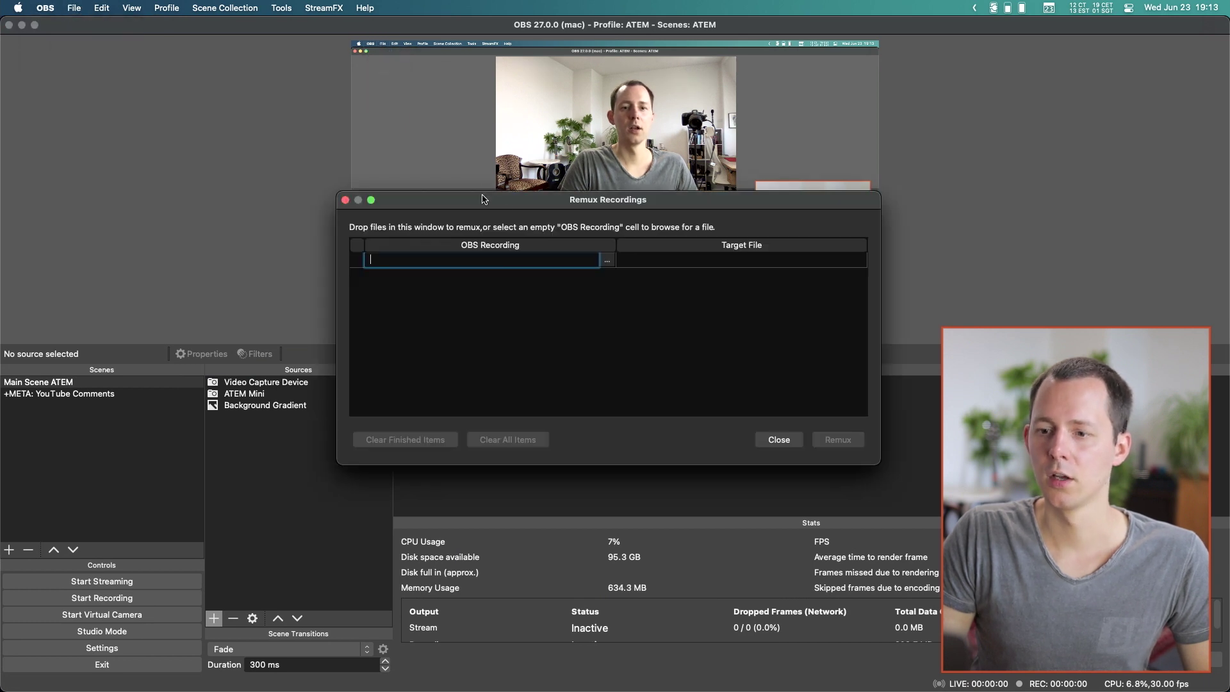
click(607, 260)
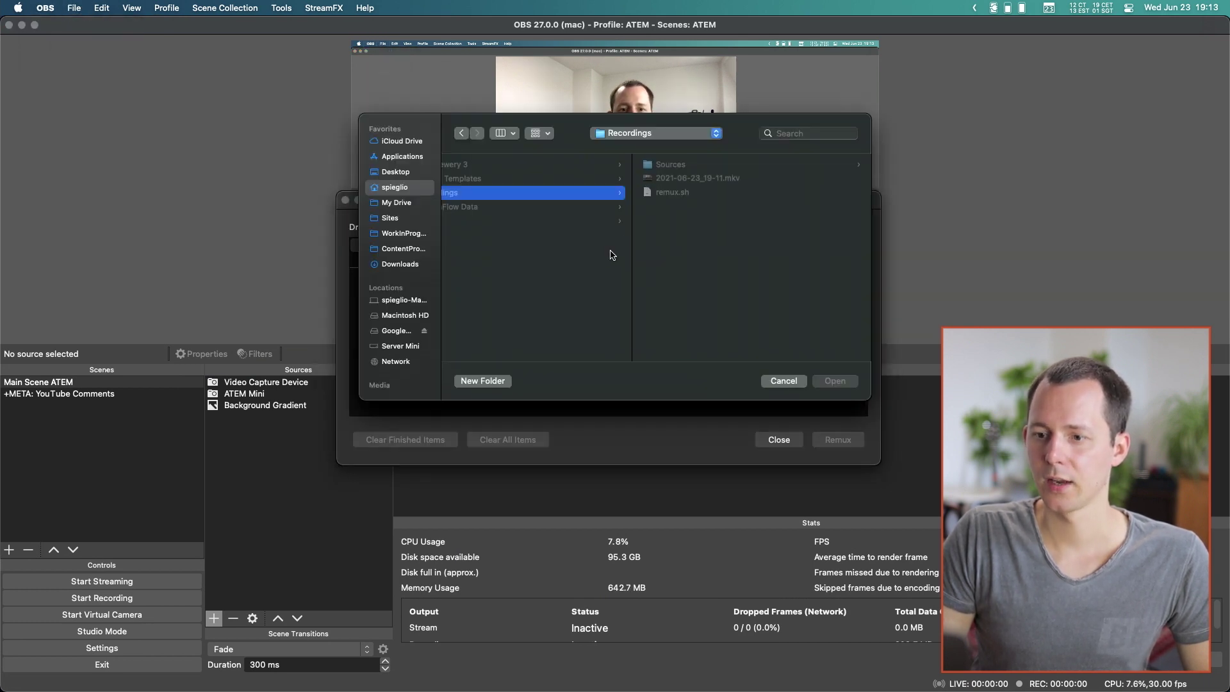
click(666, 169)
shift+click(704, 180)
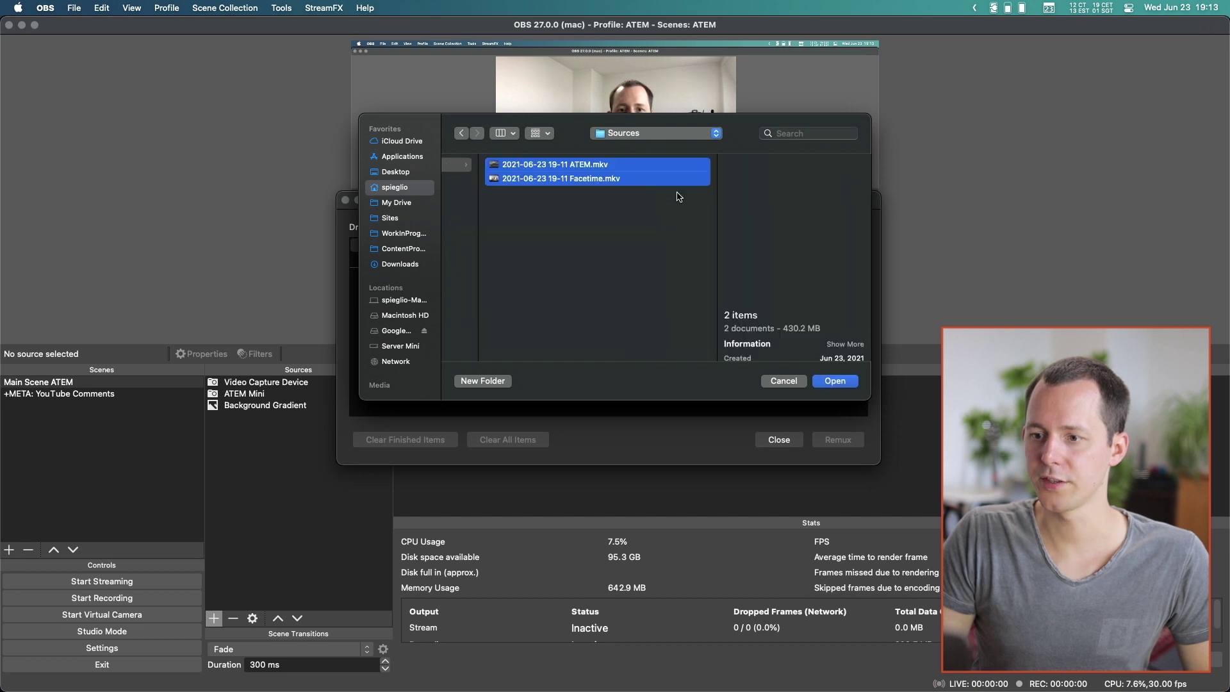
click(835, 380)
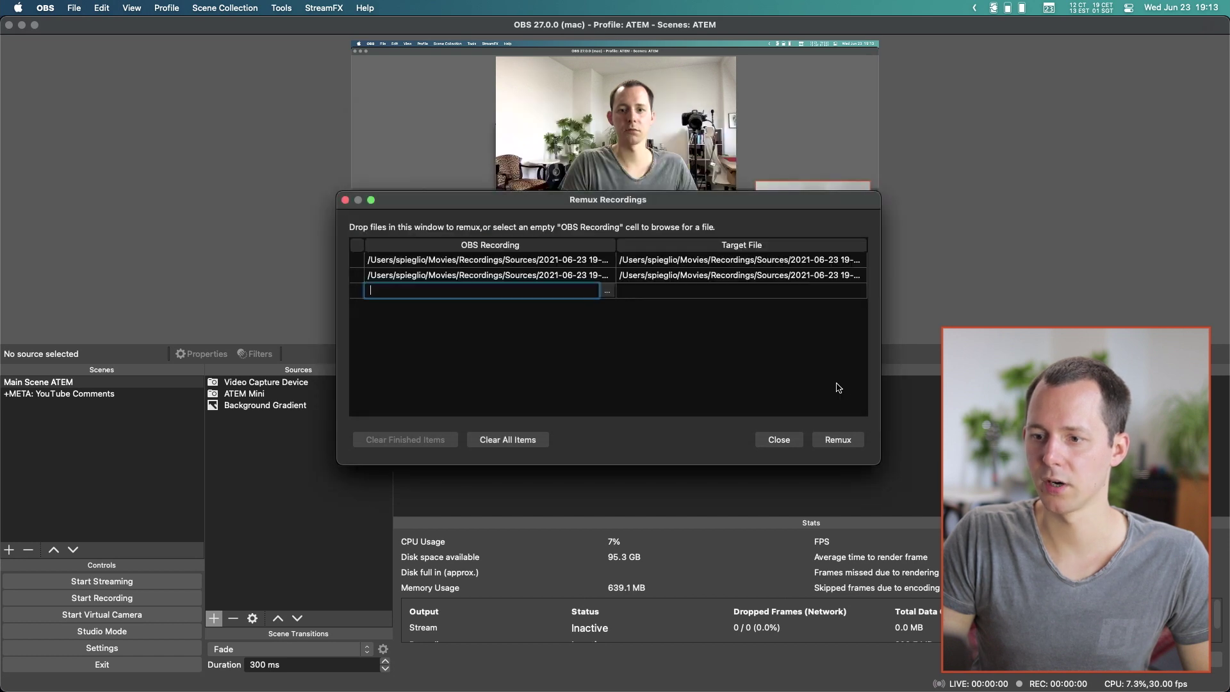
Add the main 2021-06-23_19-11.mkv and remux all three recordings to MP4
click(608, 293)
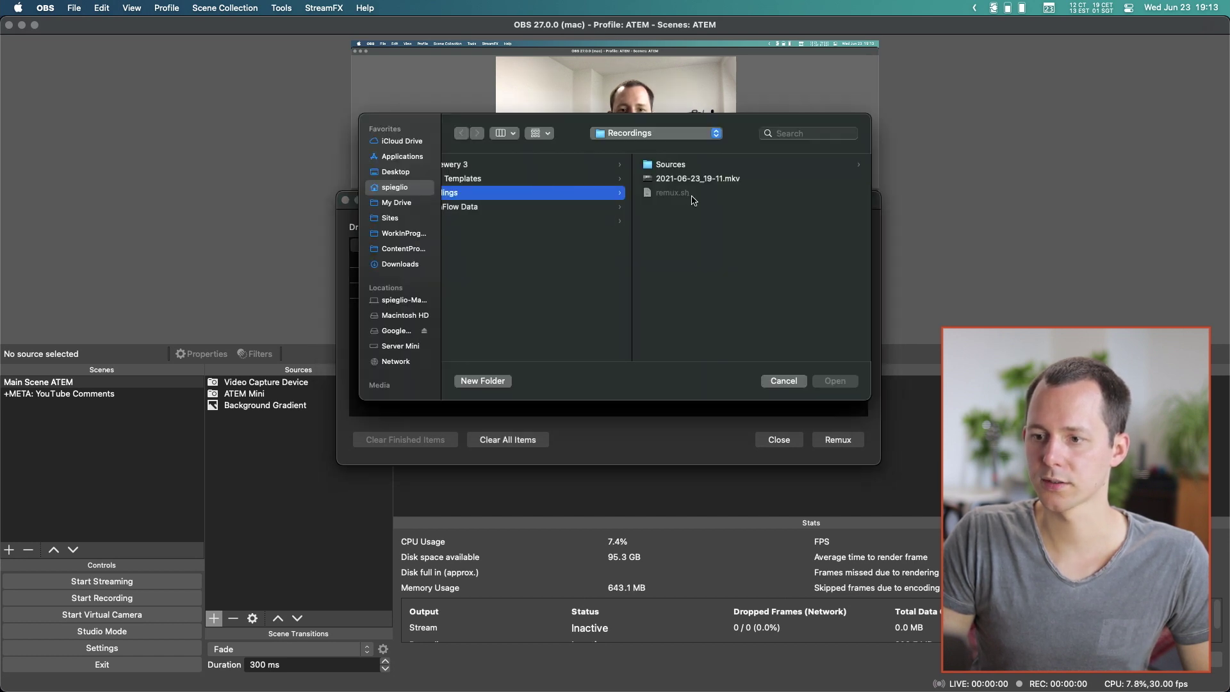
click(697, 178)
click(834, 380)
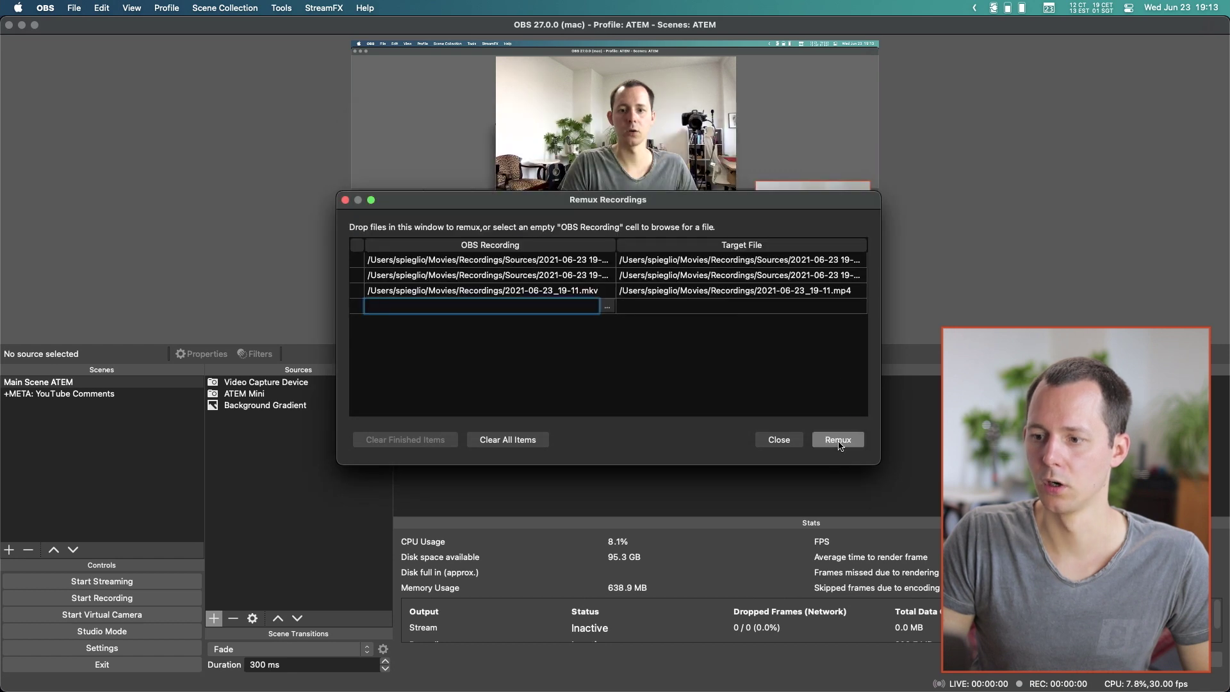
click(838, 442)
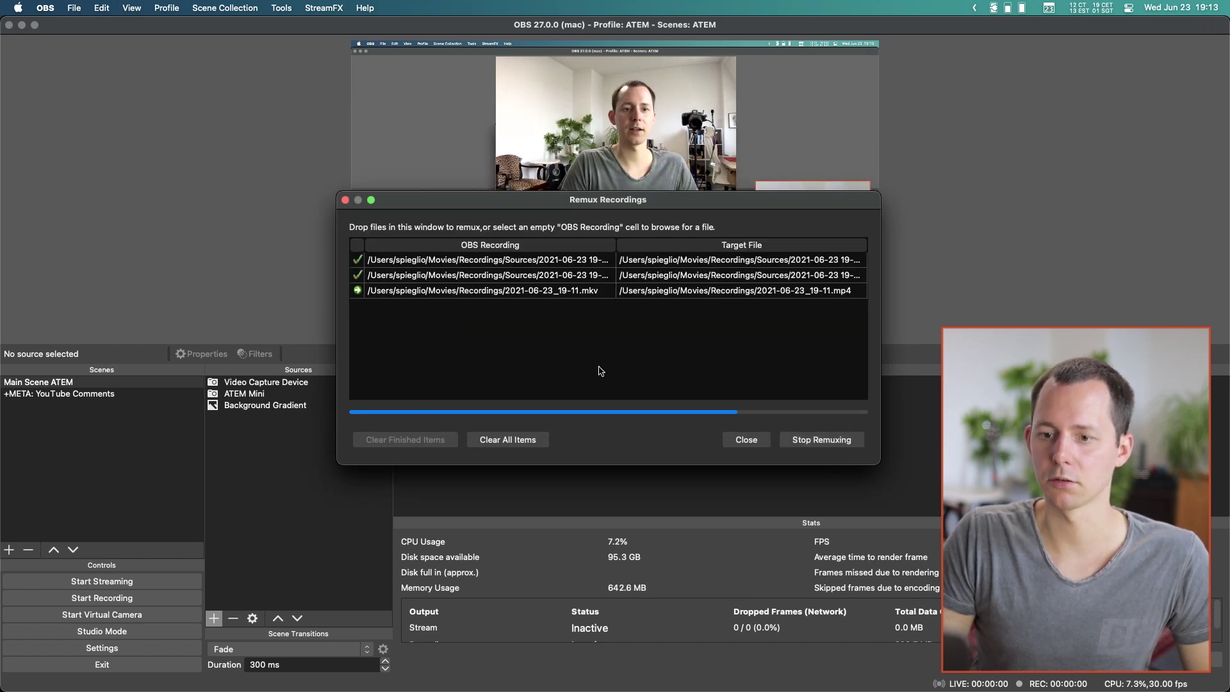
click(645, 341)
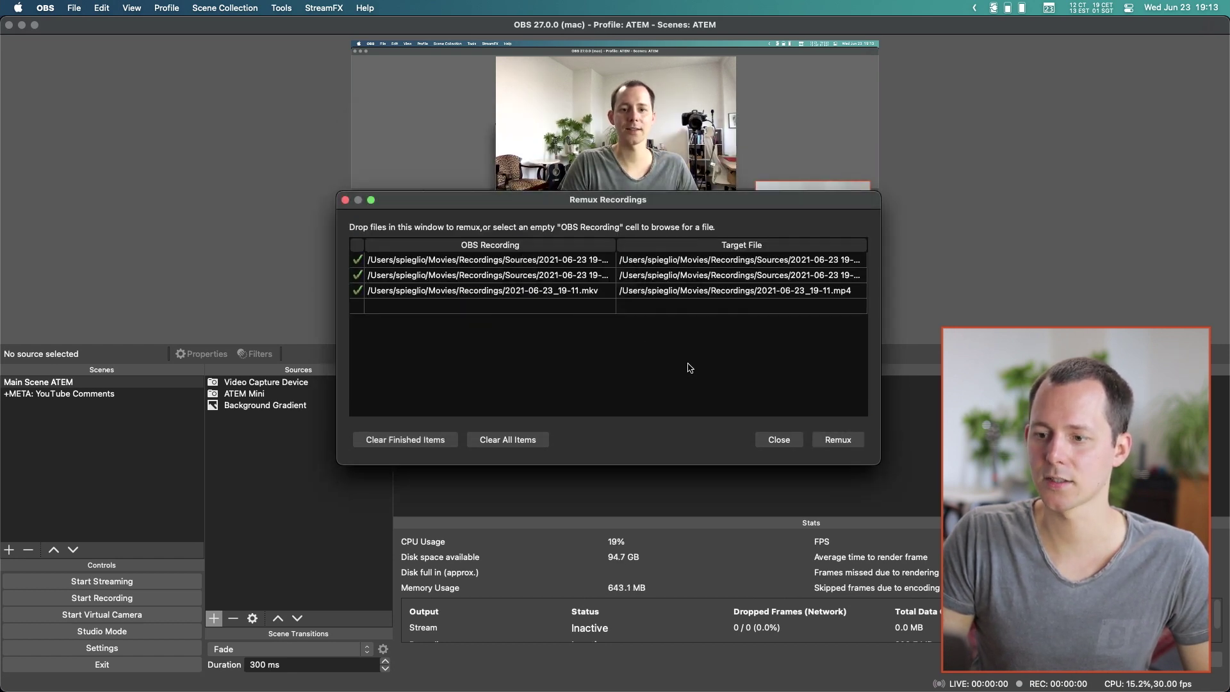
click(779, 440)
key(super+Tab)
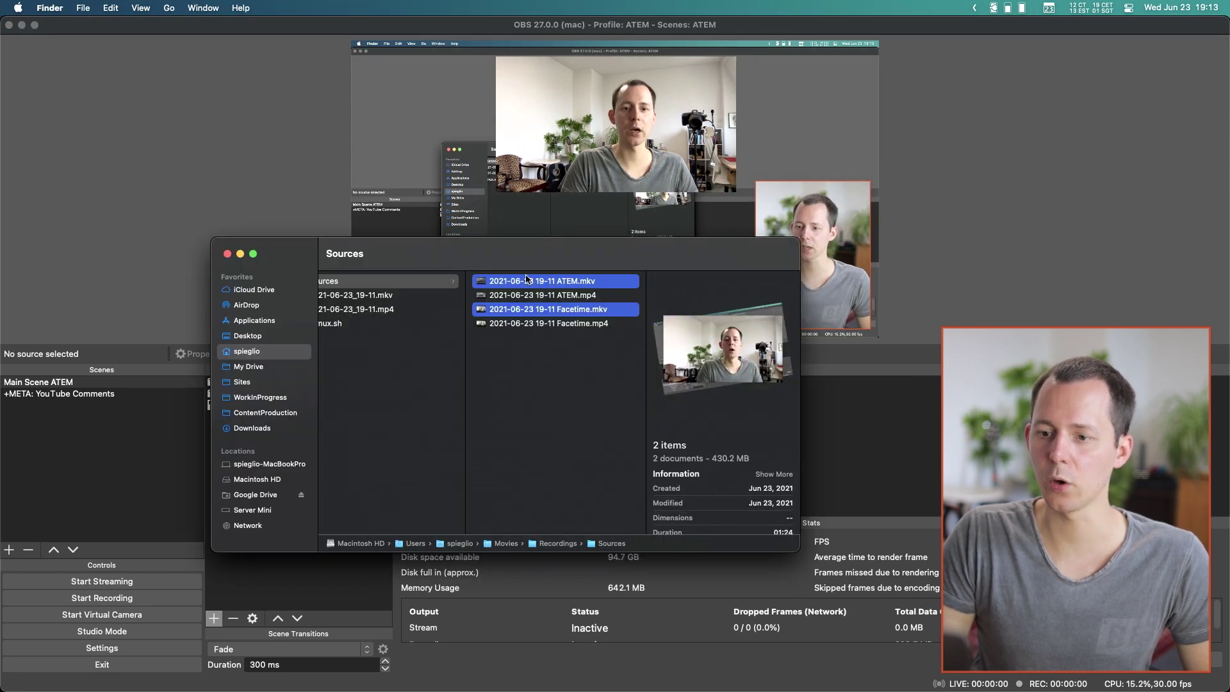
Preview the ATEM MP4 recording in Quick Look and scrub ahead through its playback
super+click(529, 295)
super+click(548, 310)
click(548, 312)
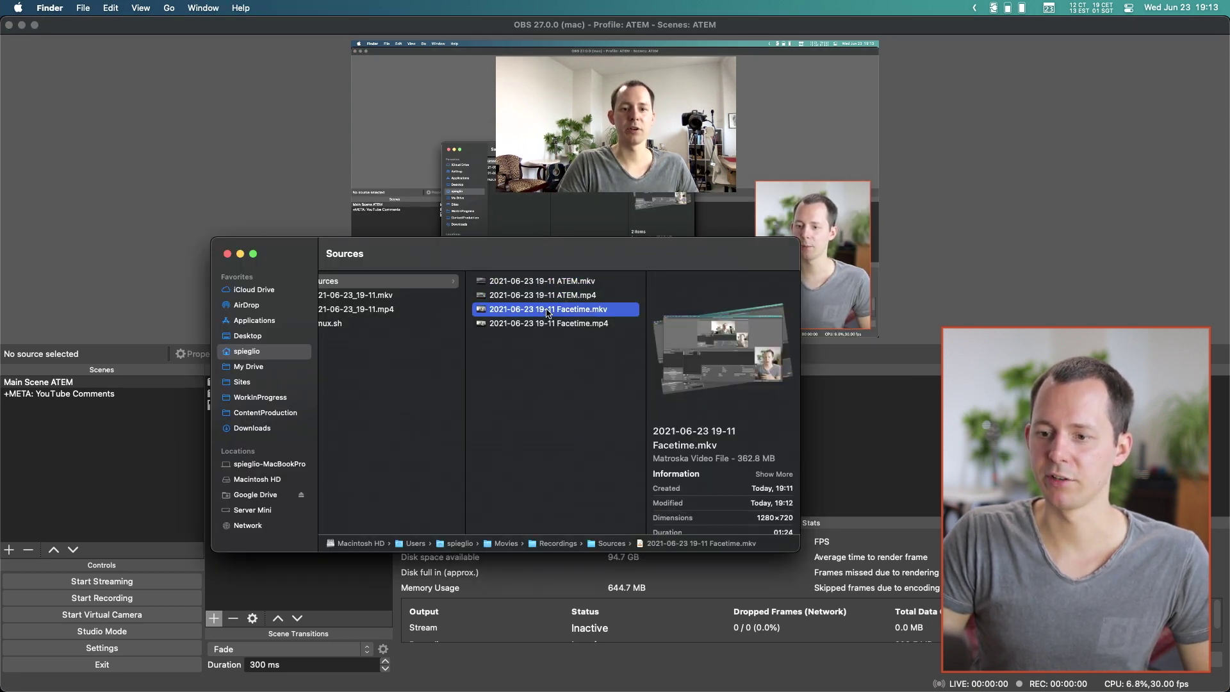
key(Up)
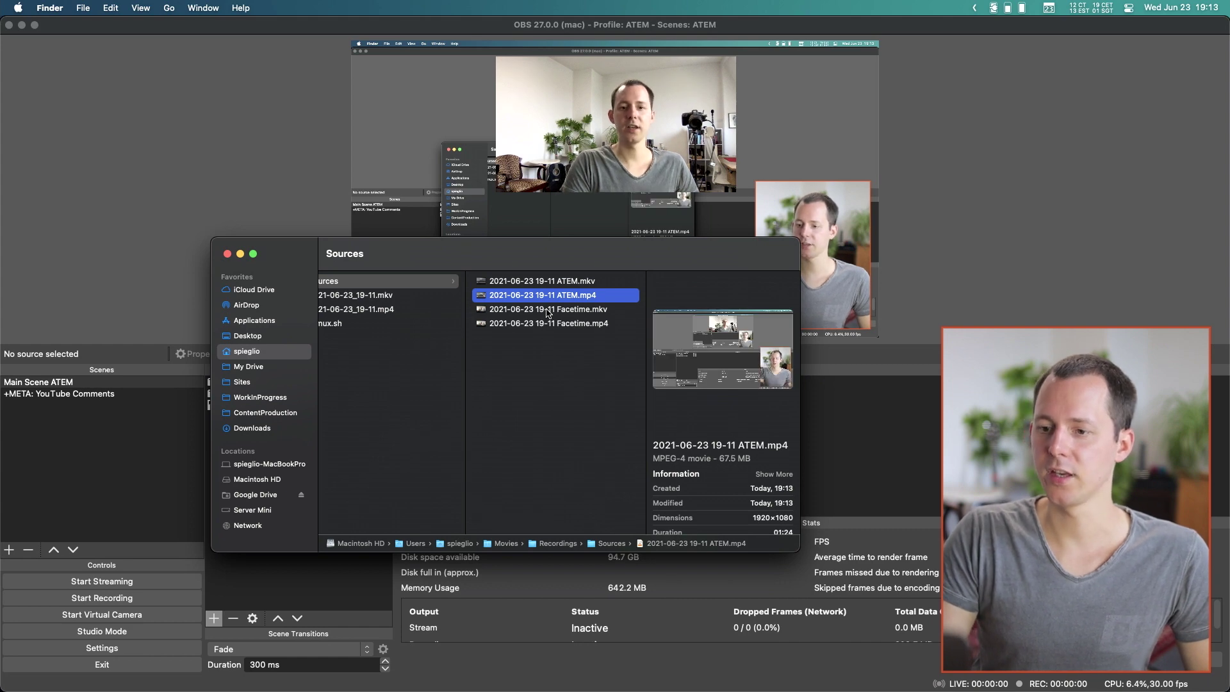
key(space)
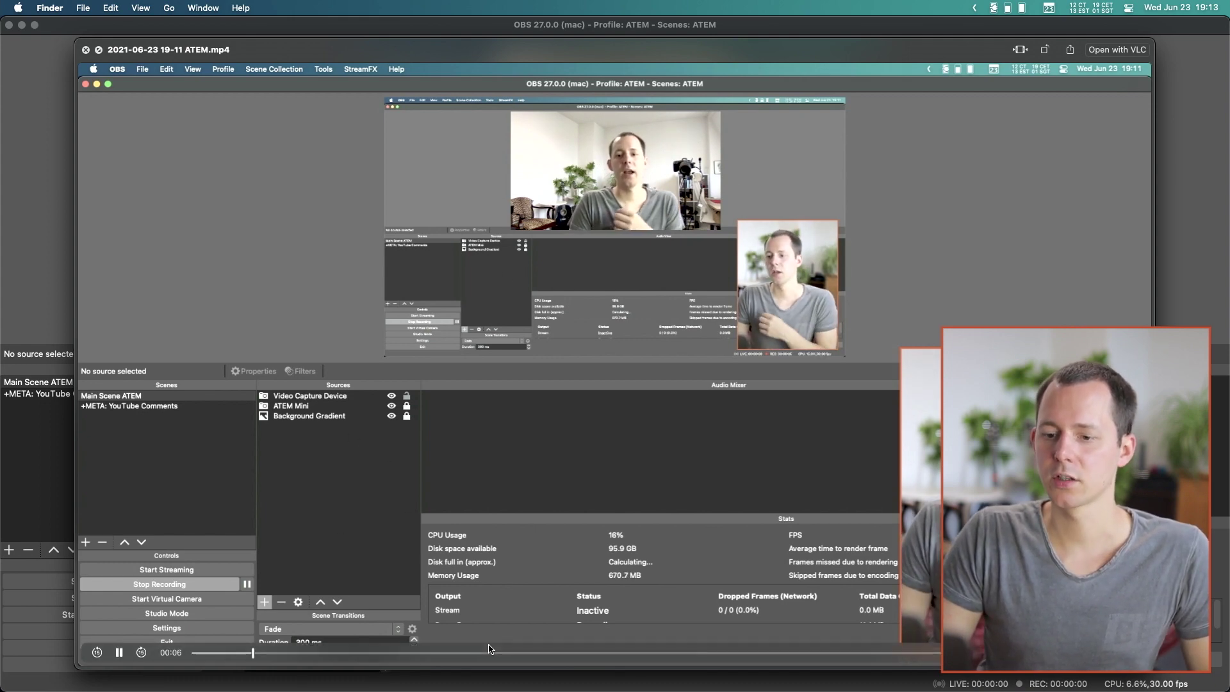
click(510, 652)
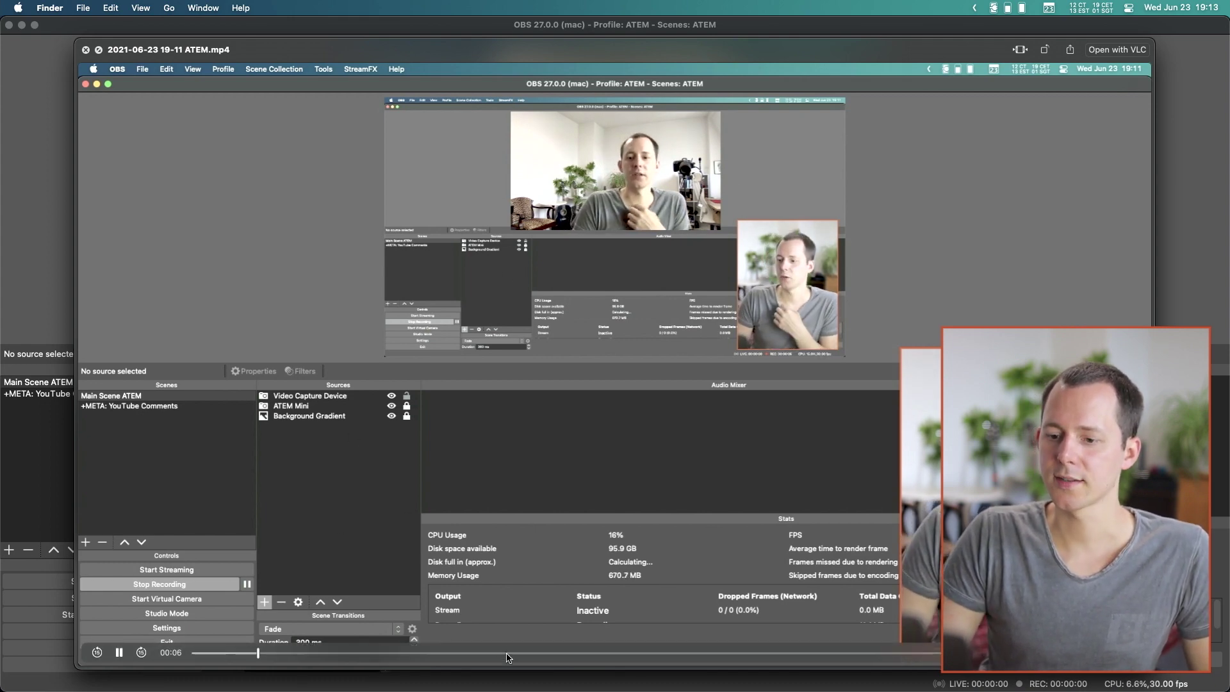
key(space)
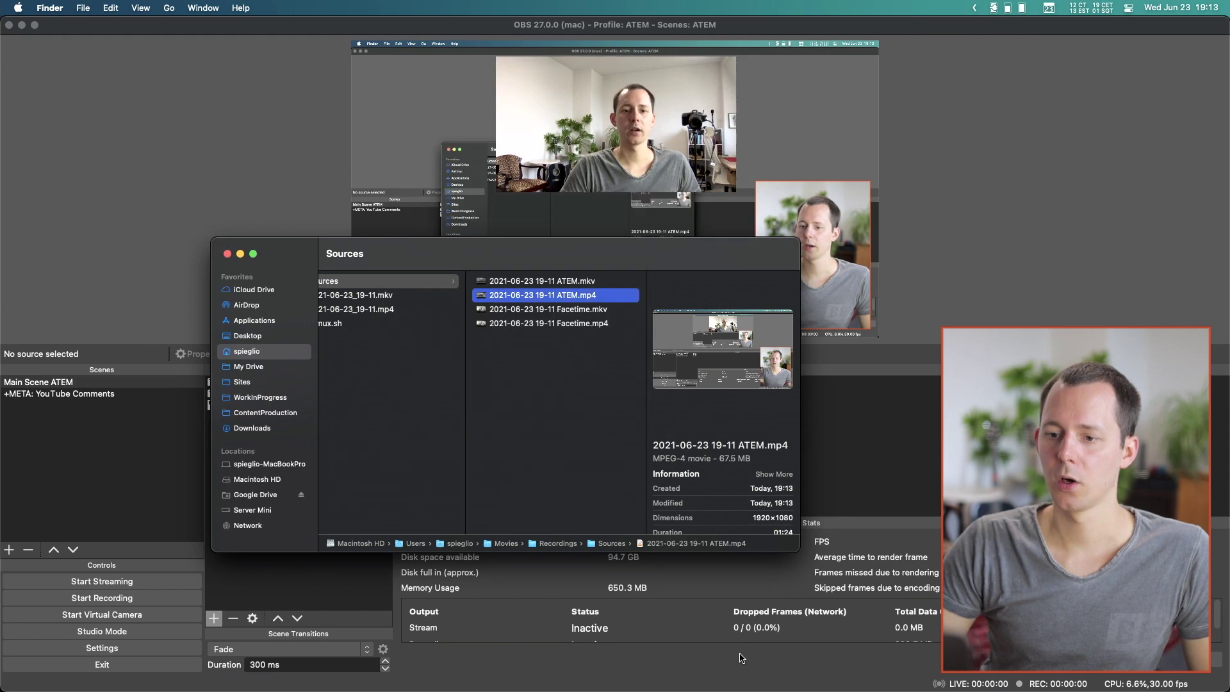
Preview the Facetime MP4, then the main 2021-06-23_19-11.mp4 in the Recordings folder
key(Down)
key(Down)
key(space)
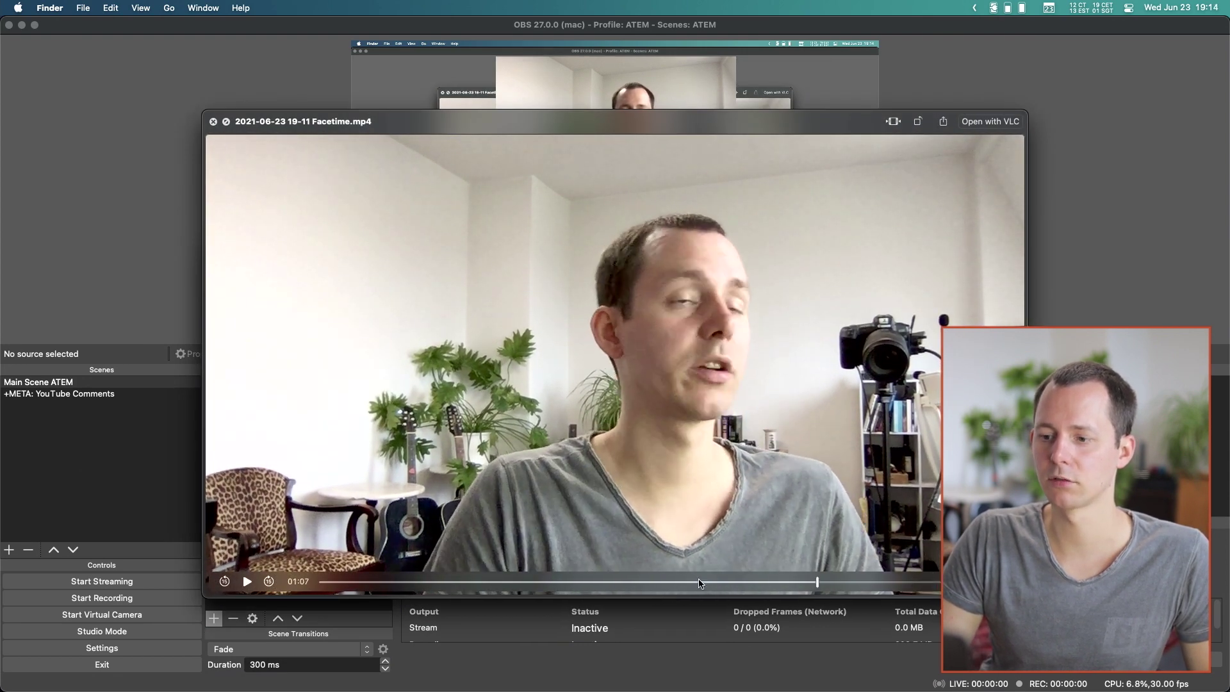
key(space)
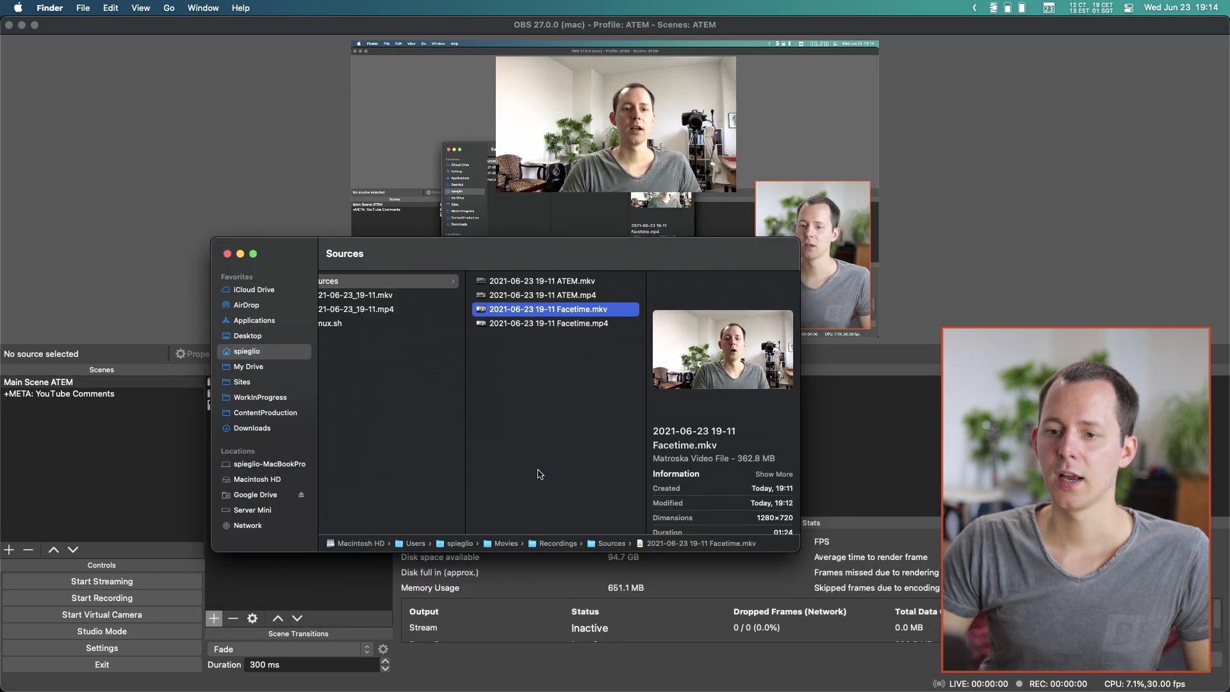
key(super+Up)
key(Down)
key(Down)
key(space)
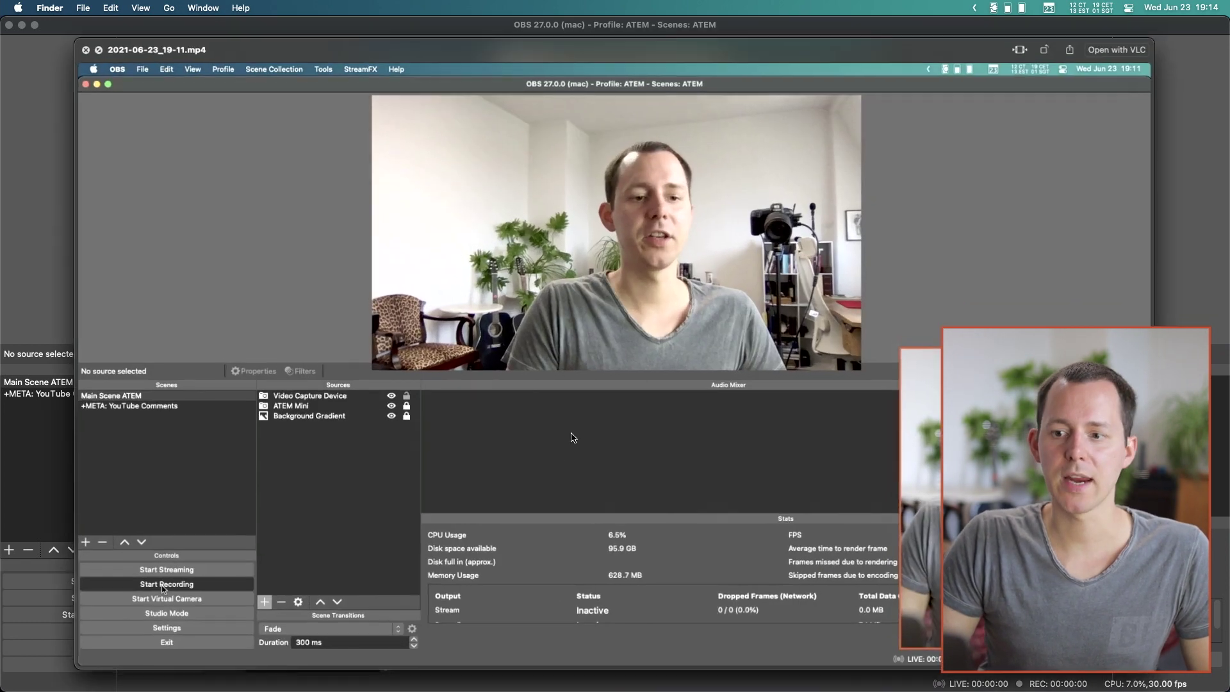
Scrub ahead through the main 2021-06-23_19-11.mp4 recording's playback
drag(295, 654, 804, 648)
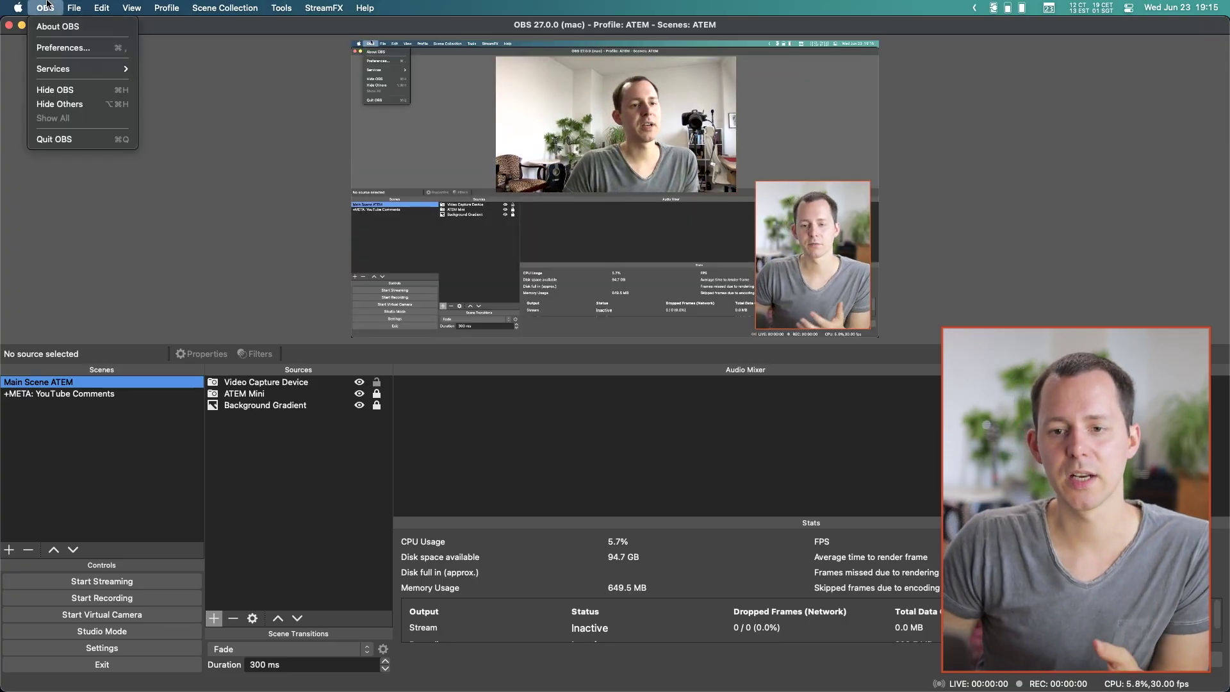
click(64, 48)
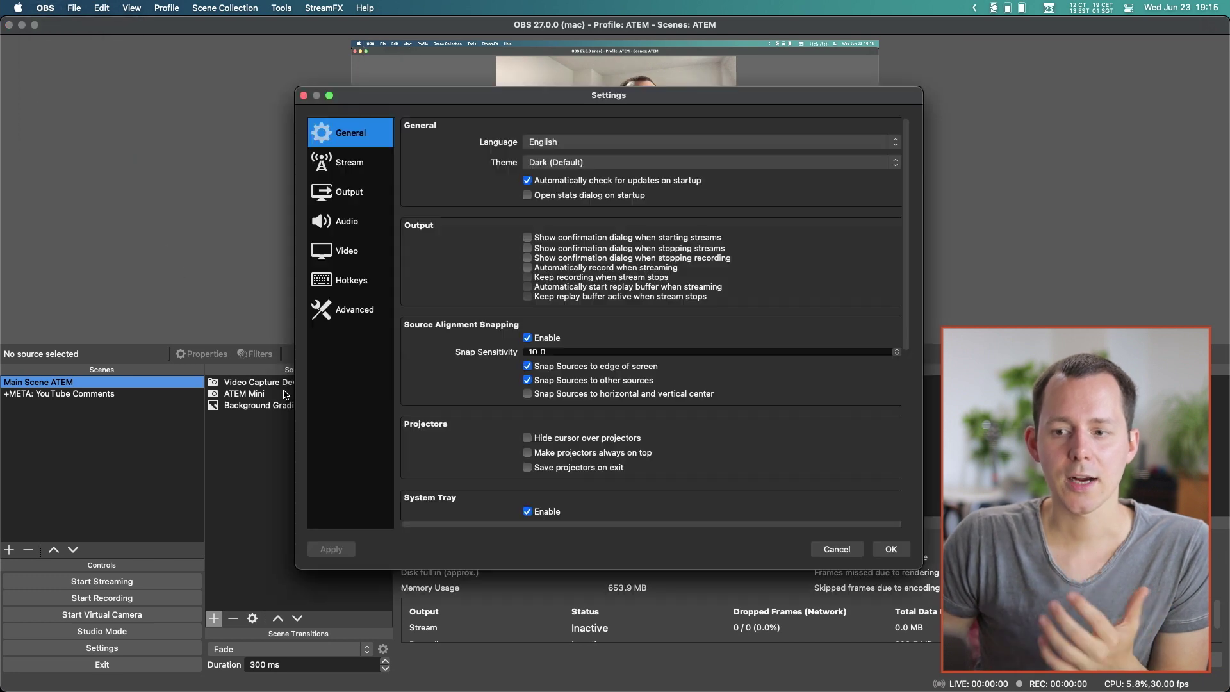
click(357, 285)
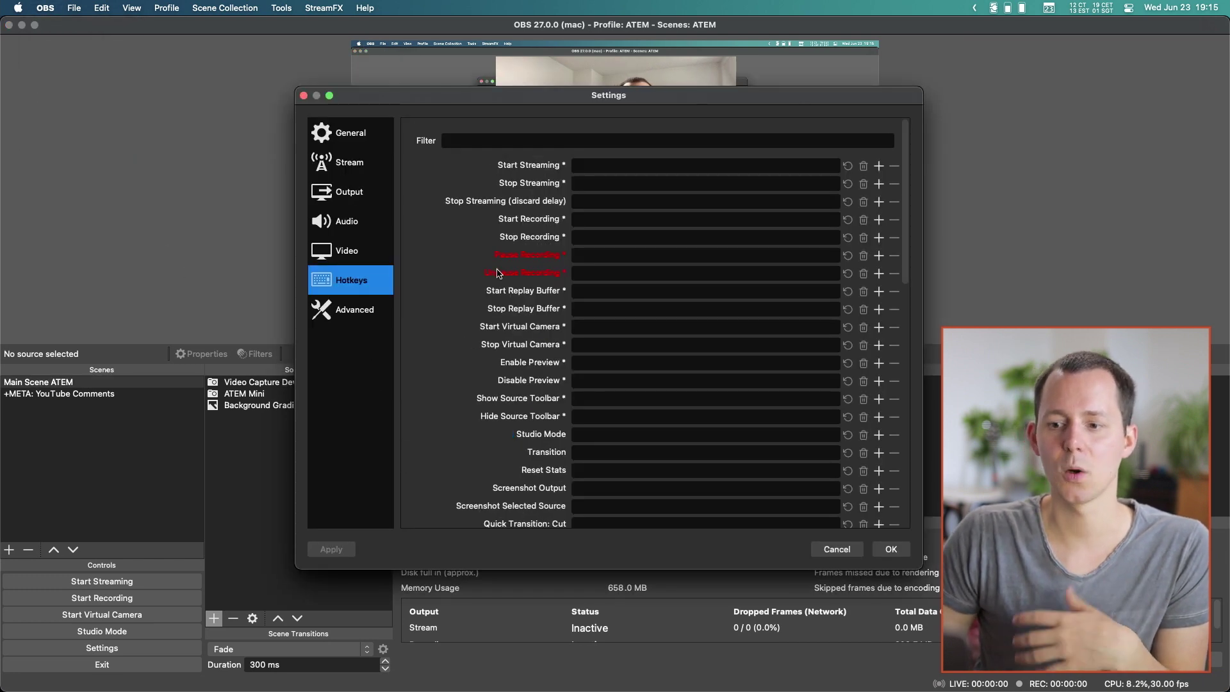
click(483, 140)
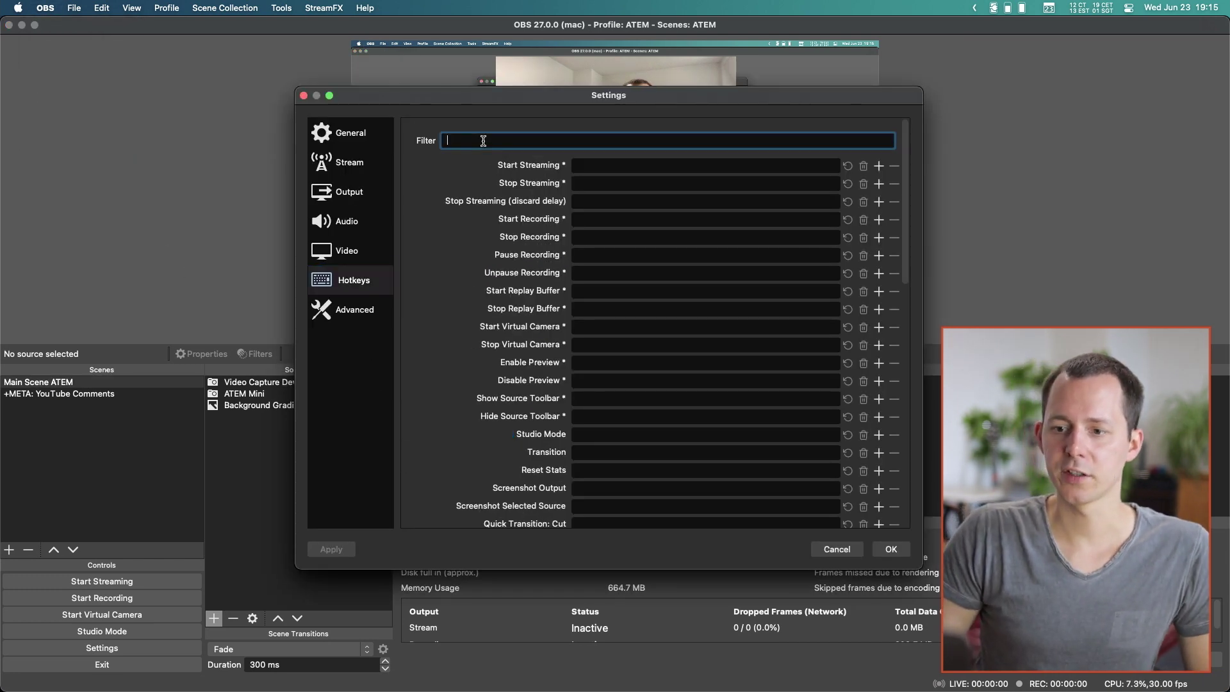
text(sc)
key(BackSpace)
text(o)
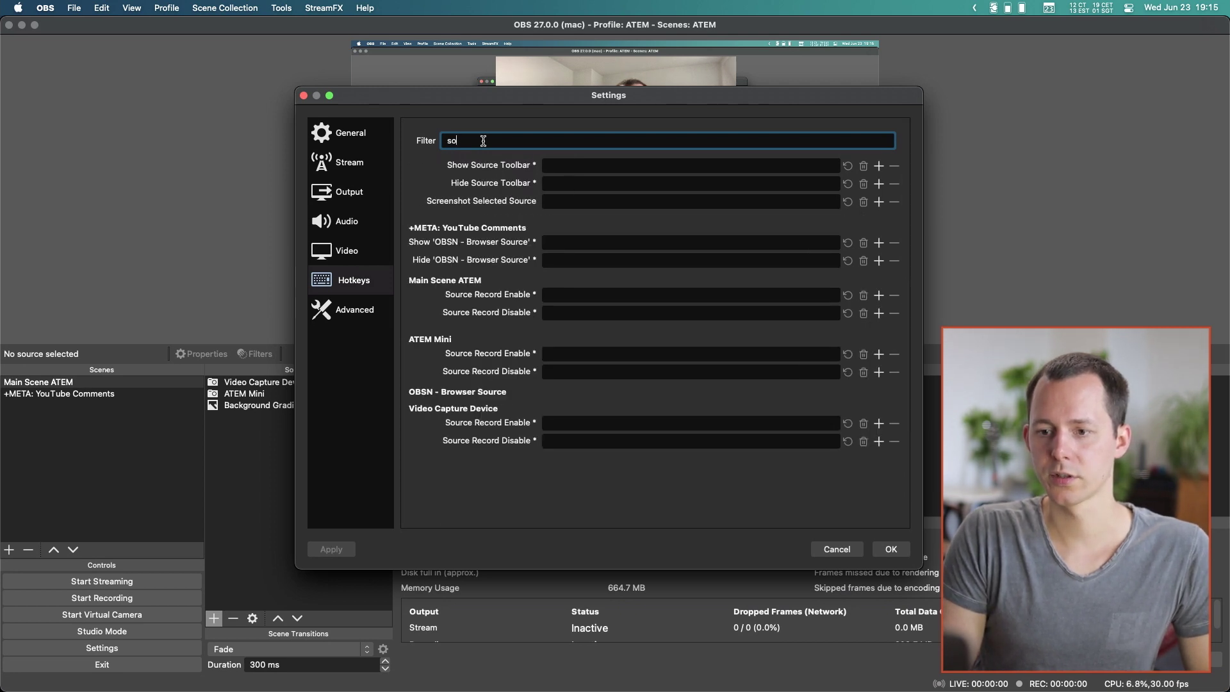
text(urce record)
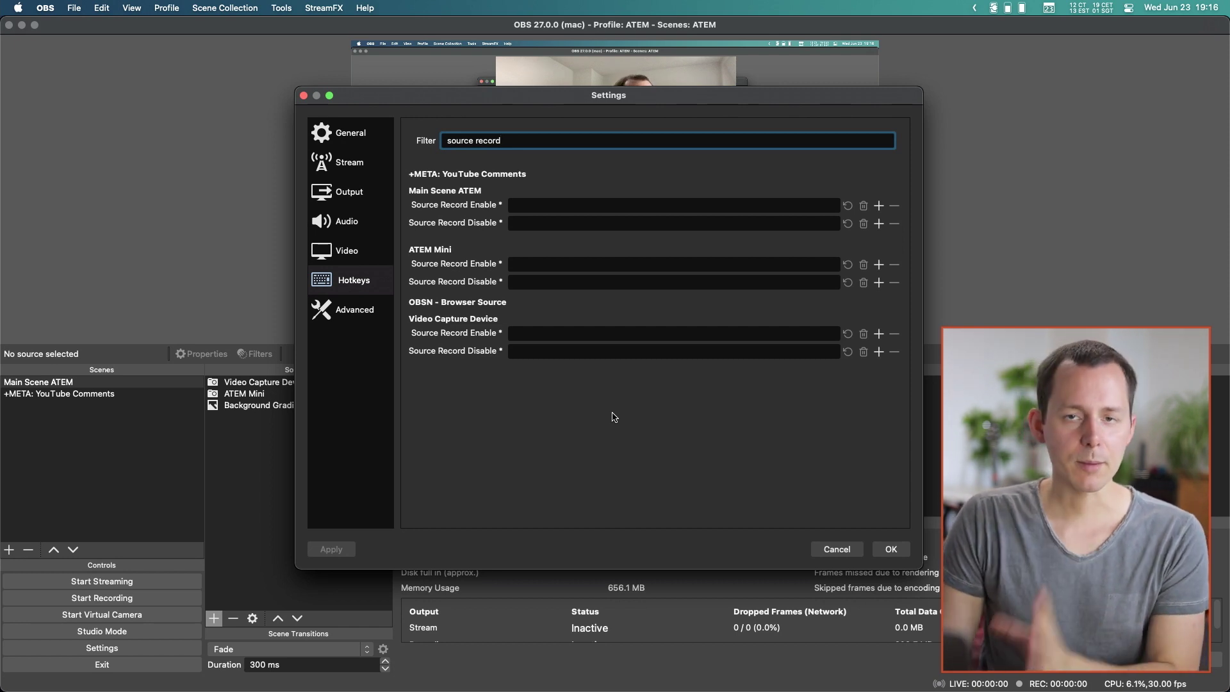
click(626, 447)
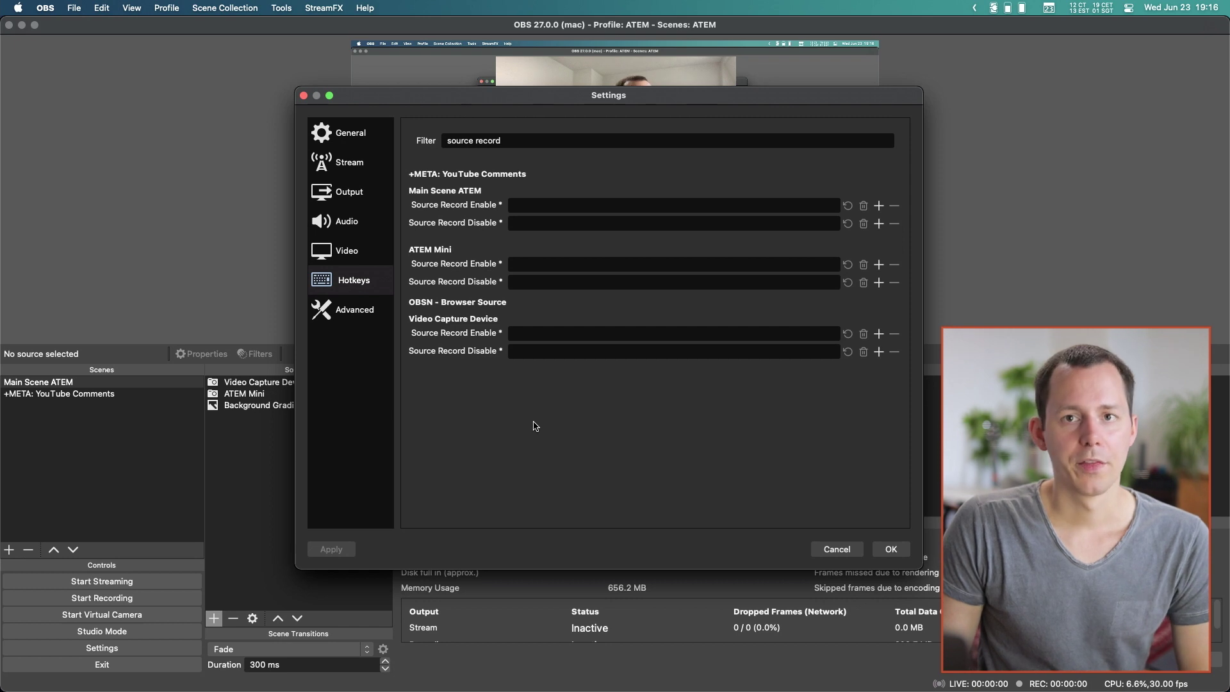
click(834, 550)
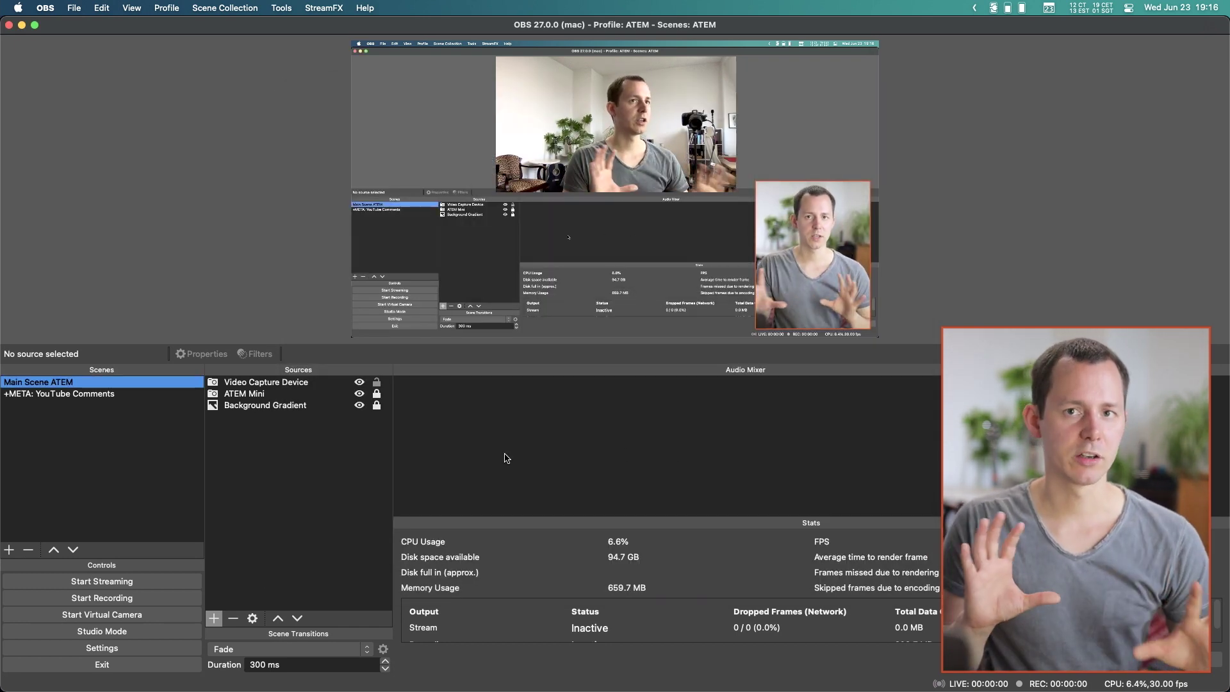